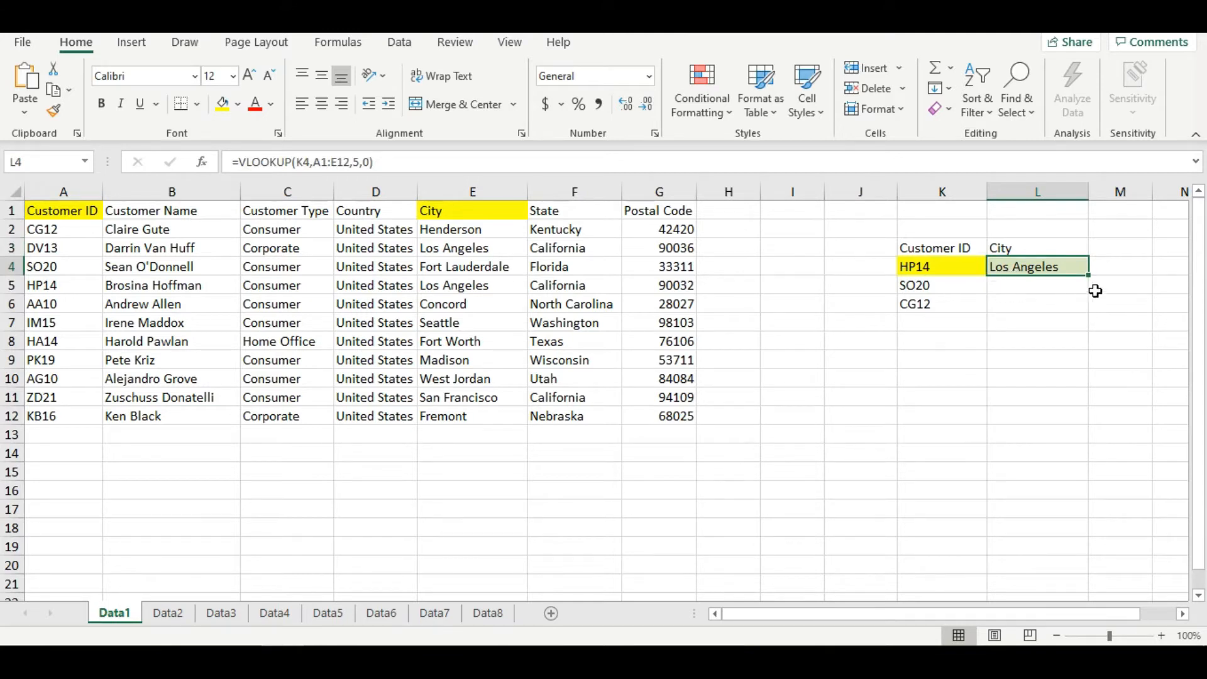
- Fill the City lookup formula from L4 down to L6 and check the formula in L6
{"action": "left_click_drag", "start_coordinate": [1096, 283], "coordinate": [1090, 323]}
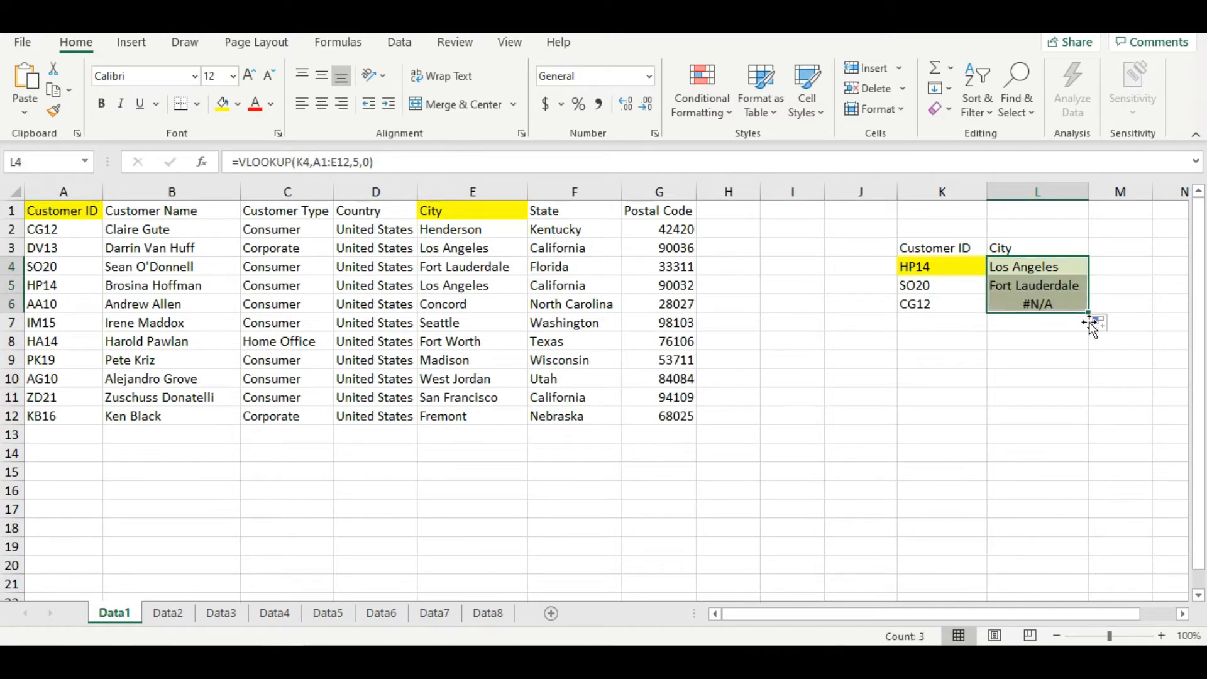
{"action": "left_click", "coordinate": [954, 307]}
{"action": "left_click", "coordinate": [1024, 306]}
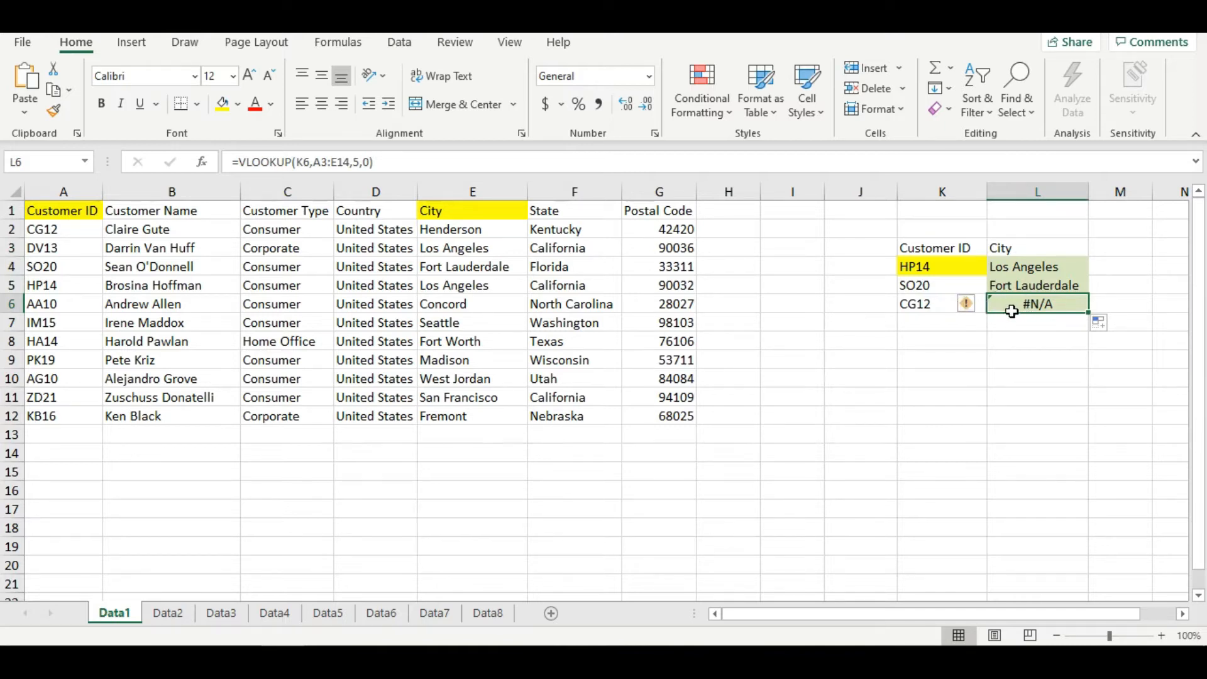
- Colour the text of the lookup table range A1:E12 red to mark the range used by L4
{"action": "left_click", "coordinate": [1020, 269]}
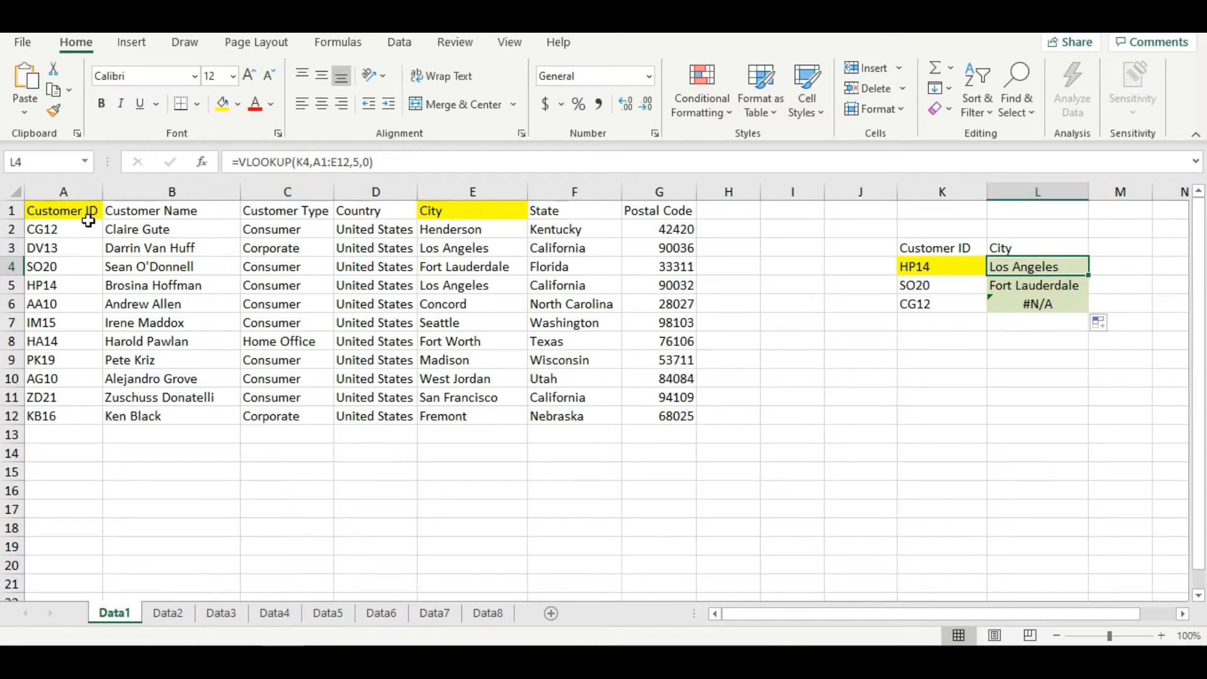
{"action": "left_click_drag", "start_coordinate": [79, 214], "coordinate": [466, 415]}
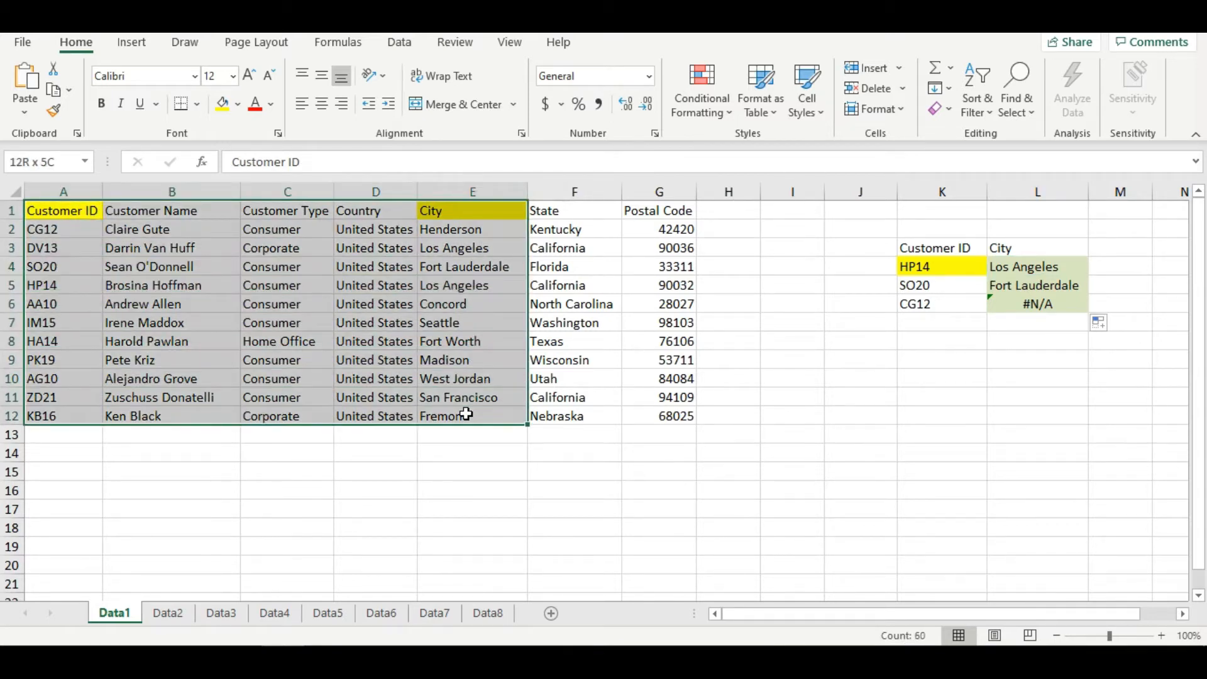
{"action": "left_click", "coordinate": [255, 105]}
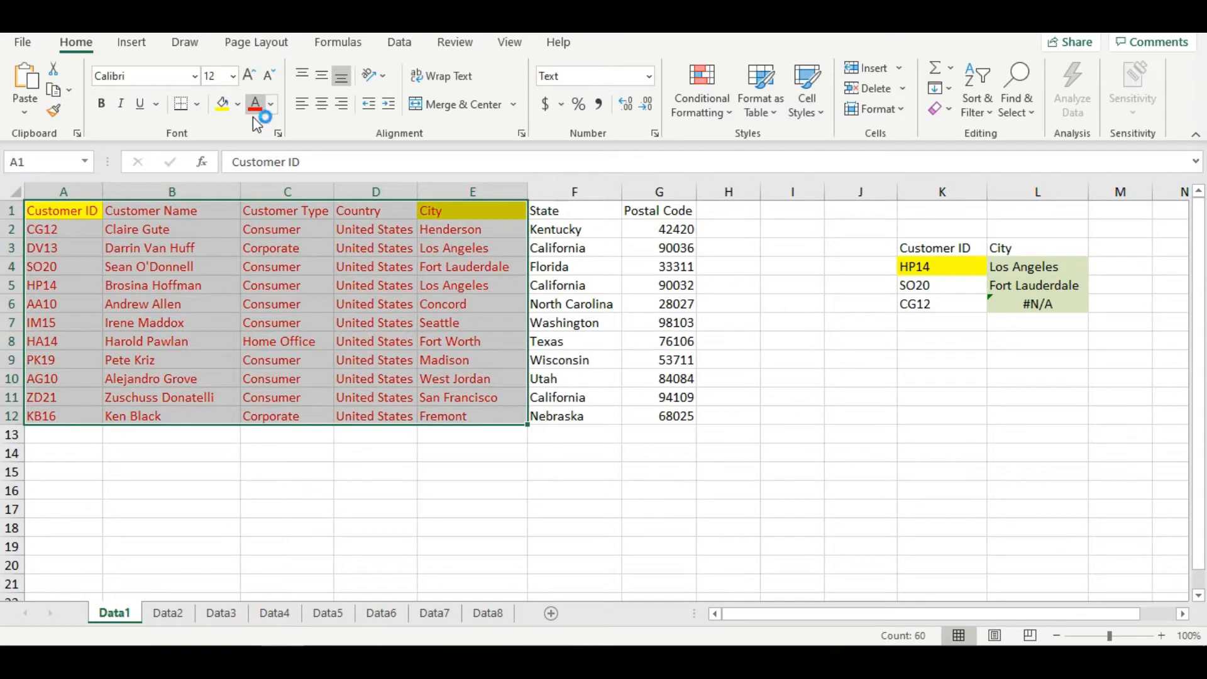
- Compare the table range in L6's lookup formula with the source data by selecting A3:E14
{"action": "left_click", "coordinate": [1031, 308]}
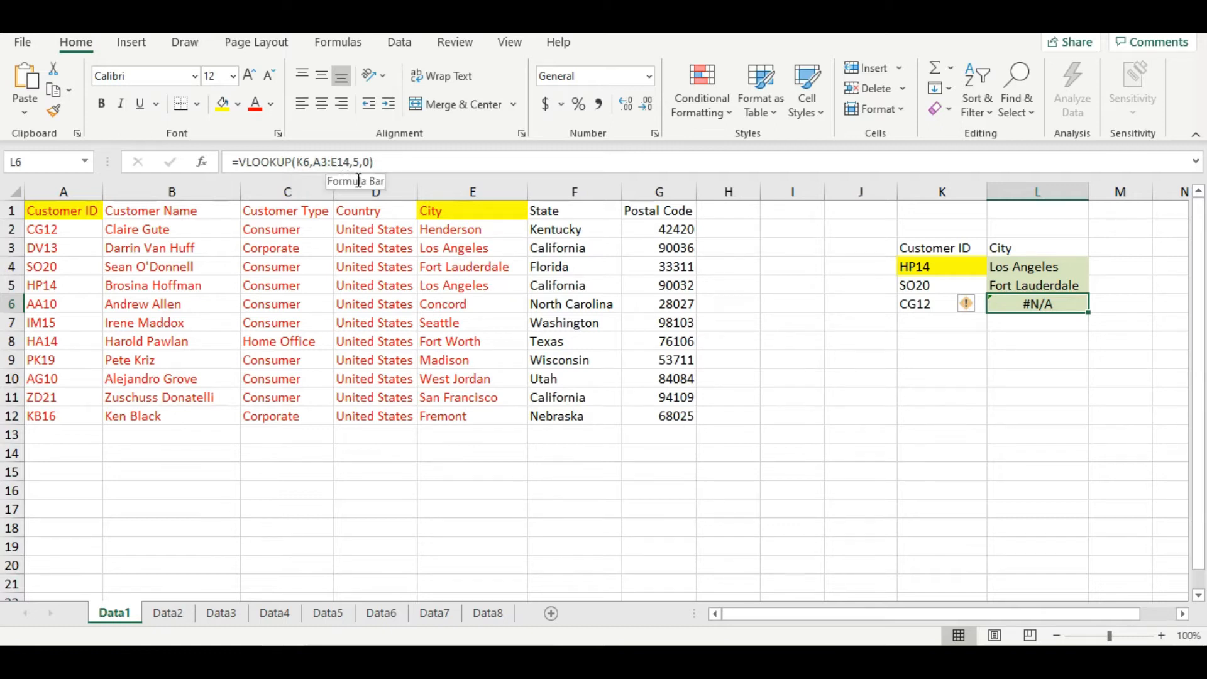
{"action": "left_click", "coordinate": [78, 257]}
{"action": "left_click_drag", "start_coordinate": [77, 257], "coordinate": [463, 450]}
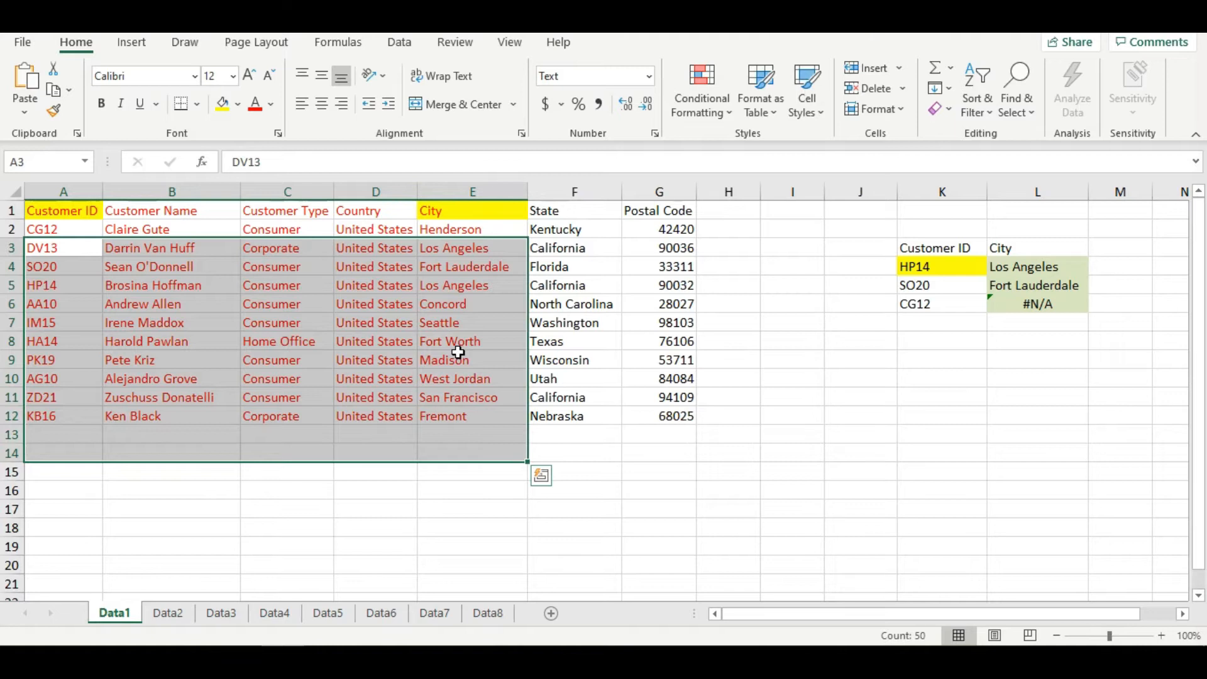
{"action": "left_click", "coordinate": [1028, 308]}
- Lock the table range in L4's VLOOKUP formula as $A$1:$E$12
{"action": "left_click", "coordinate": [1026, 267]}
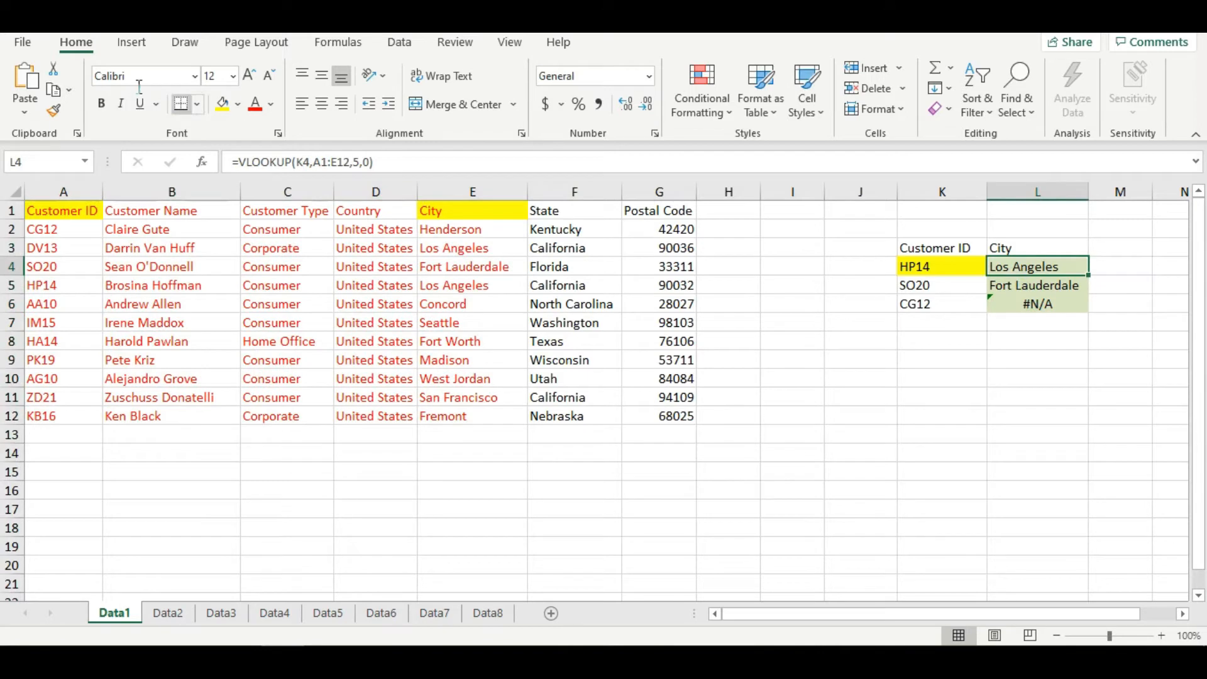
{"action": "left_click", "coordinate": [340, 168]}
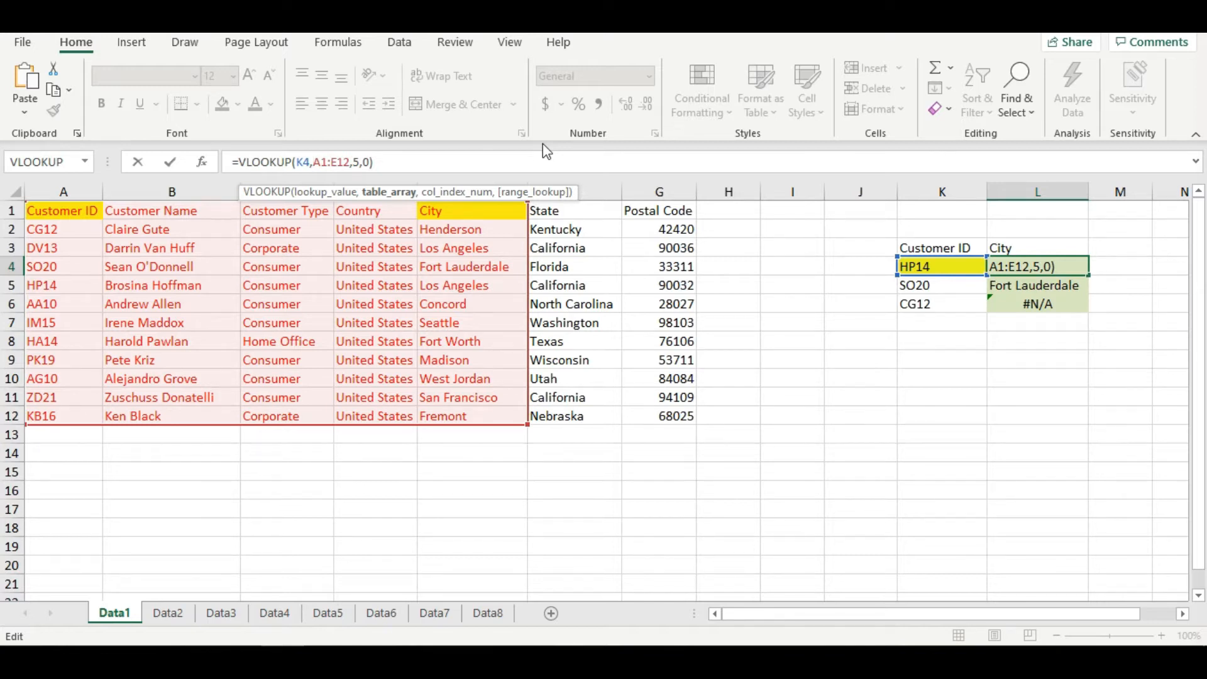
{"action": "type", "text": "$A"}
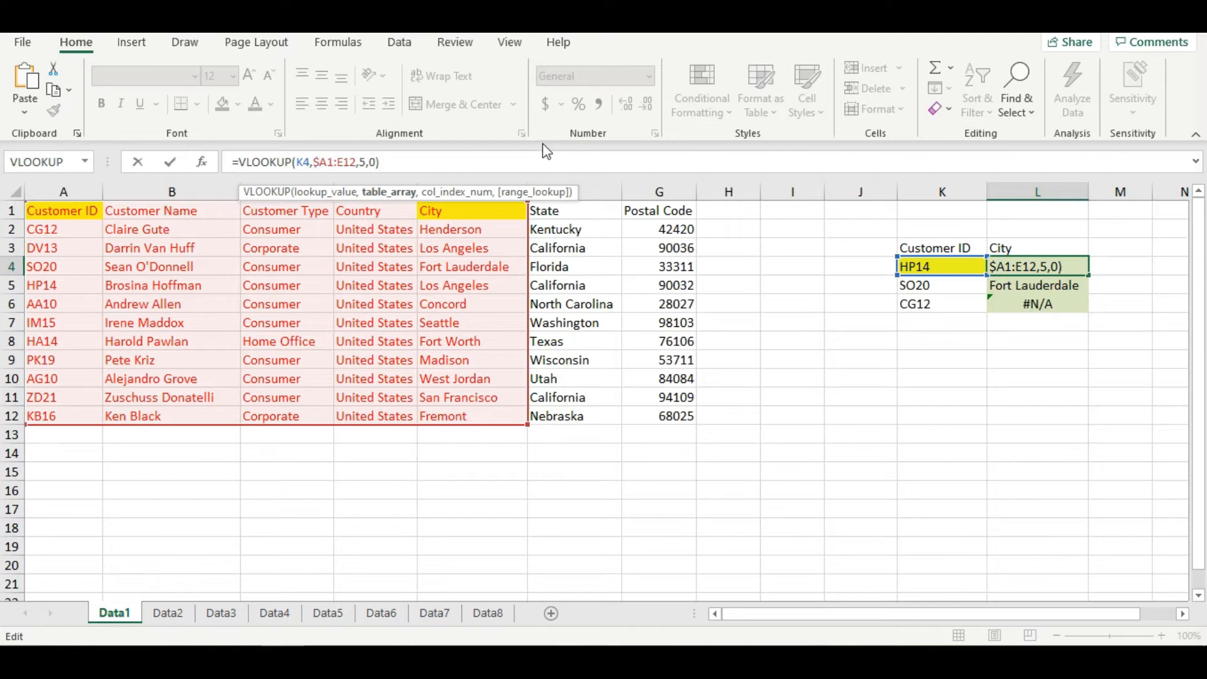
{"action": "type", "text": "$"}
{"action": "key", "text": "Right"}
{"action": "key", "text": "Right"}
{"action": "type", "text": "$$"}
{"action": "key", "text": "Return"}
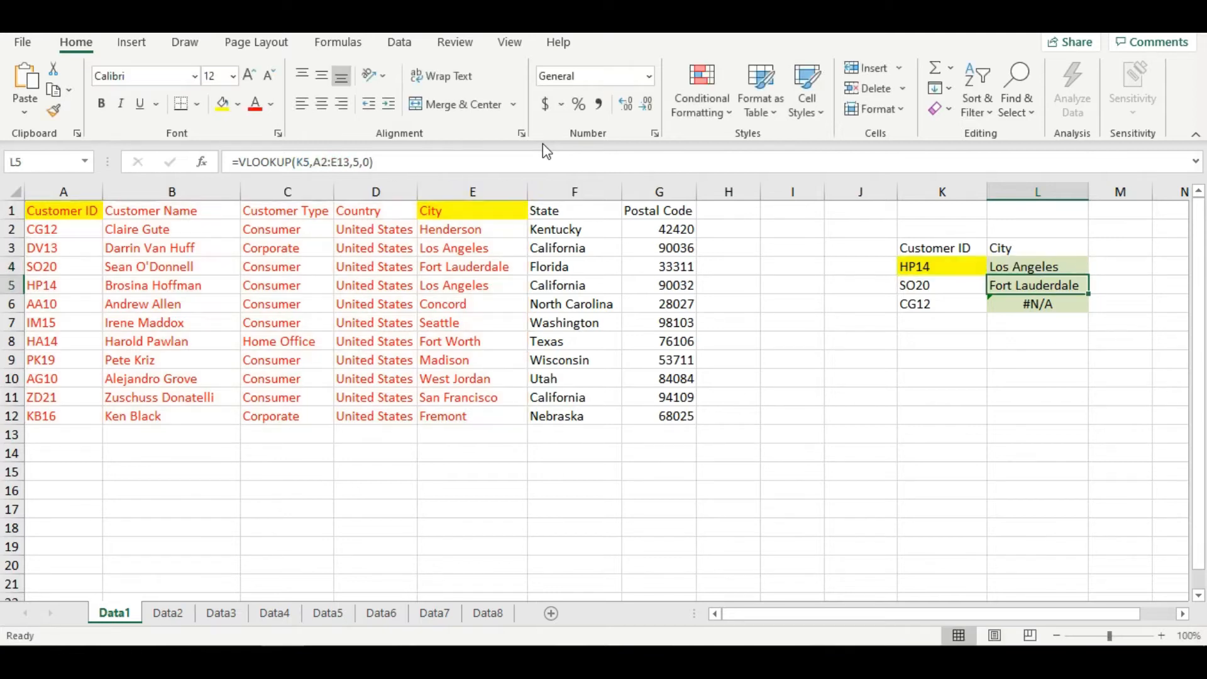
- Fill the locked formula from L4 down to L6, check L6, and undo the fill
{"action": "left_click", "coordinate": [1061, 266]}
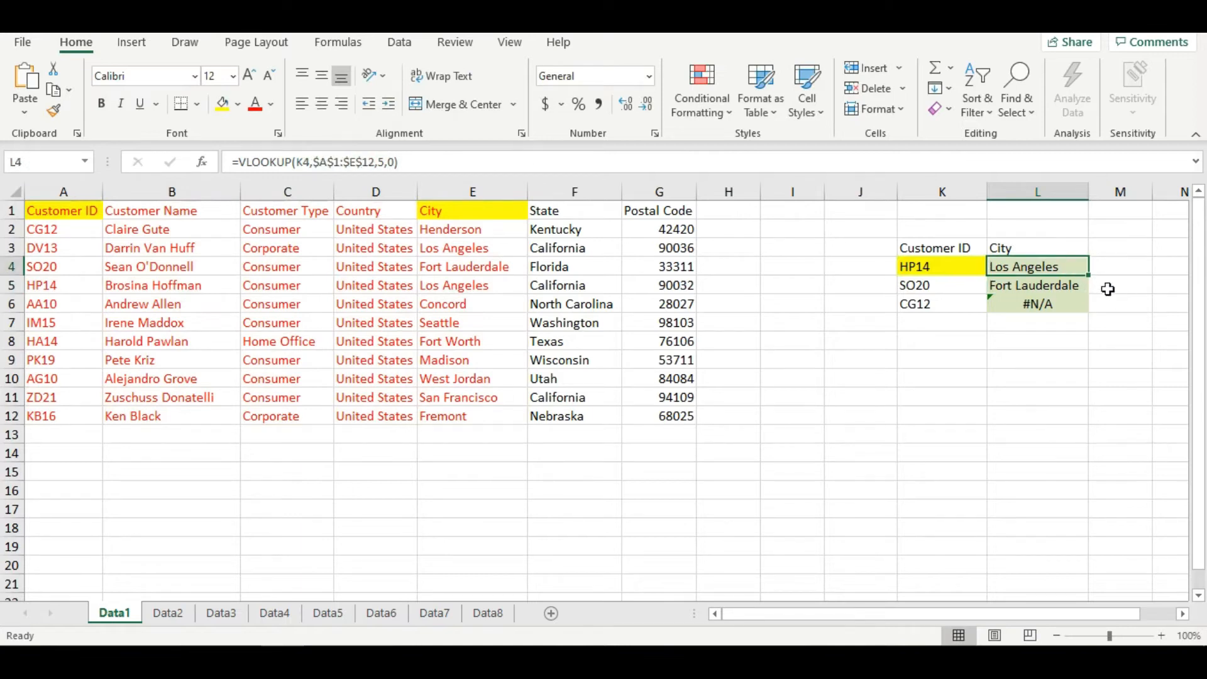
{"action": "left_click_drag", "start_coordinate": [1098, 285], "coordinate": [1072, 331]}
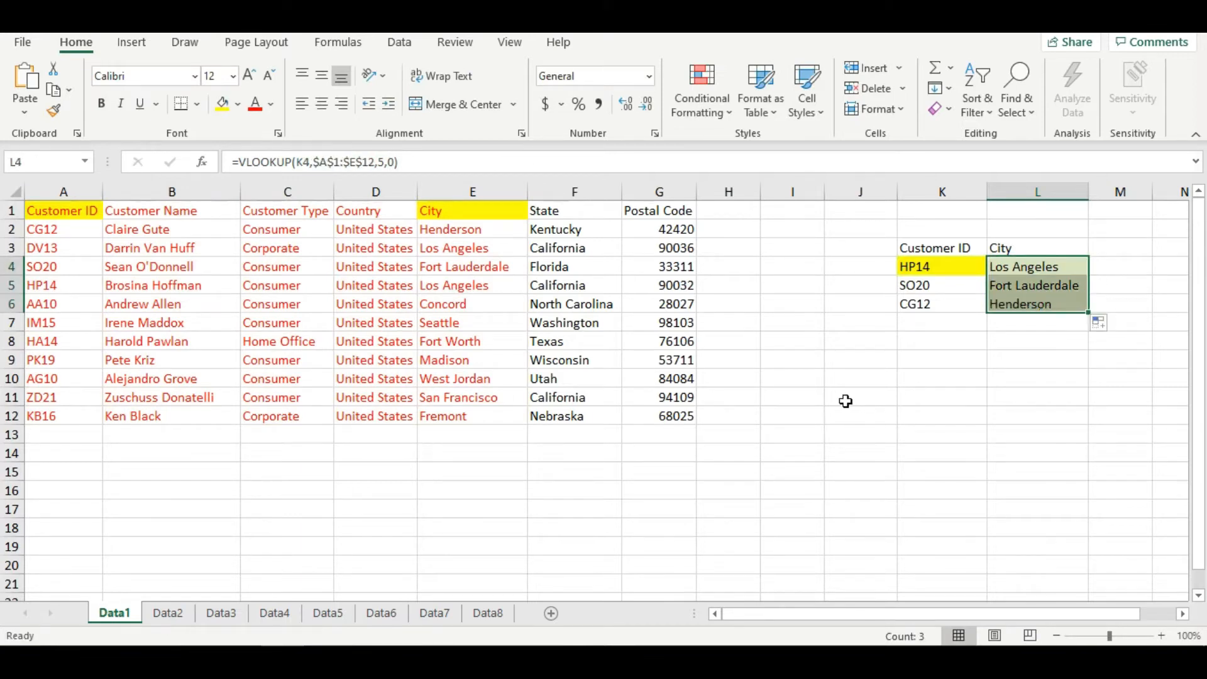
{"action": "left_click", "coordinate": [1009, 312]}
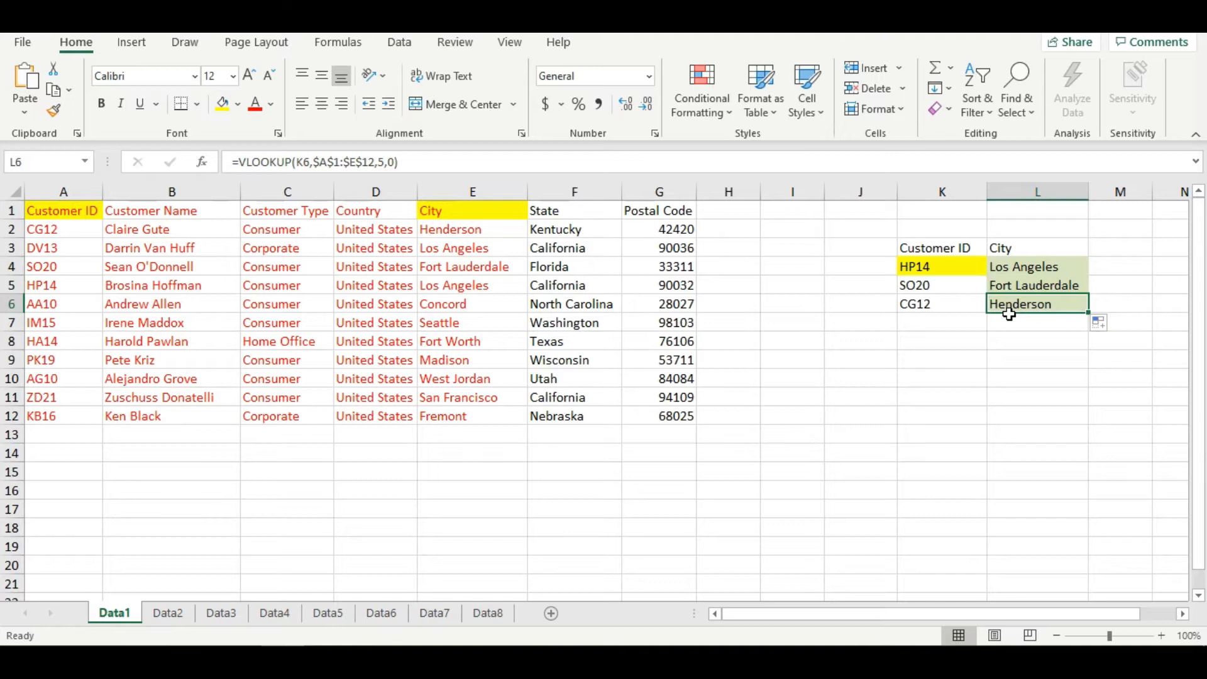
{"action": "key", "text": "ctrl+z"}
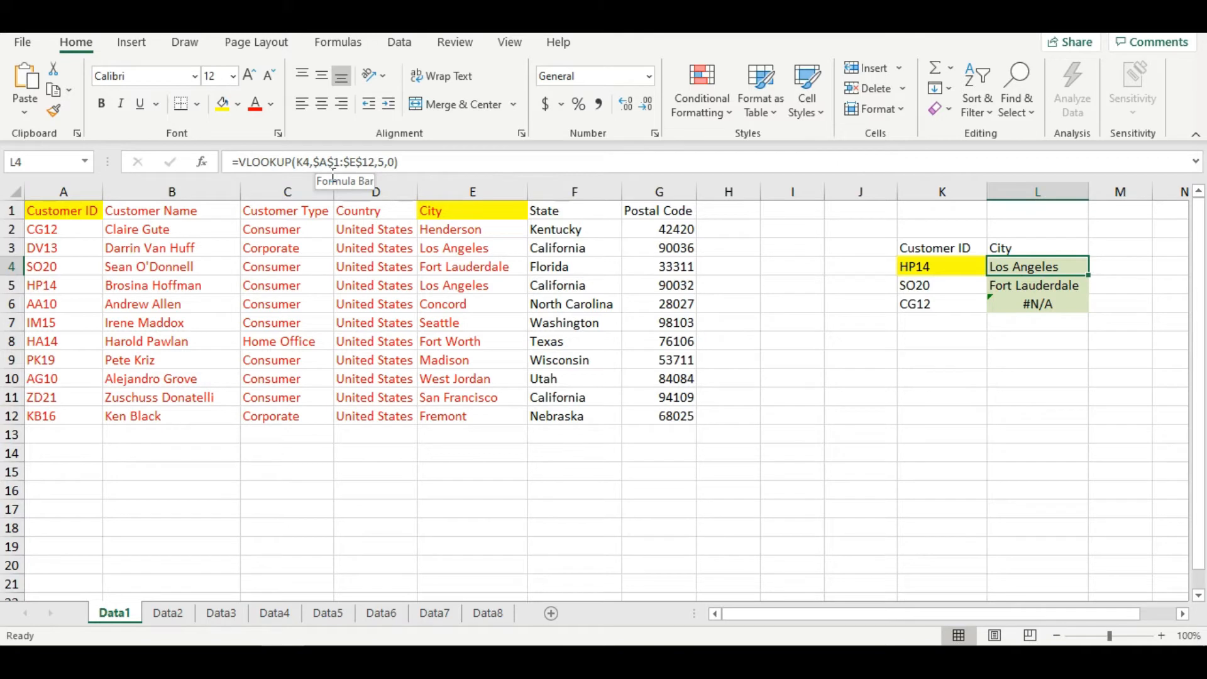
- Copy the locked lookup formula in L4 down through L6
{"action": "key", "text": "shift+Down"}
{"action": "key", "text": "shift+Down"}
{"action": "key", "text": "ctrl+d"}
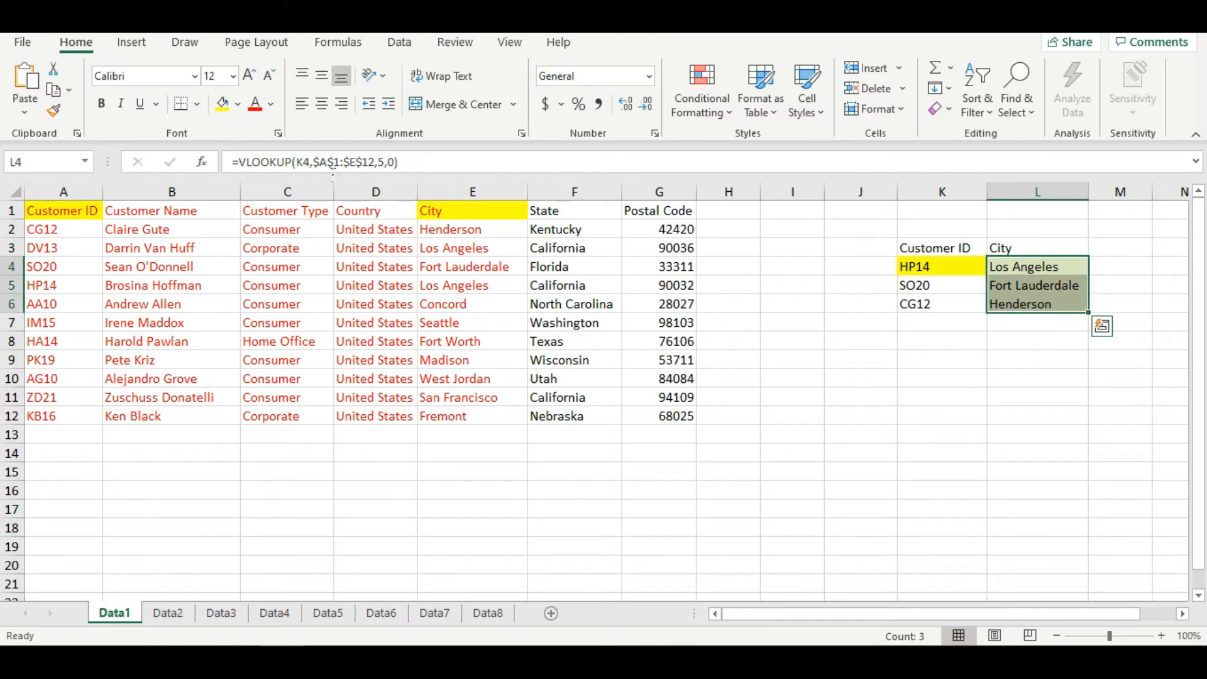
{"action": "left_click", "coordinate": [1042, 274]}
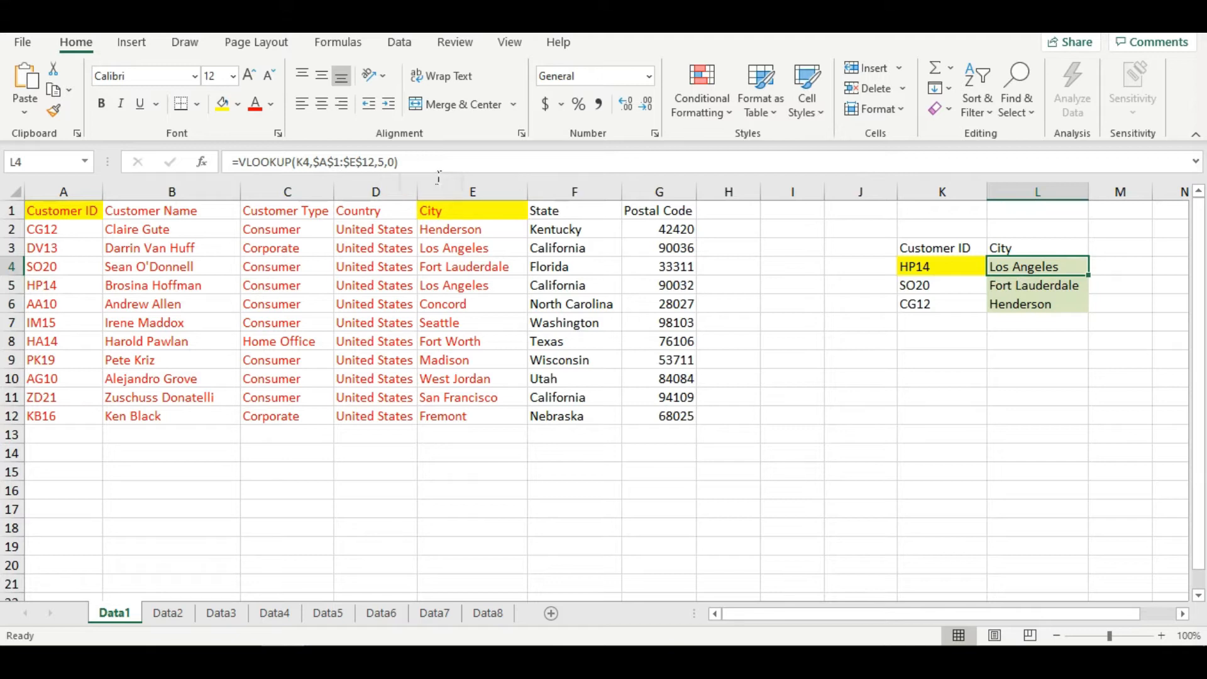
{"action": "key", "text": "shift+Down"}
{"action": "key", "text": "shift+Down"}
{"action": "key", "text": "ctrl+d"}
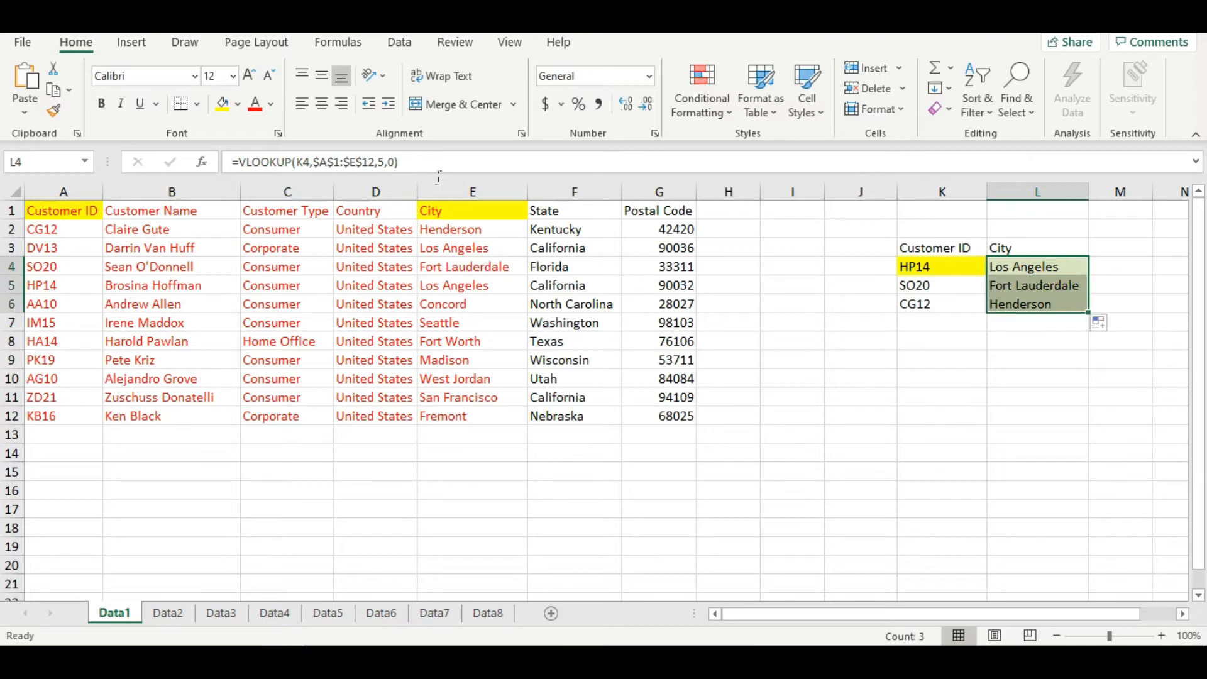
- Cycle the E12 reference in L4's formula through its relative and absolute forms, and cancel the edit
{"action": "left_click", "coordinate": [1036, 272]}
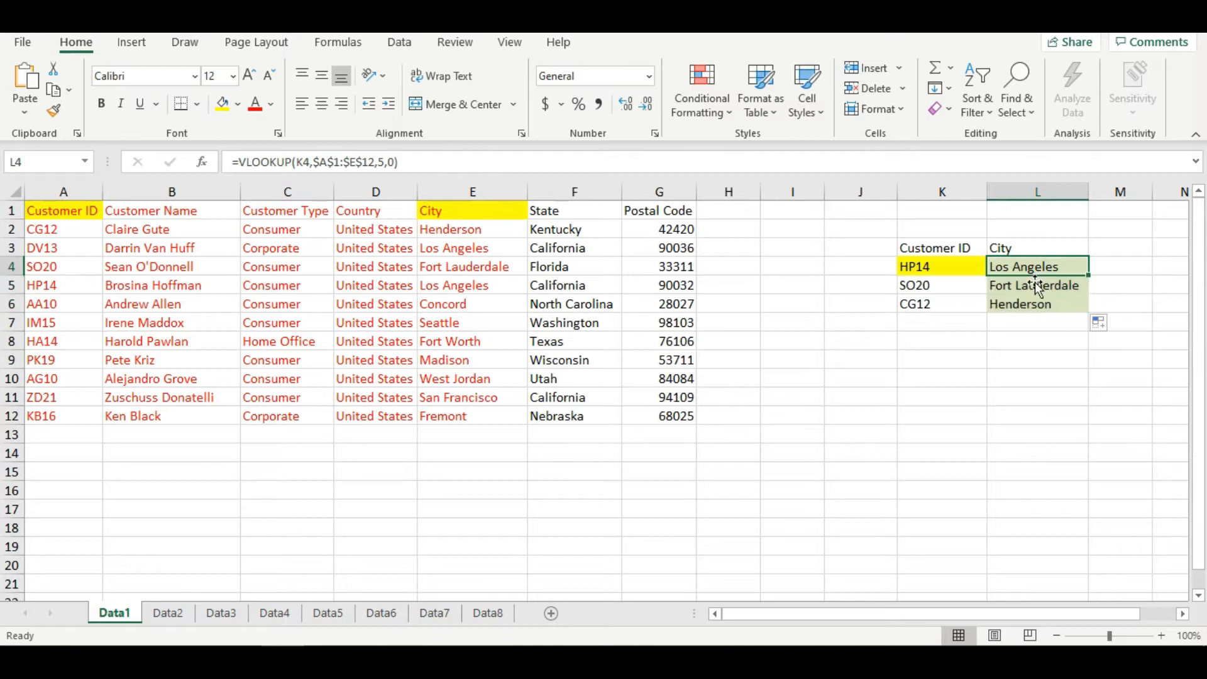
{"action": "left_click", "coordinate": [1041, 305]}
{"action": "left_click", "coordinate": [1037, 270]}
{"action": "left_click", "coordinate": [470, 164]}
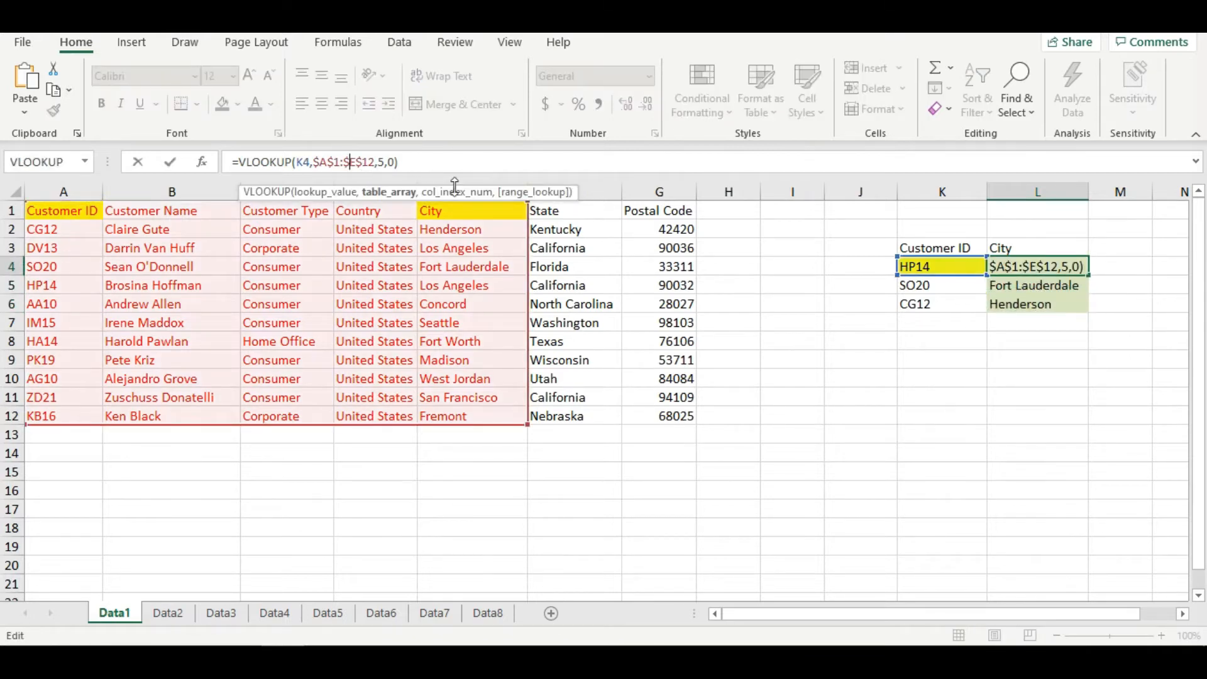
{"action": "key", "text": "F4"}
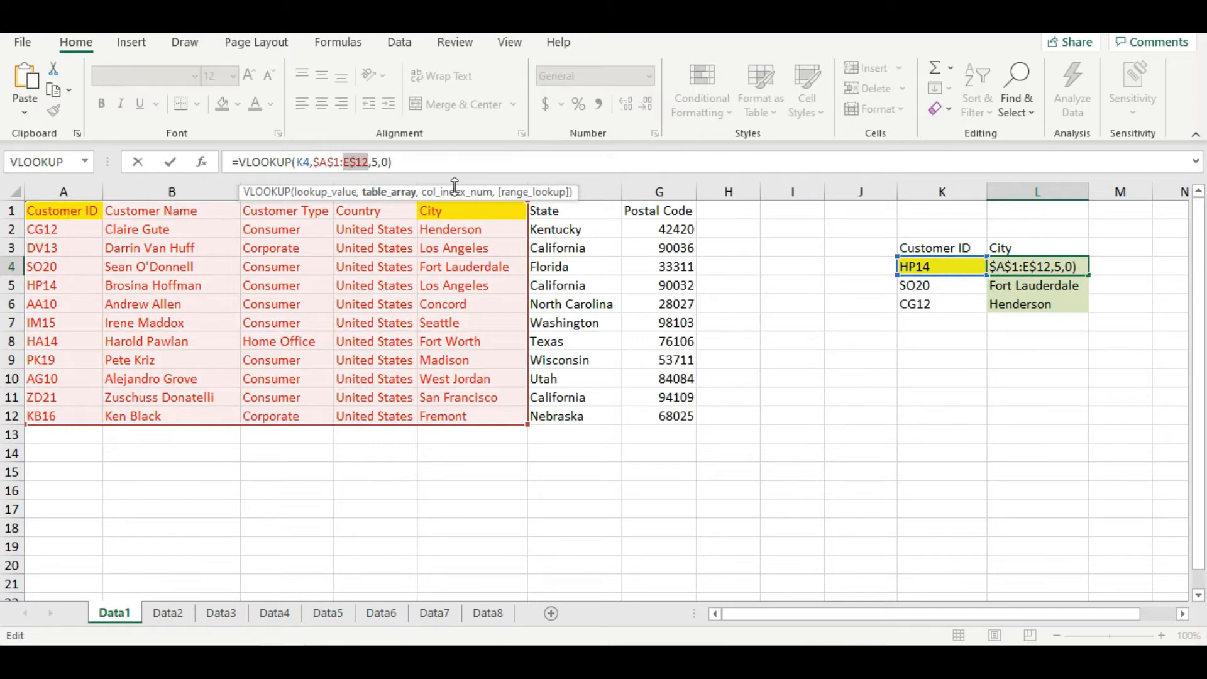
{"action": "key", "text": "F4"}
{"action": "key", "text": "F4"}
{"action": "key", "text": "F4"}
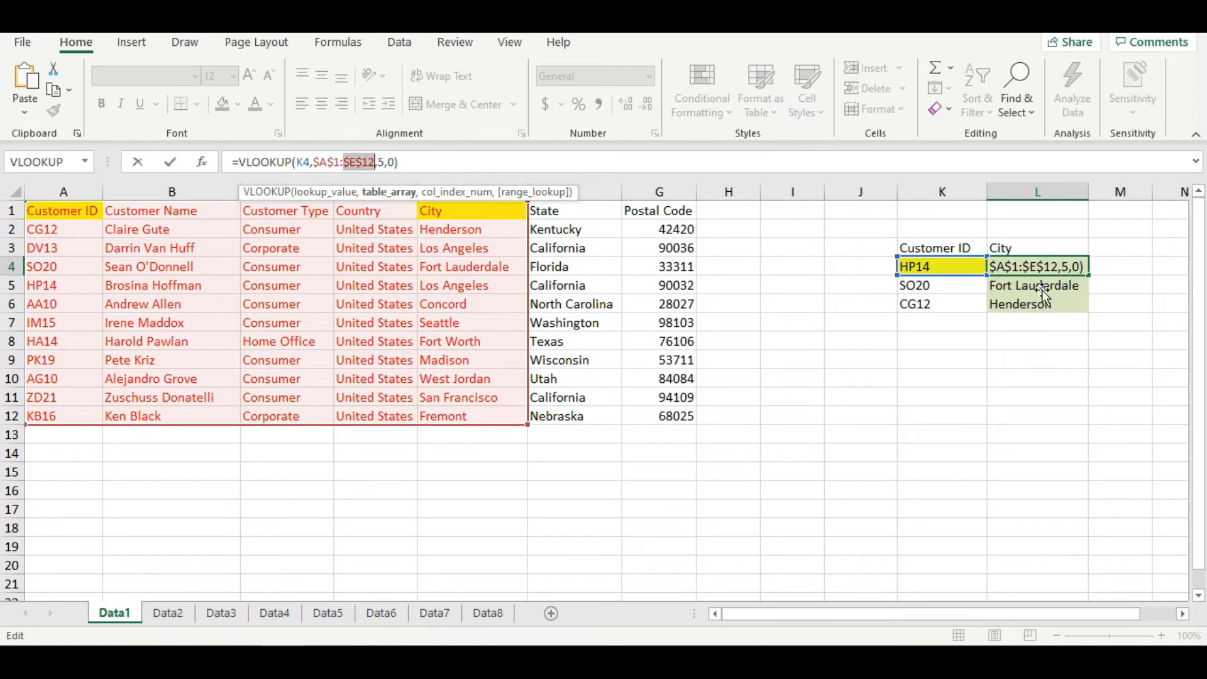
{"action": "left_click", "coordinate": [1031, 304]}
{"action": "key", "text": "Escape"}
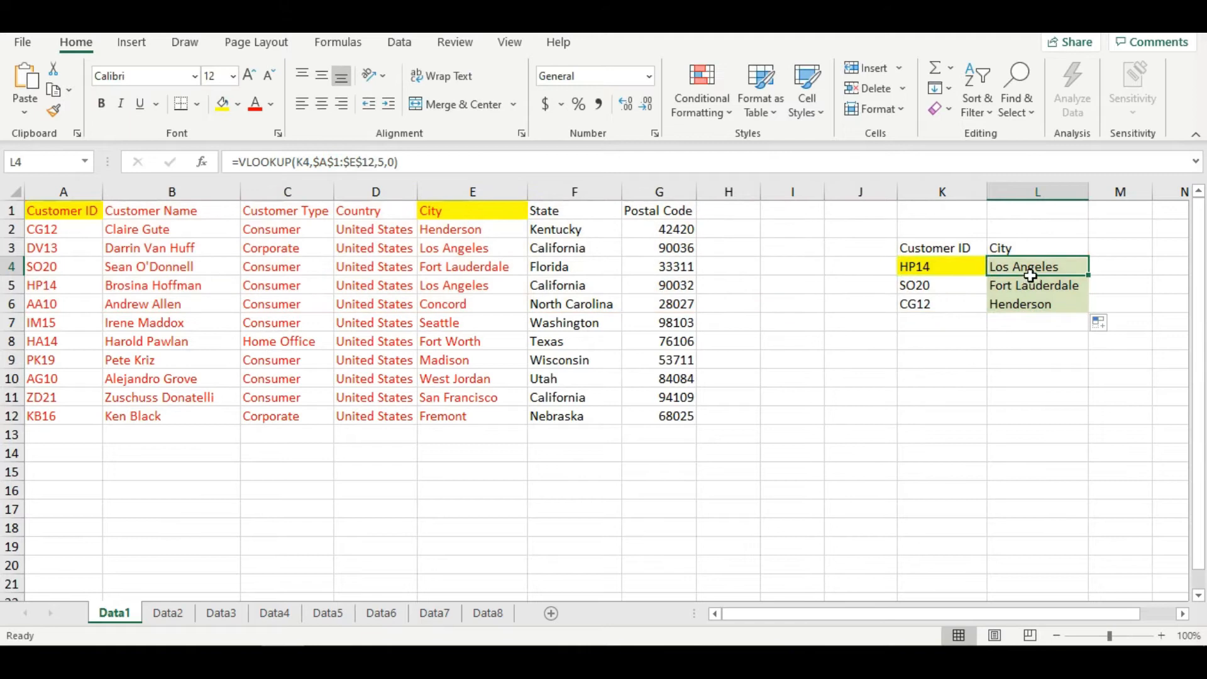
- Refill the City lookup formula from L4 to L6 and check the last result
{"action": "left_click_drag", "start_coordinate": [1089, 277], "coordinate": [1094, 319]}
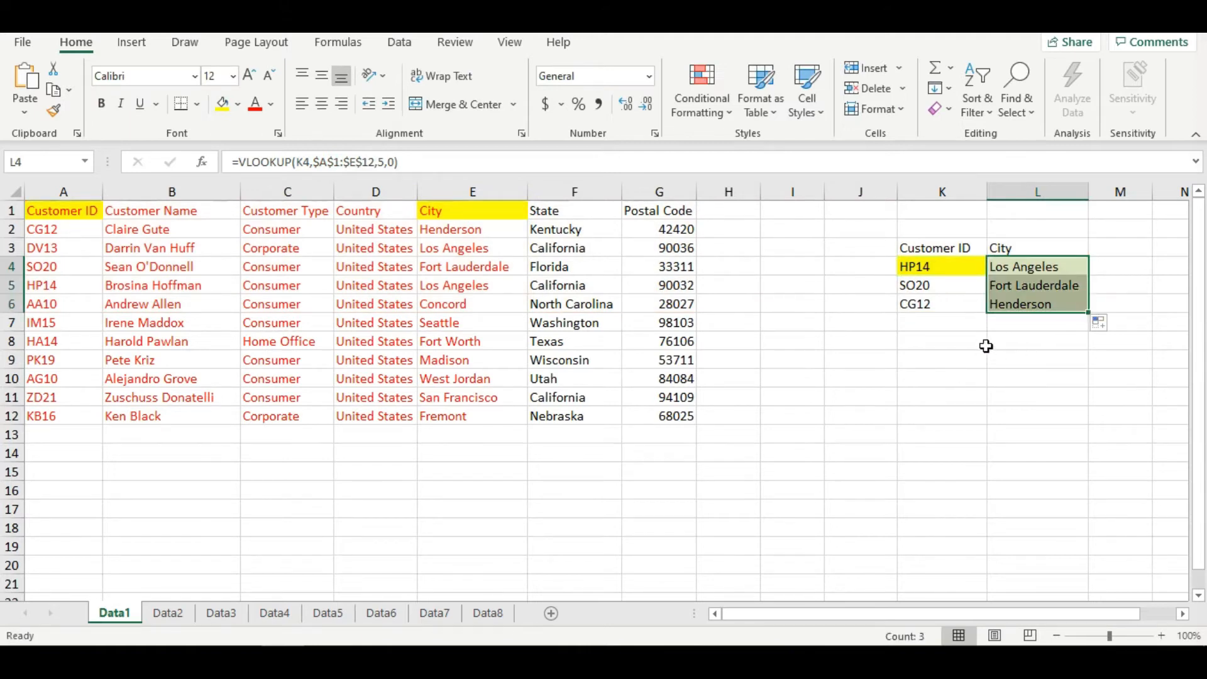
{"action": "left_click", "coordinate": [1024, 304]}
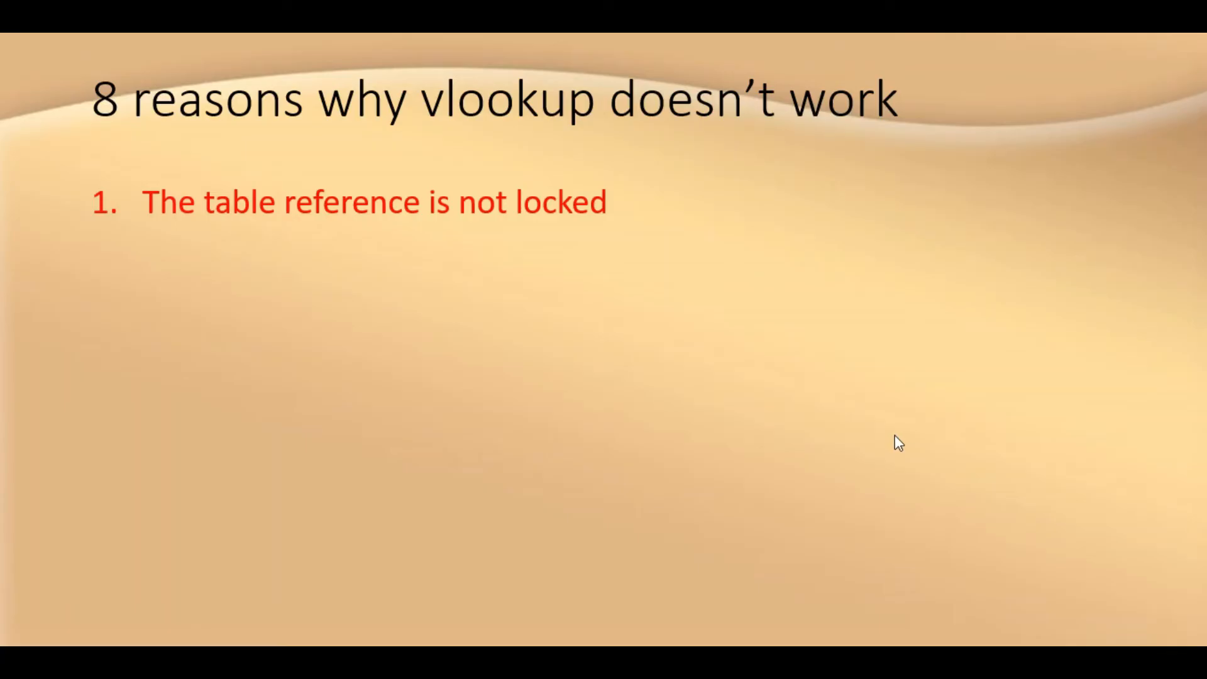
{"action": "left_click", "coordinate": [898, 443]}
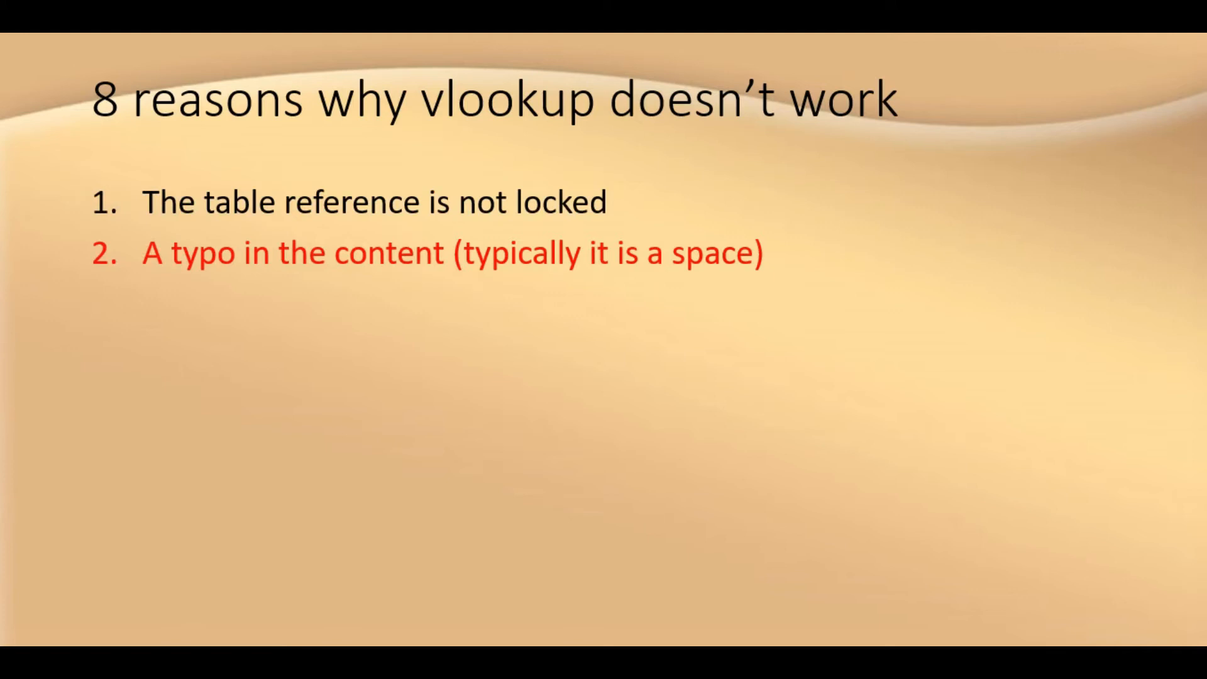
- Leave the slide show and, on the Data2 sheet, lock the table range's start in L4's lookup formula as $A$1
{"action": "key", "text": "Escape"}
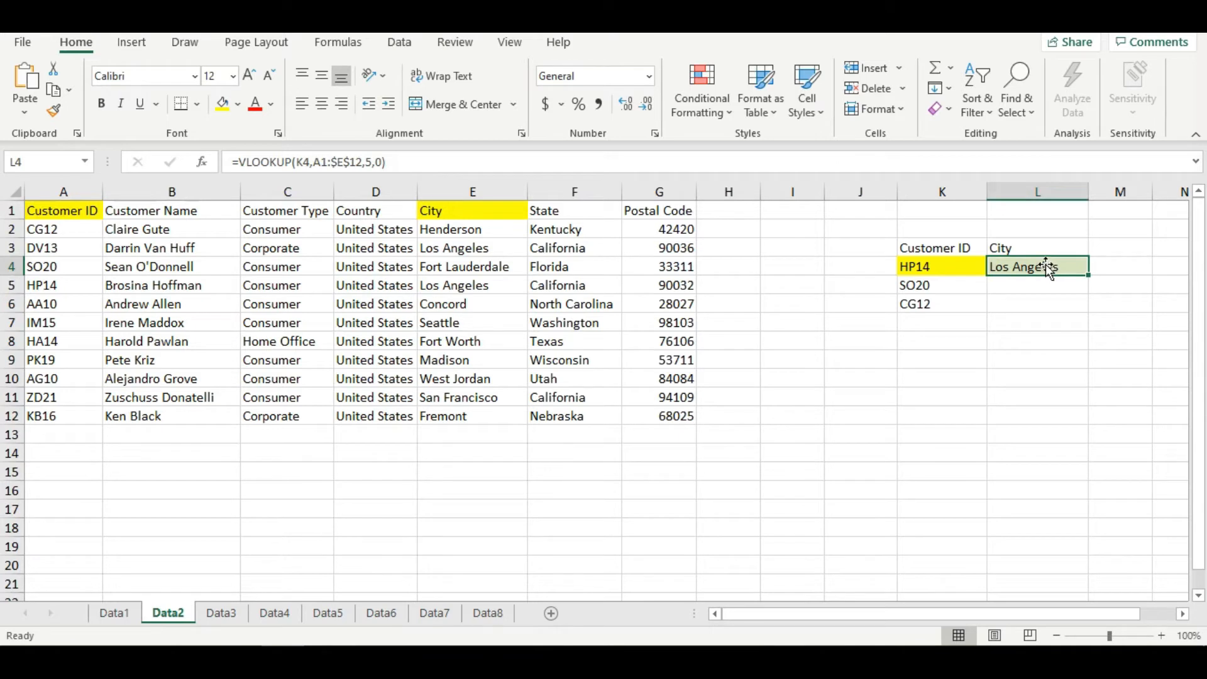
{"action": "left_click", "coordinate": [340, 165]}
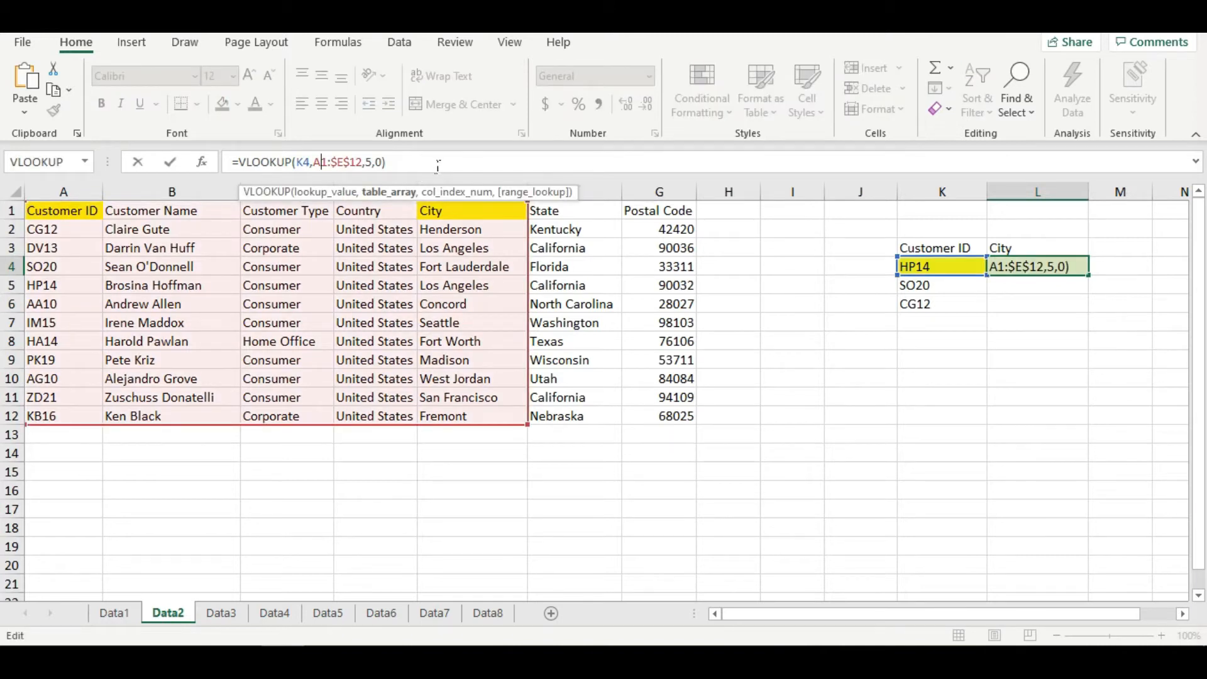
{"action": "key", "text": "F4"}
{"action": "key", "text": "Return"}
{"action": "key", "text": "Up"}
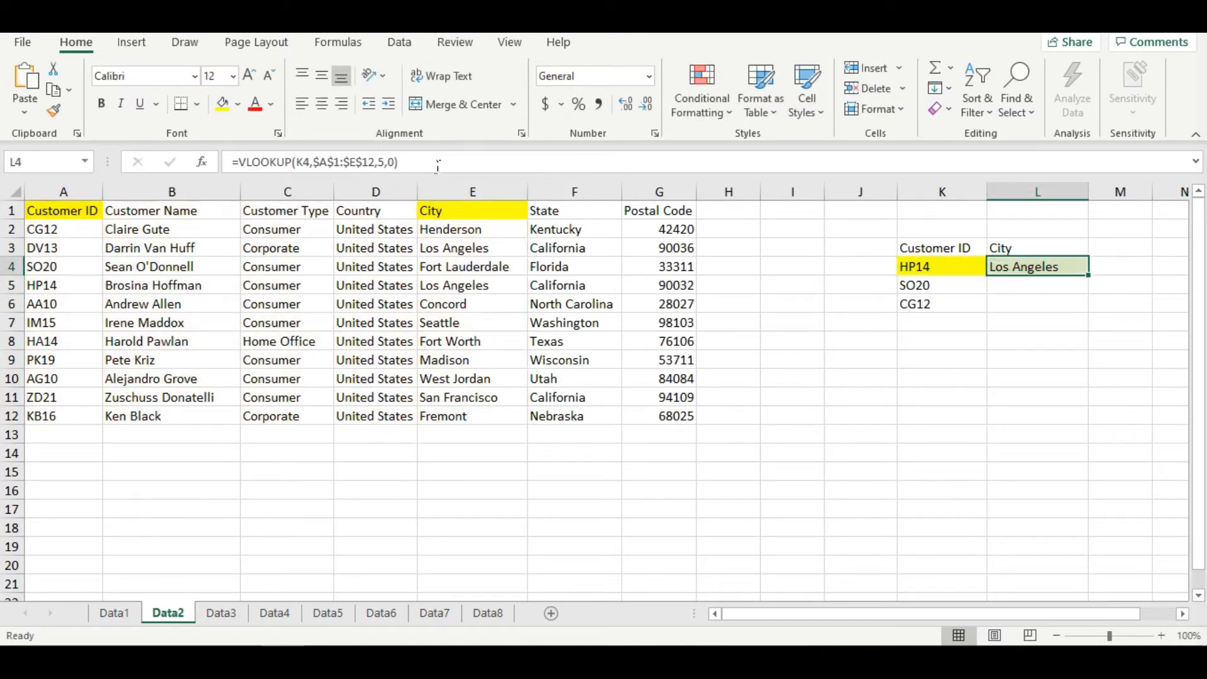
- Fill the Data2 lookup formula from L4 down to L6 and inspect K6, K5 and the formula in L5
{"action": "left_click_drag", "start_coordinate": [1088, 275], "coordinate": [1094, 320]}
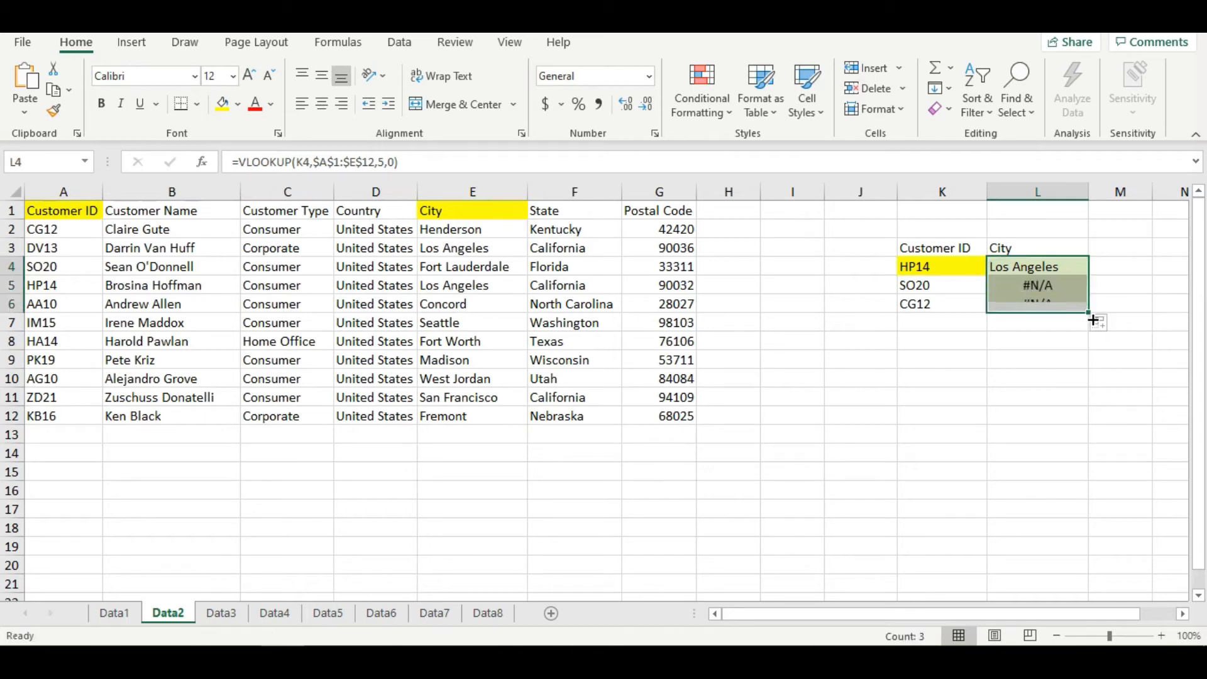
{"action": "left_click", "coordinate": [946, 304]}
{"action": "left_click", "coordinate": [955, 292]}
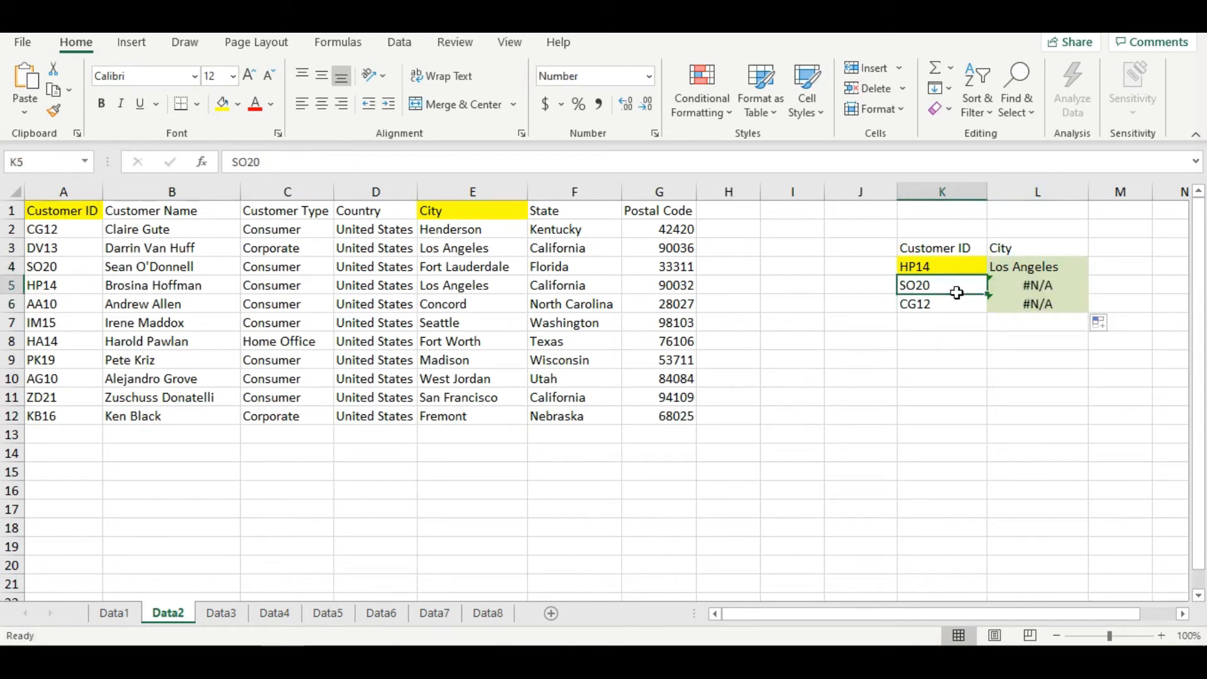
{"action": "left_click", "coordinate": [1006, 294]}
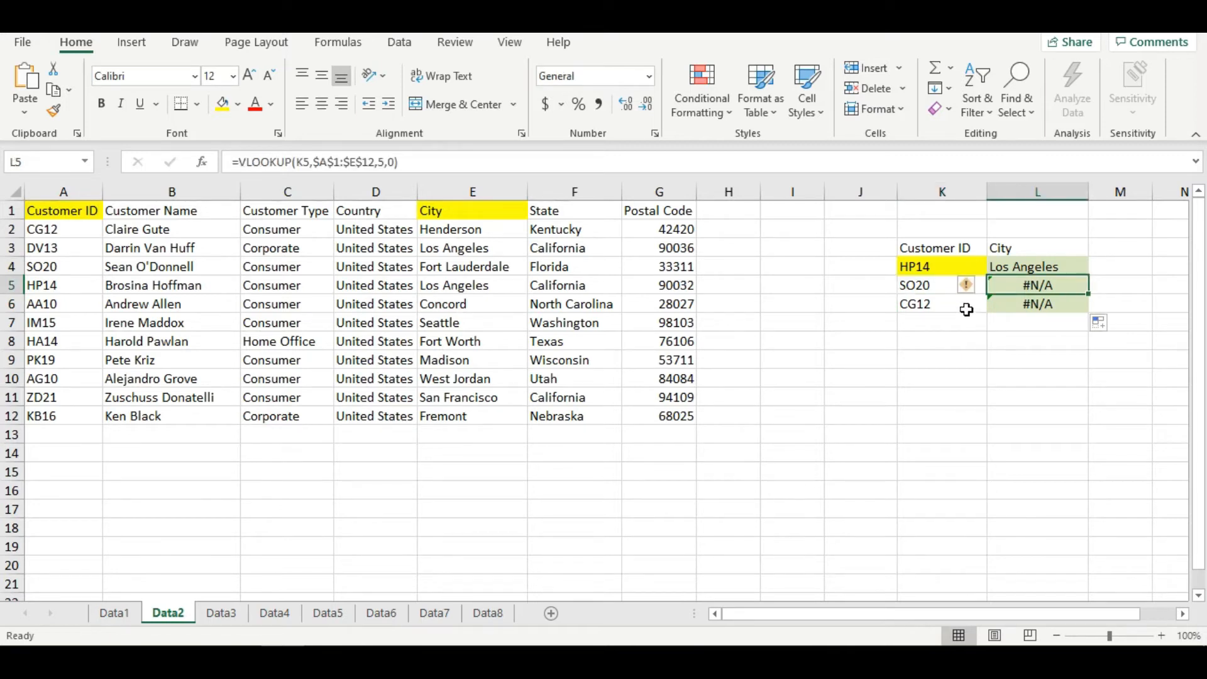
- Highlight cell A4, the table entry corresponding to the customer ID in K5, in yellow
{"action": "left_click", "coordinate": [949, 291]}
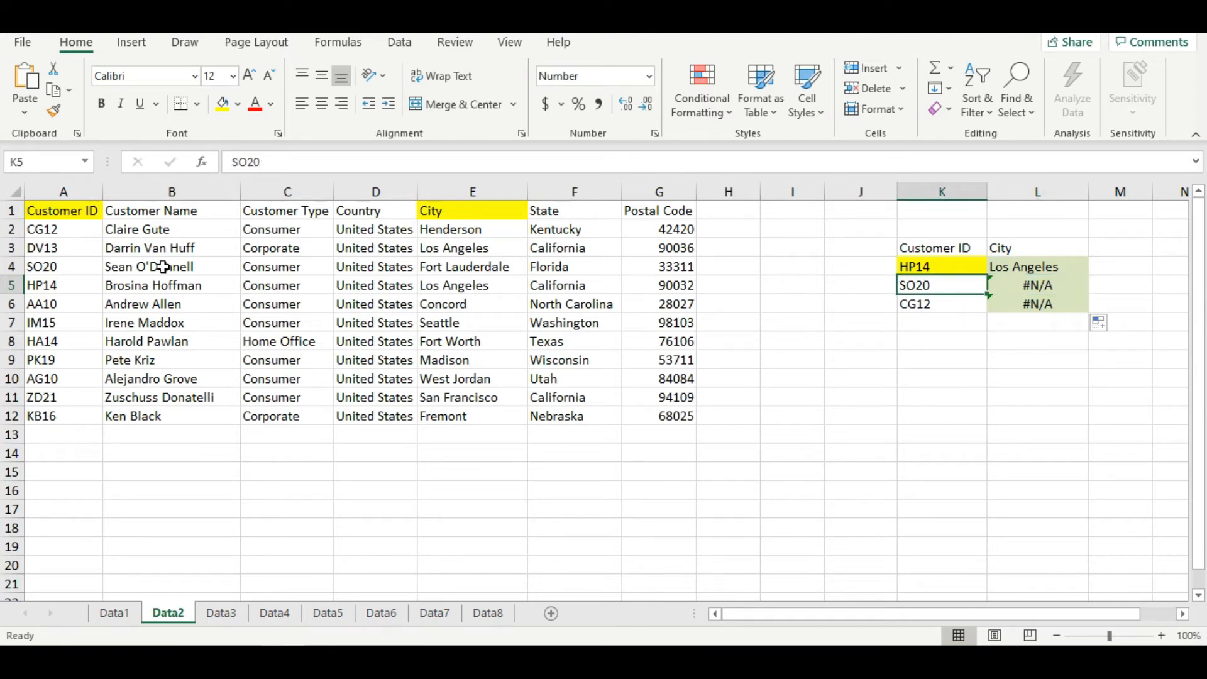
{"action": "left_click", "coordinate": [63, 268]}
{"action": "left_click", "coordinate": [226, 105]}
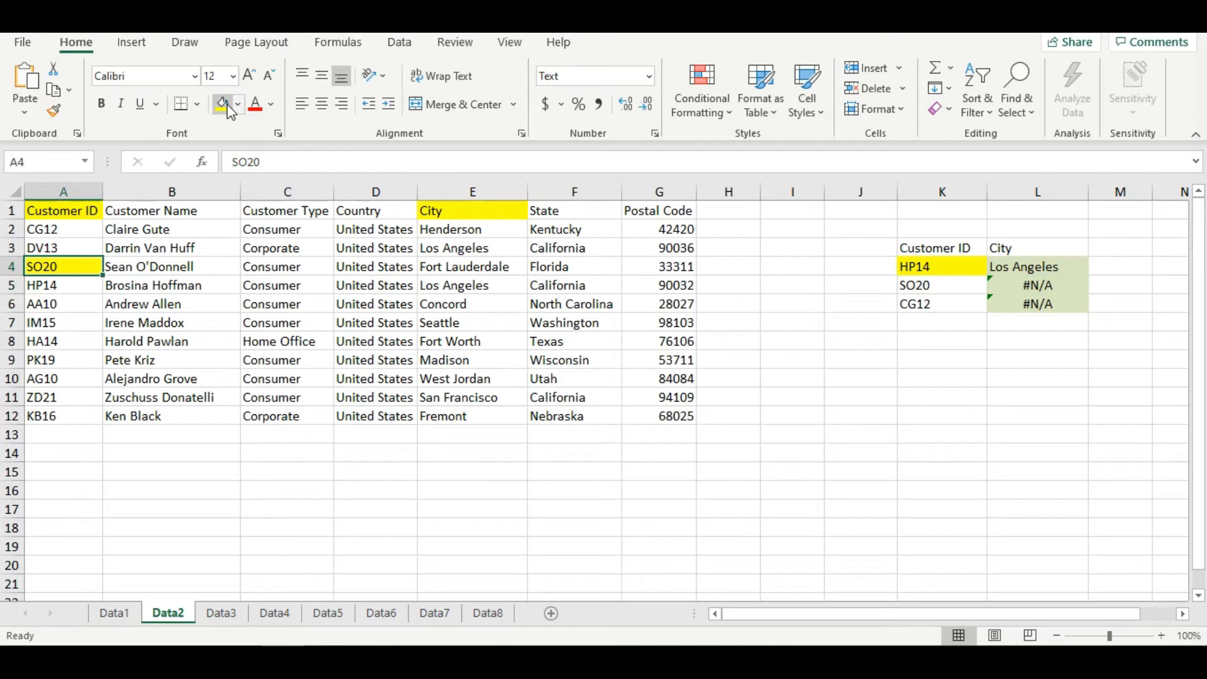
- Remove the stray trailing space from the customer ID in K5
{"action": "left_click", "coordinate": [938, 294]}
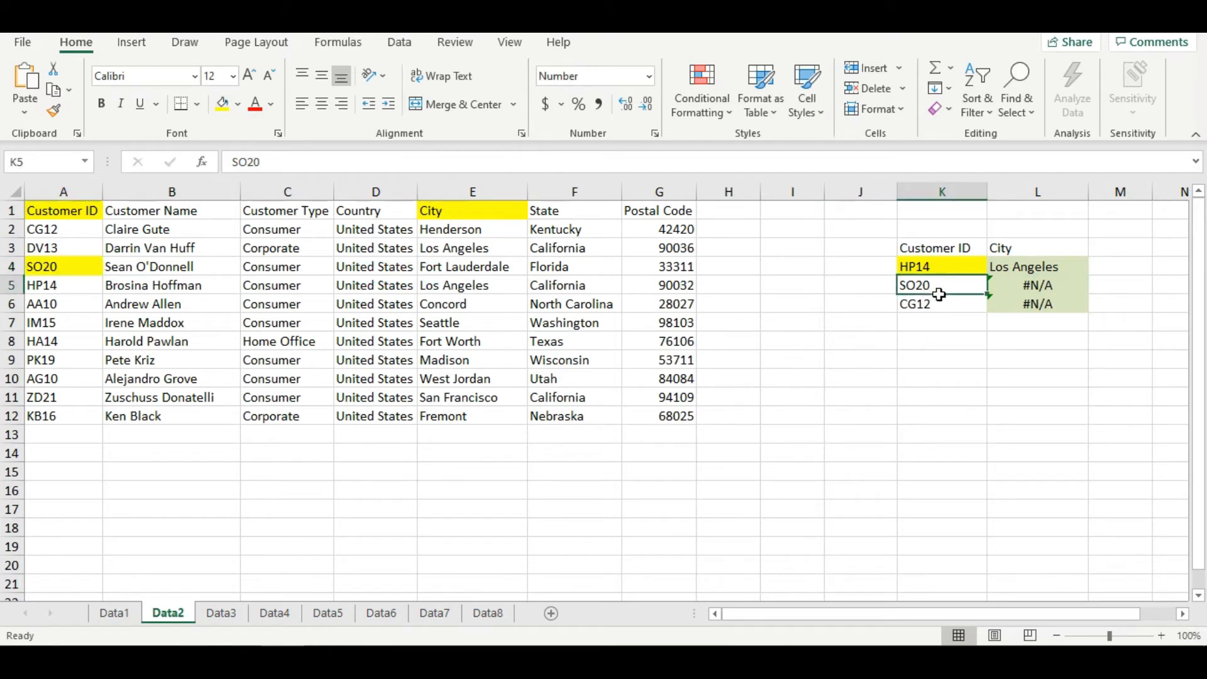
{"action": "double_click", "coordinate": [959, 286]}
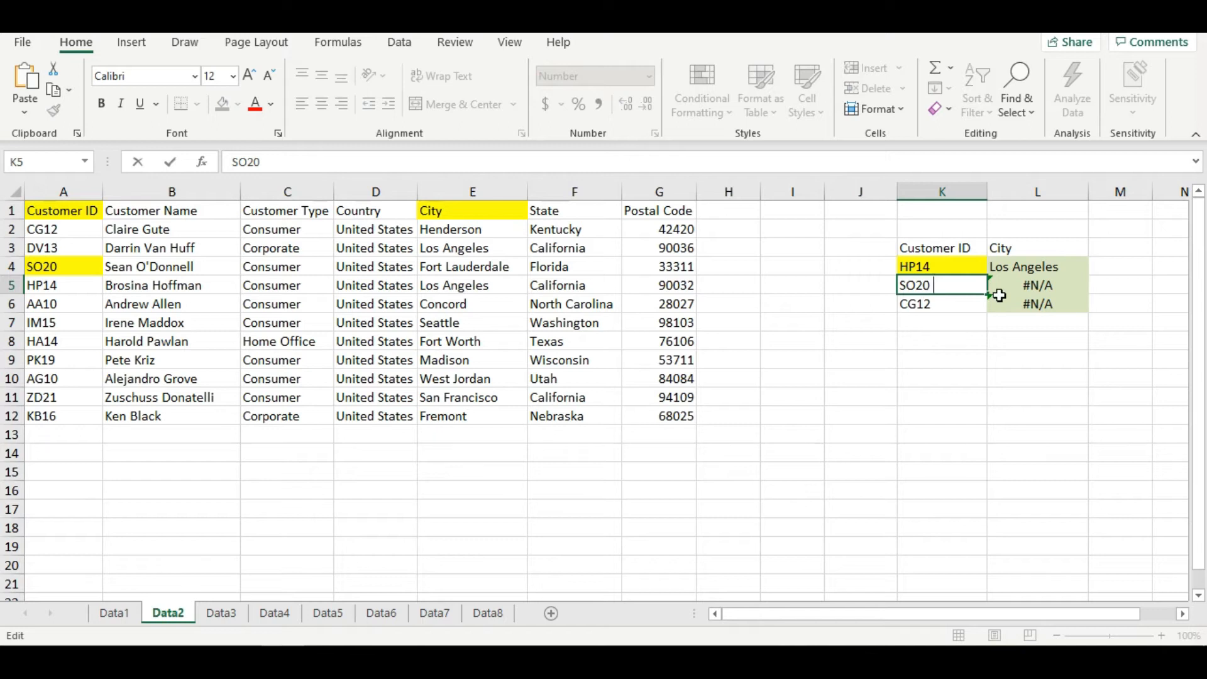
{"action": "key", "text": "BackSpace"}
{"action": "key", "text": "Right"}
{"action": "key", "text": "shift+Left"}
{"action": "key", "text": "Right"}
{"action": "left_click", "coordinate": [943, 342]}
{"action": "left_click", "coordinate": [946, 289]}
{"action": "double_click", "coordinate": [945, 290]}
{"action": "key", "text": "Return"}
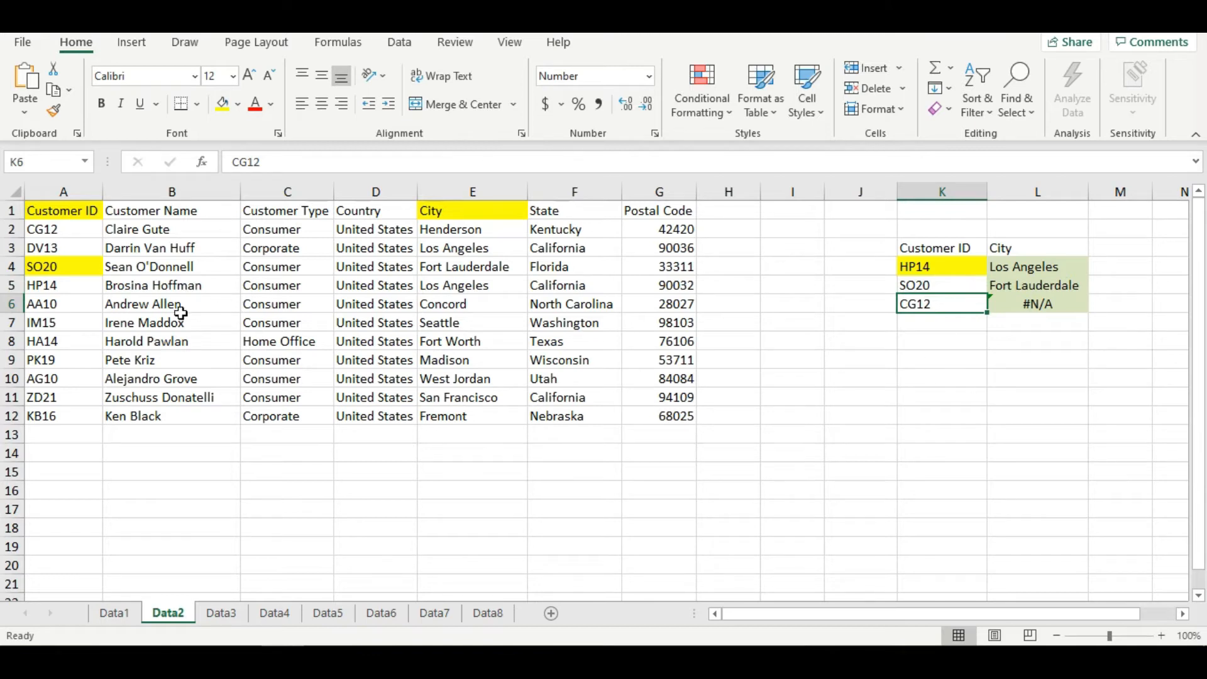
- Check K6 for stray spaces, remove the trailing space from the matching customer ID in A2, and inspect L6
{"action": "double_click", "coordinate": [953, 312]}
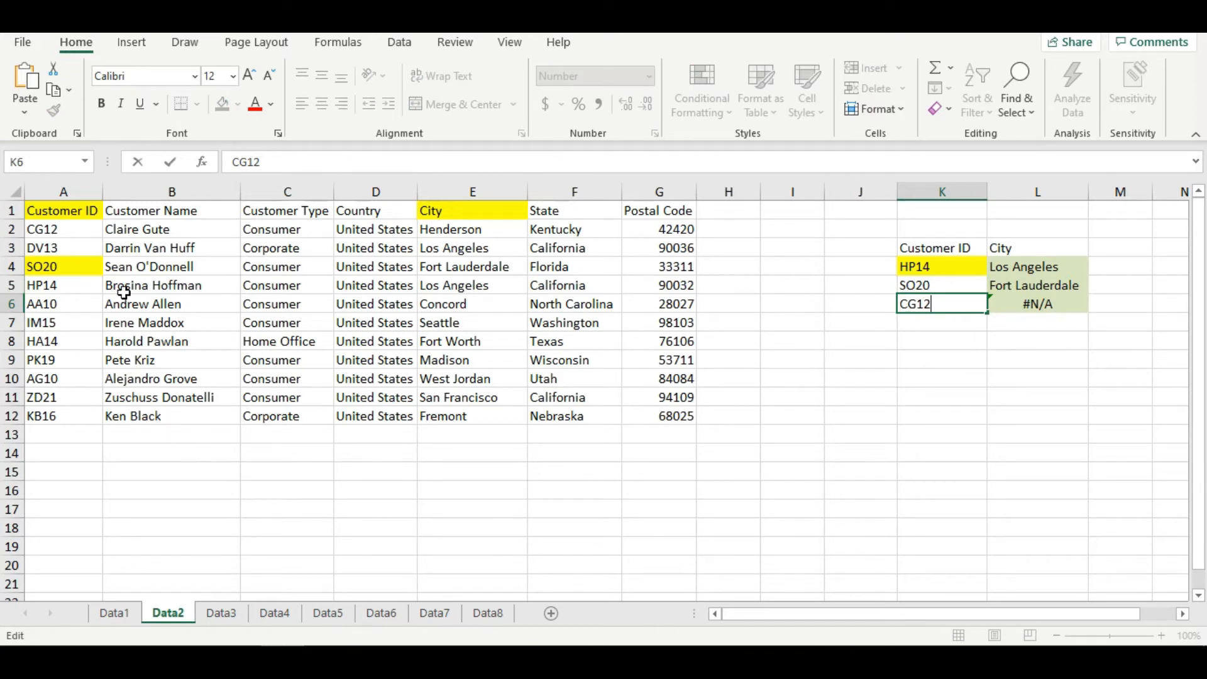
{"action": "left_click", "coordinate": [75, 239]}
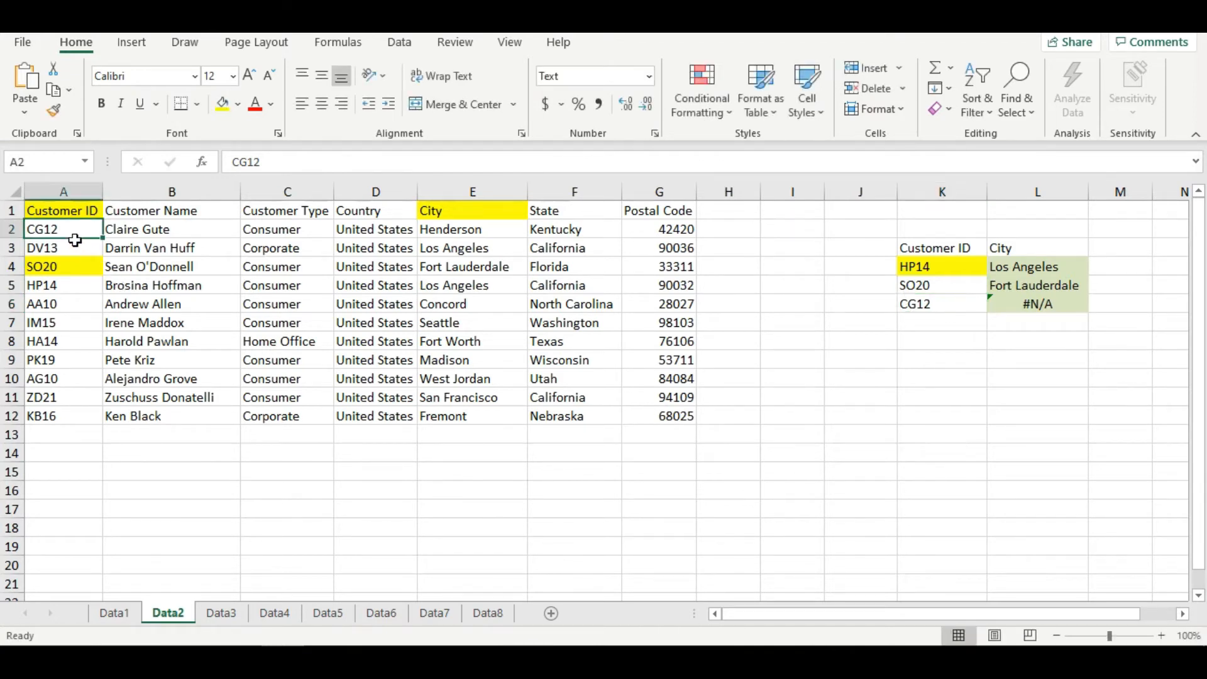
{"action": "double_click", "coordinate": [74, 240]}
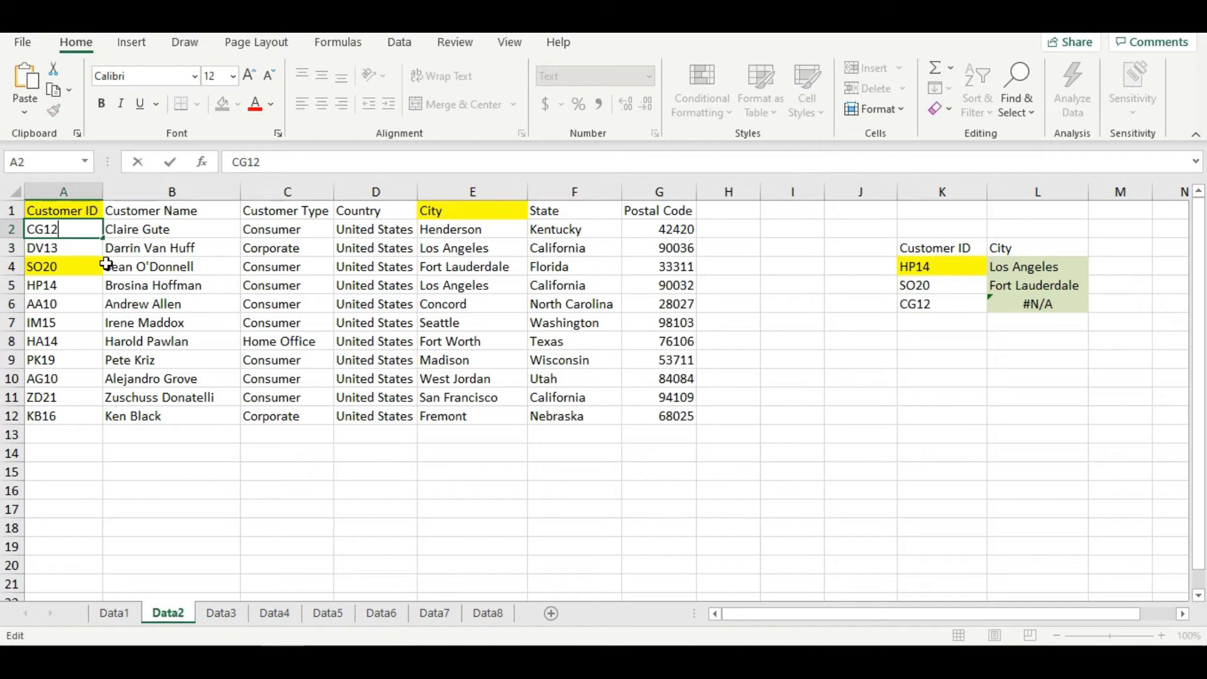
{"action": "key", "text": "Return"}
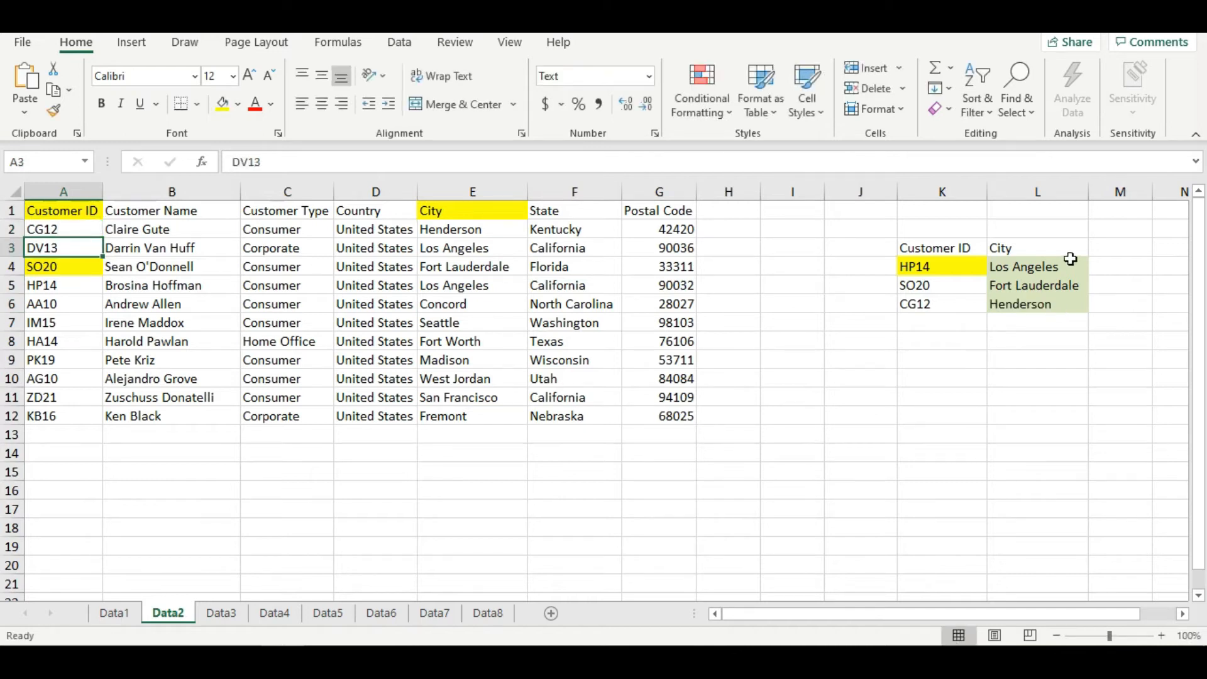
{"action": "left_click", "coordinate": [1047, 305]}
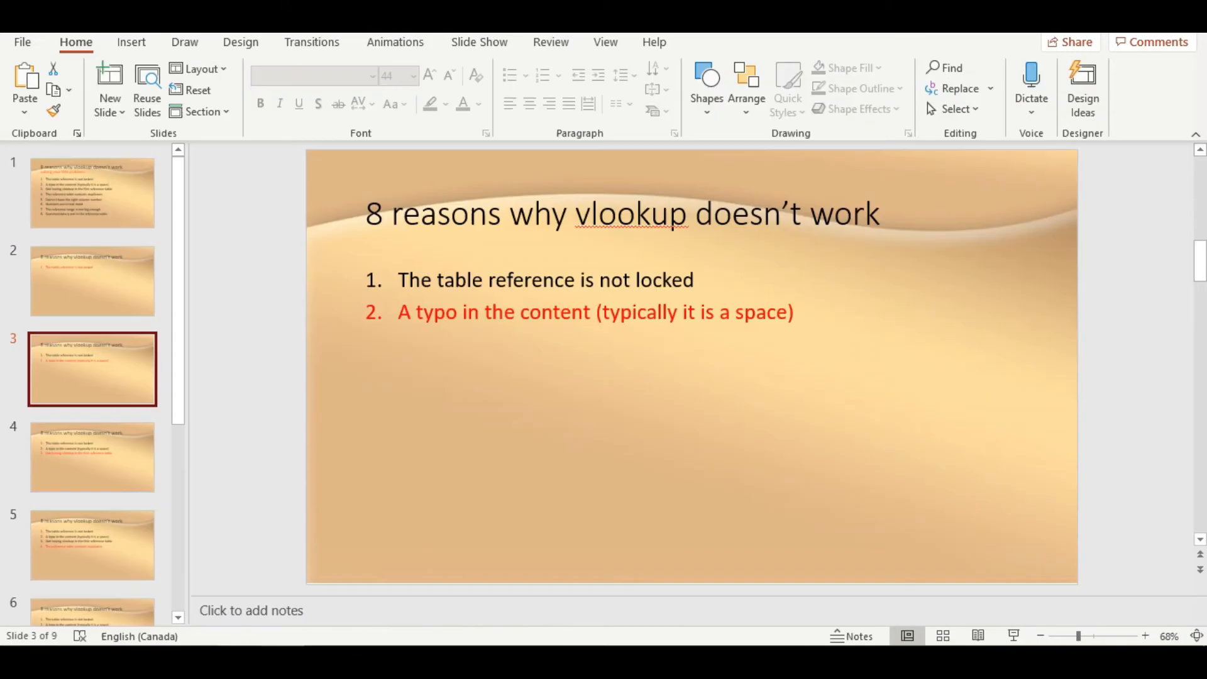
- Advance the presentation to the third VLOOKUP reason and switch back to the Excel workbook's Data3 sheet
{"action": "key", "text": "Page_Down"}
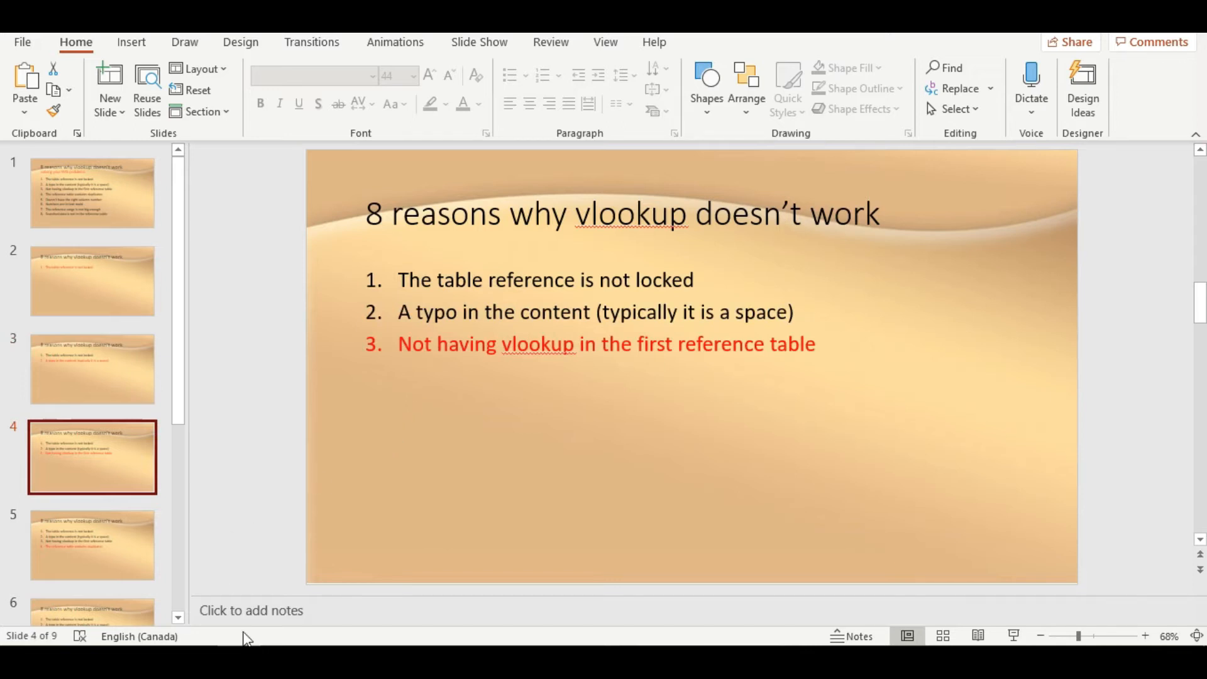
{"action": "left_click", "coordinate": [281, 659]}
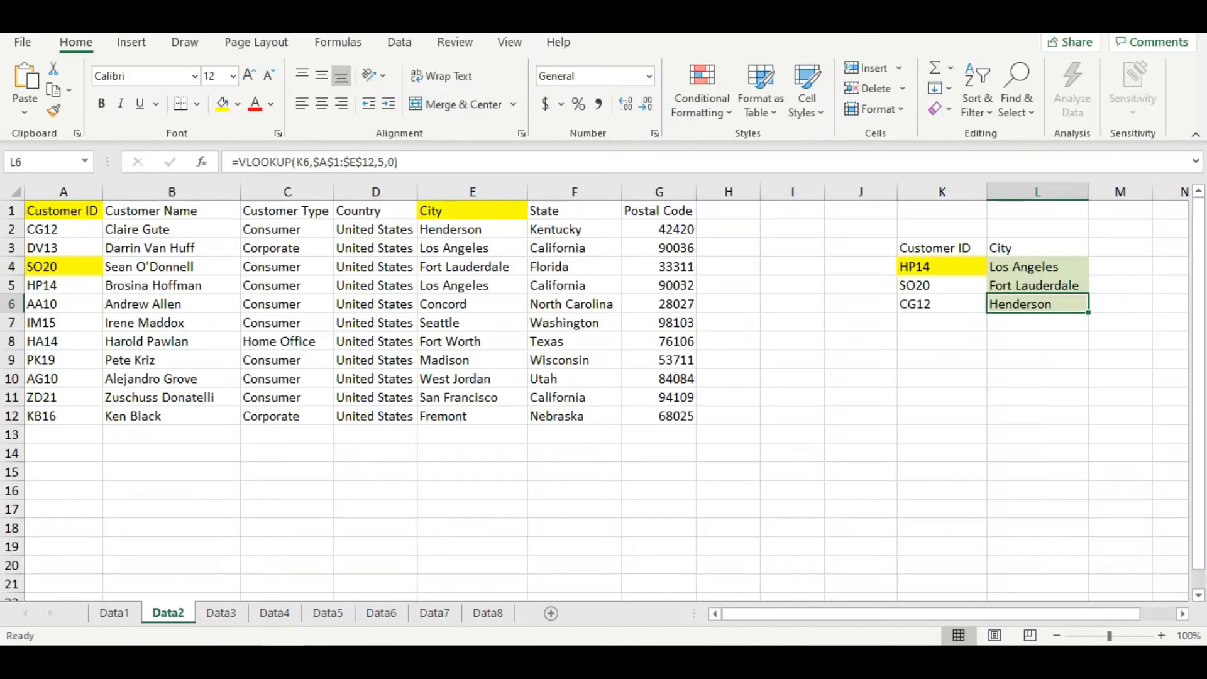
{"action": "left_click", "coordinate": [220, 619]}
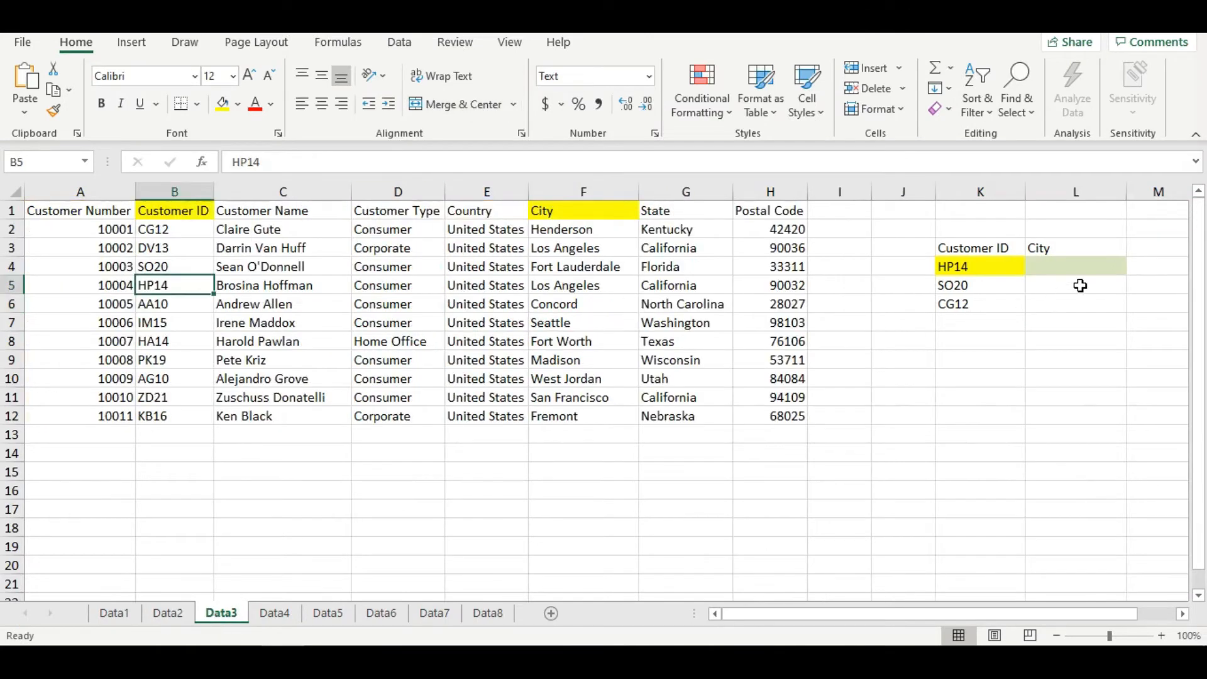
- Insert a VLOOKUP in L4 with lookup value K4, table array A1:F12, column index 5 and range lookup 0
{"action": "left_click", "coordinate": [1073, 269]}
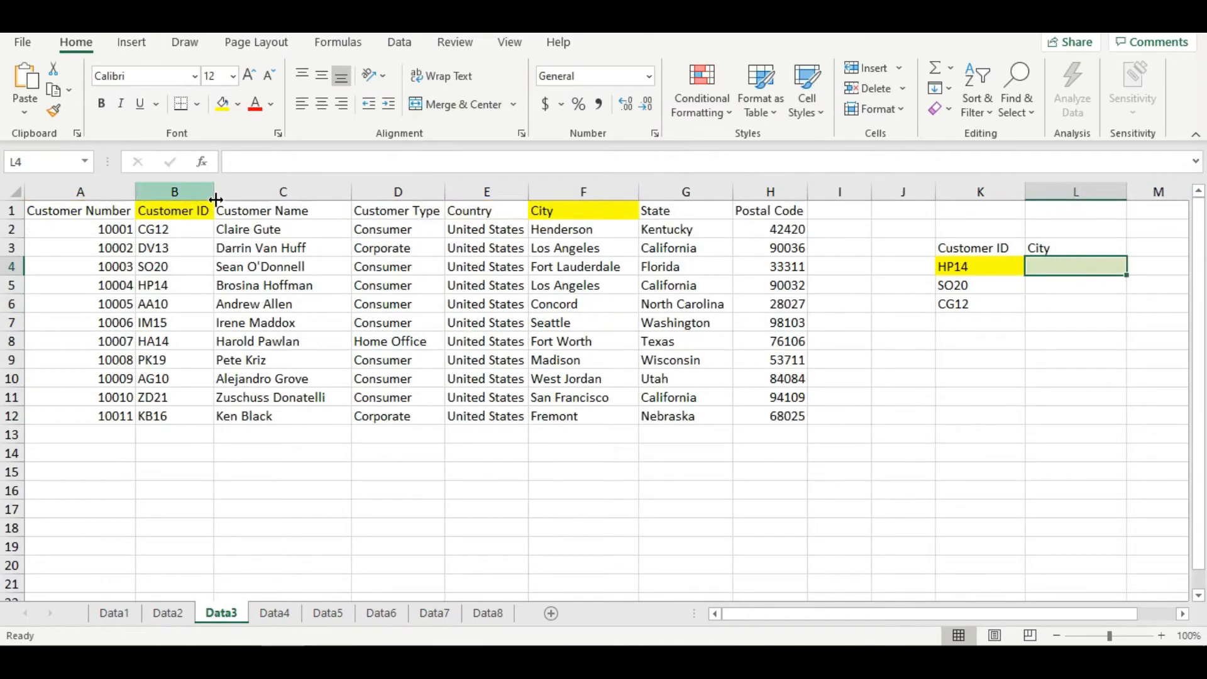
{"action": "left_click", "coordinate": [202, 162]}
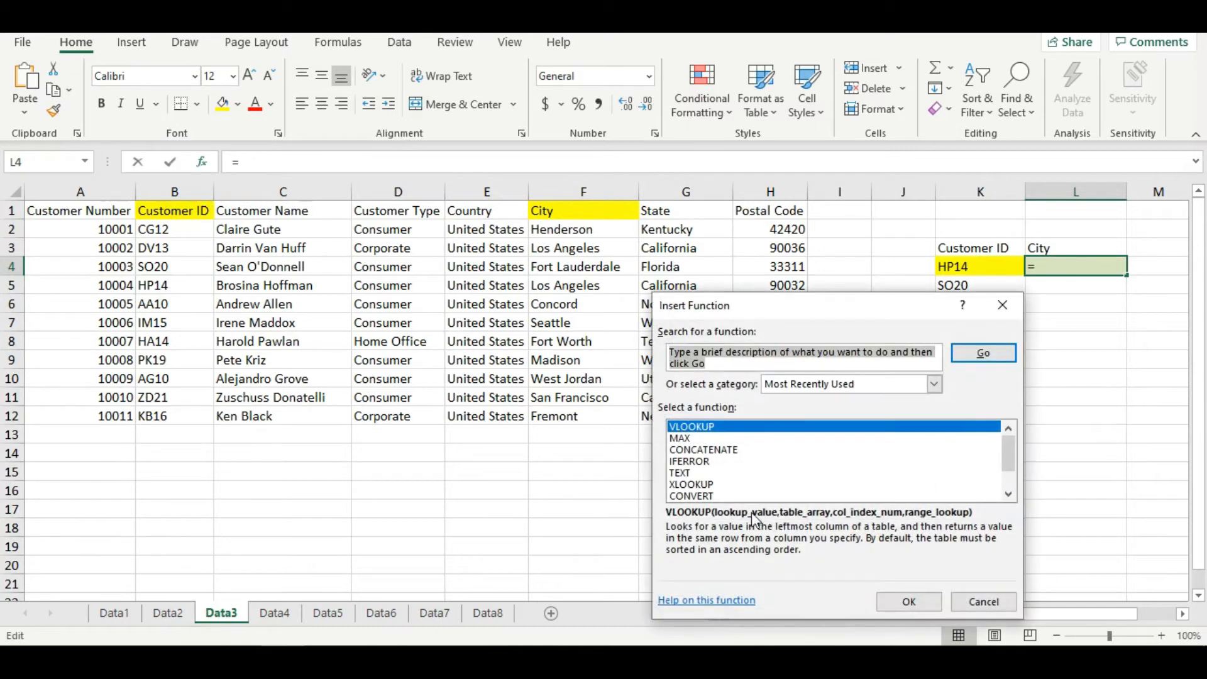
{"action": "left_click", "coordinate": [908, 602]}
{"action": "left_click", "coordinate": [966, 277]}
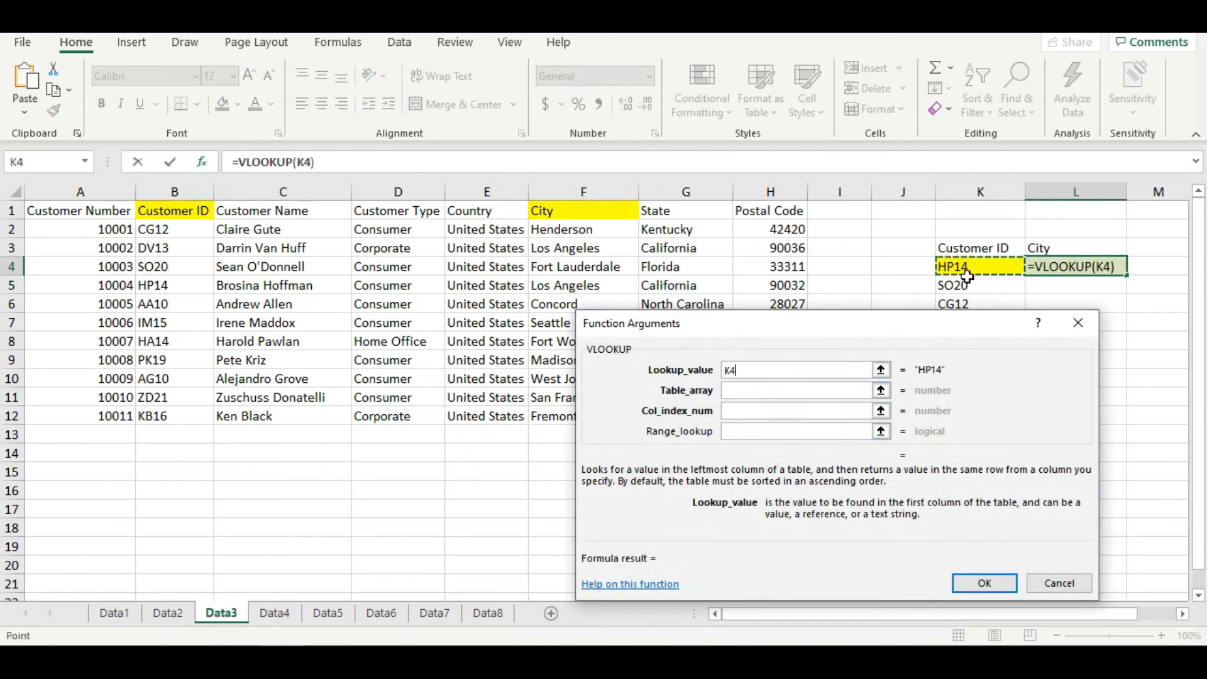
{"action": "left_click", "coordinate": [760, 391]}
{"action": "left_click_drag", "start_coordinate": [96, 217], "coordinate": [614, 427]}
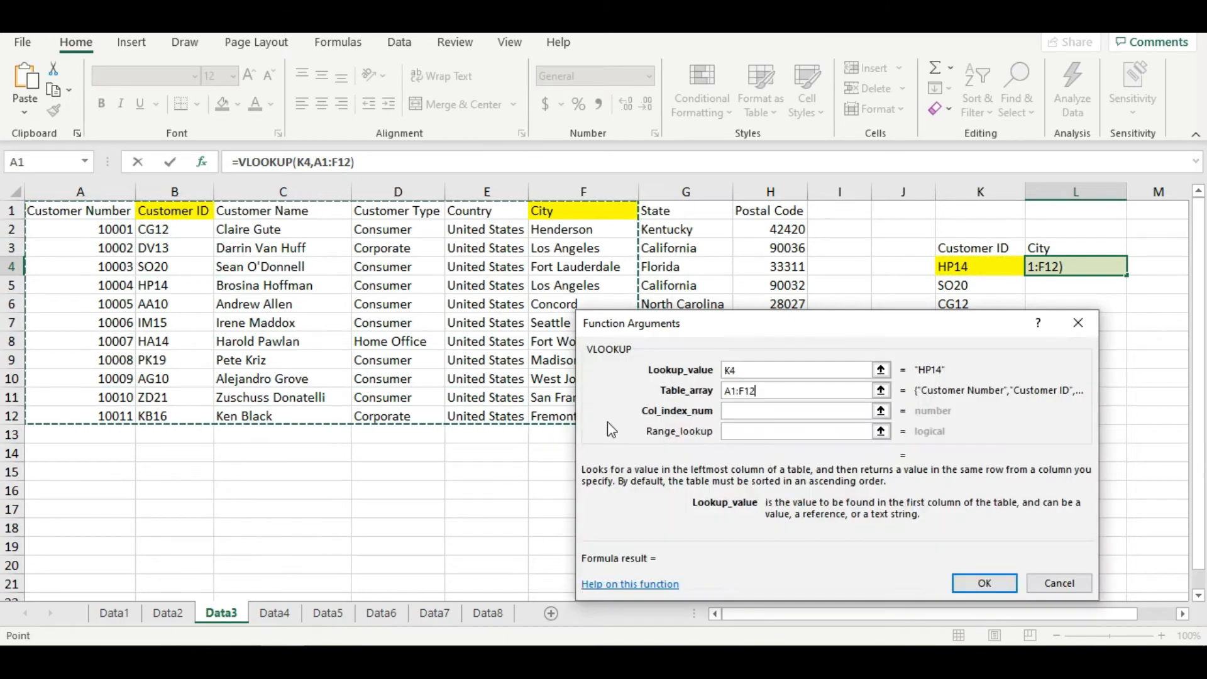
{"action": "left_click", "coordinate": [747, 415]}
{"action": "type", "text": "5"}
{"action": "key", "text": "Tab"}
{"action": "type", "text": "0"}
{"action": "key", "text": "Return"}
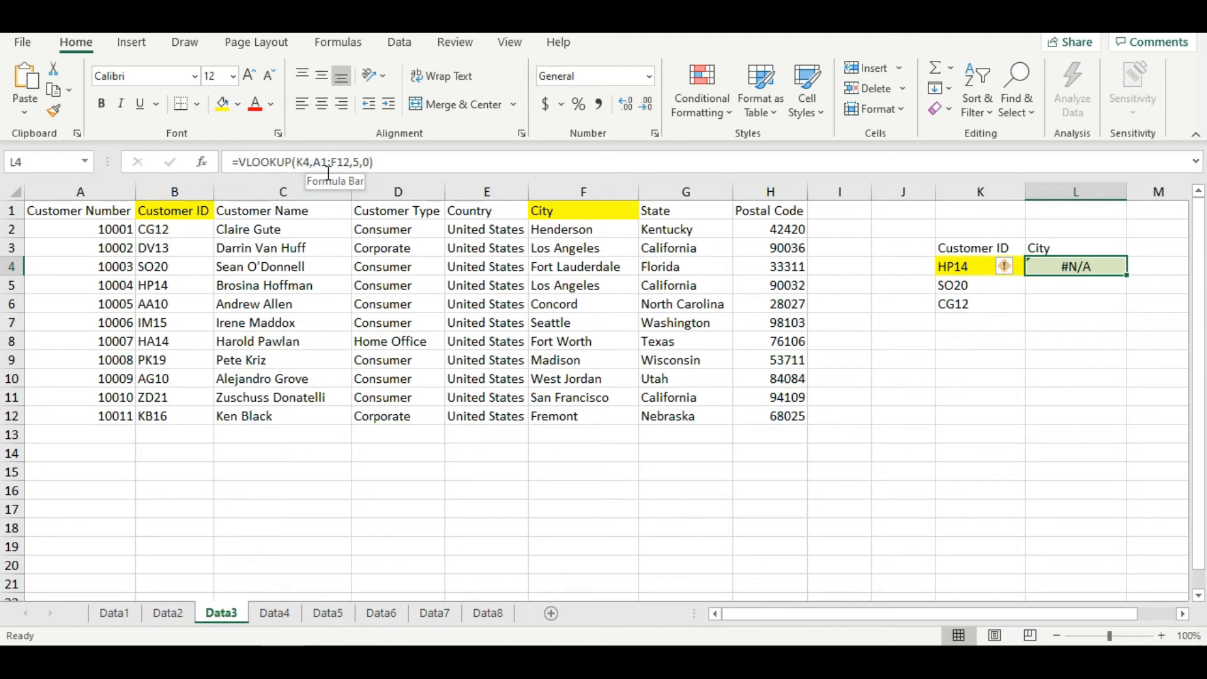
- Colour the text of the table range A1:F12 red and inspect the lookup formula in L4
{"action": "left_click_drag", "start_coordinate": [109, 215], "coordinate": [573, 420]}
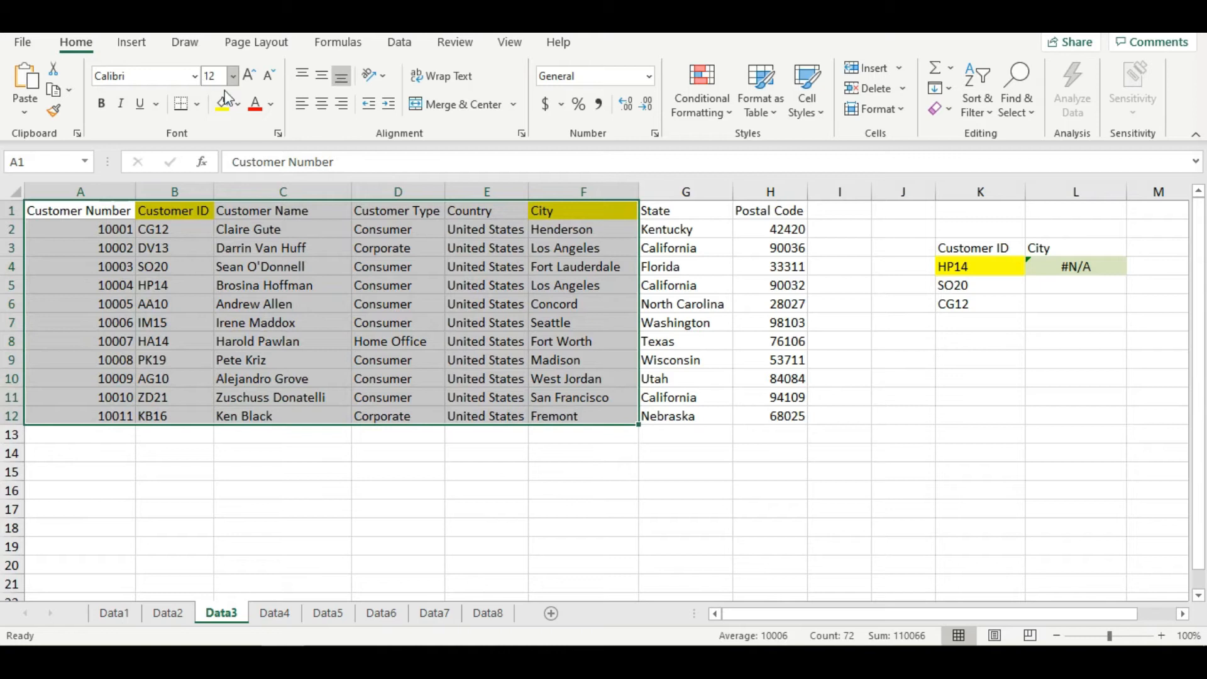
{"action": "left_click", "coordinate": [252, 108]}
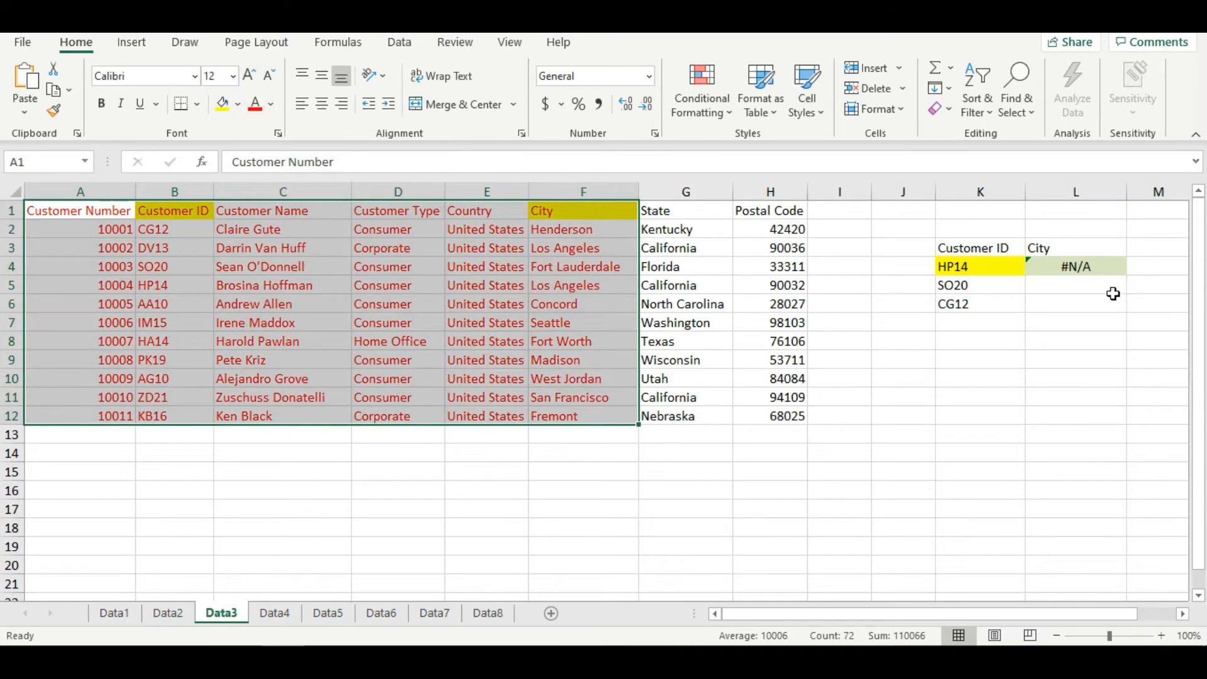
{"action": "left_click", "coordinate": [1093, 272]}
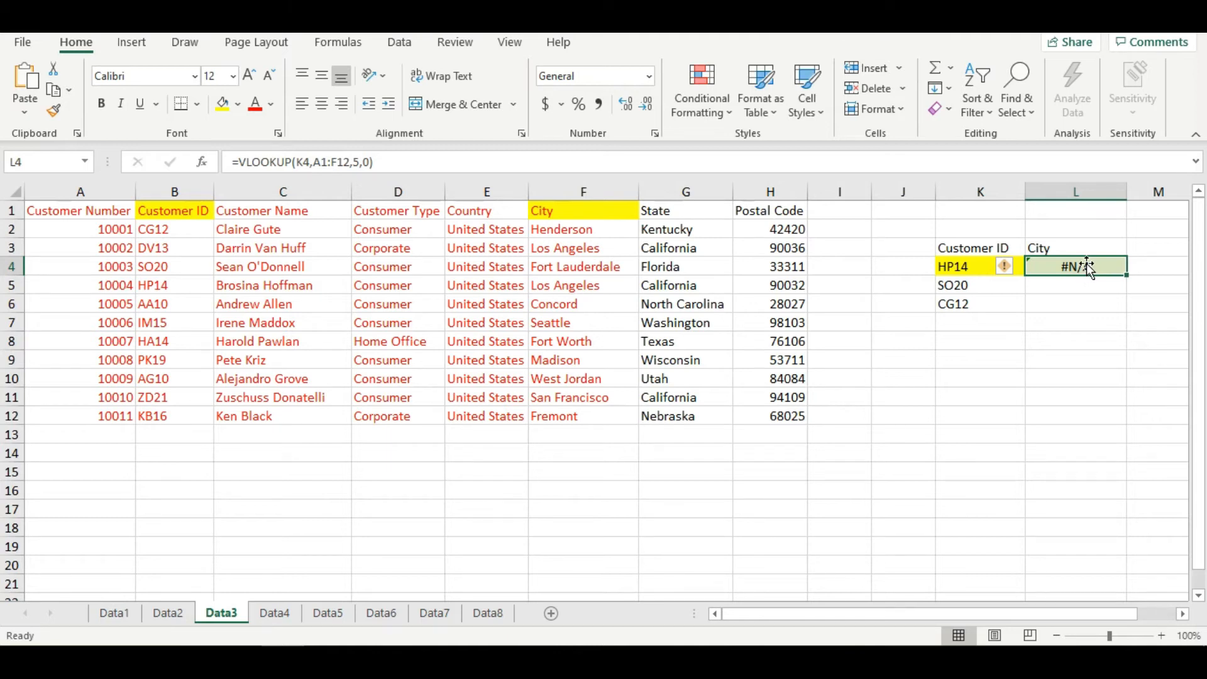
- Compare the lookup ID in K4 with its match in B5 and examine the range B1:F12 starting at Customer ID
{"action": "left_click", "coordinate": [964, 284]}
{"action": "left_click", "coordinate": [958, 270]}
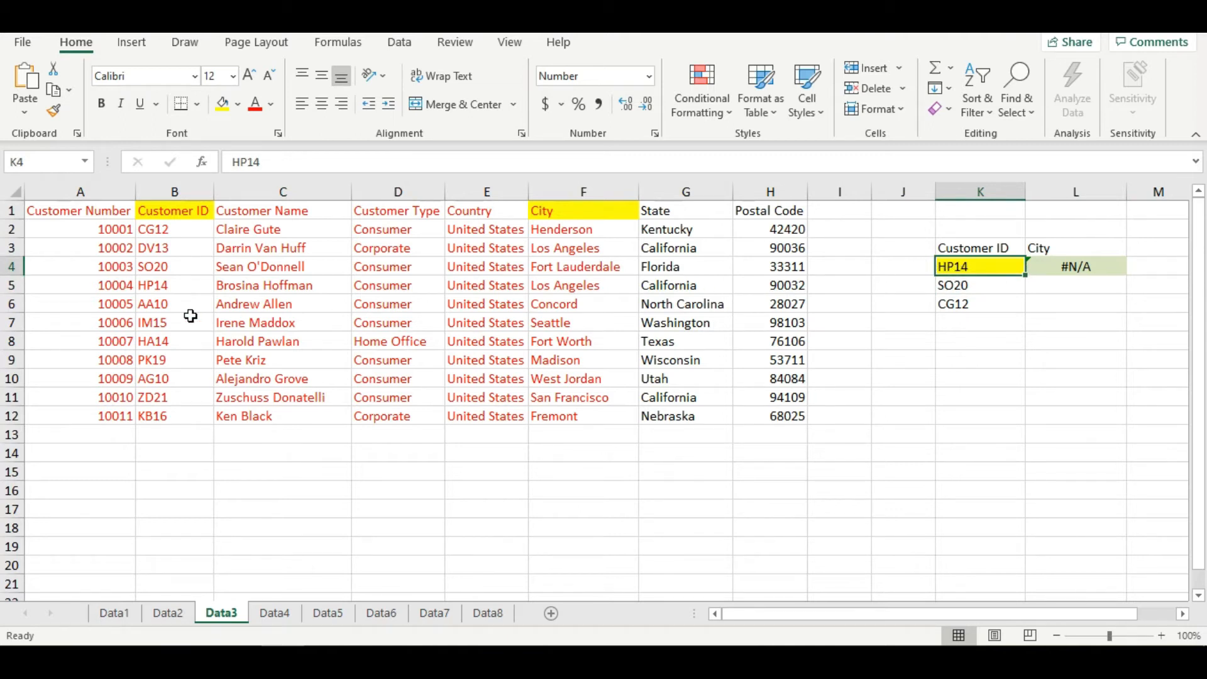
{"action": "left_click", "coordinate": [169, 288]}
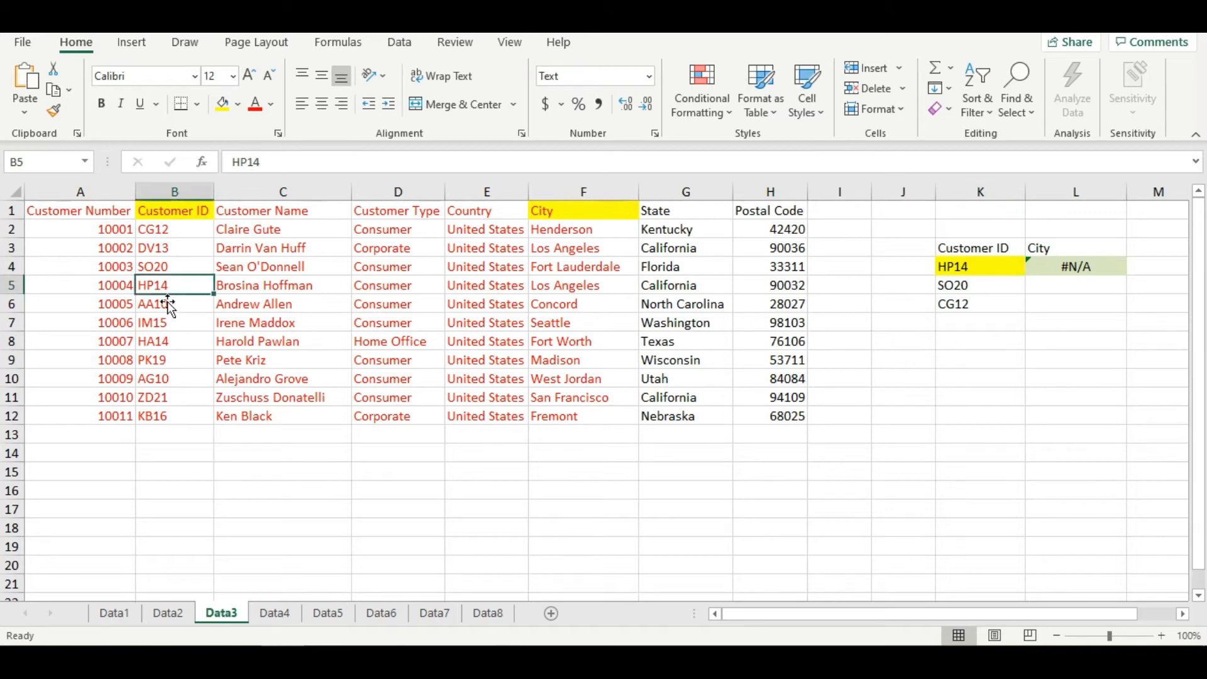
{"action": "left_click", "coordinate": [204, 214]}
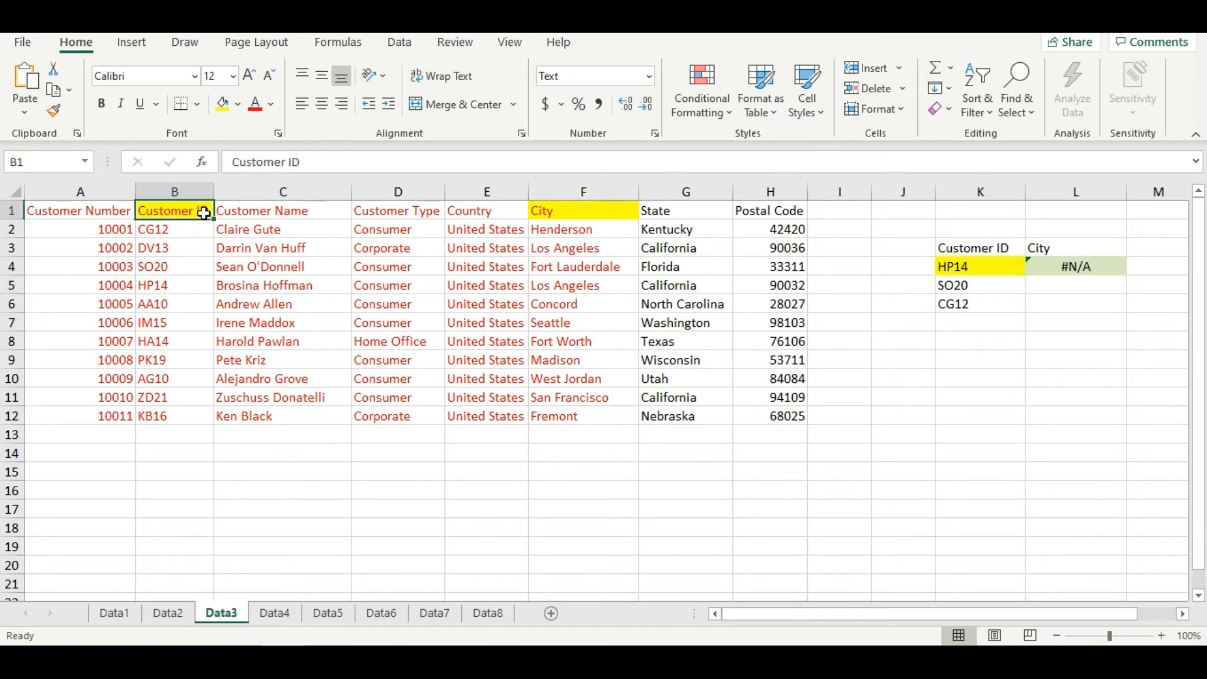
{"action": "left_click_drag", "start_coordinate": [205, 213], "coordinate": [596, 416]}
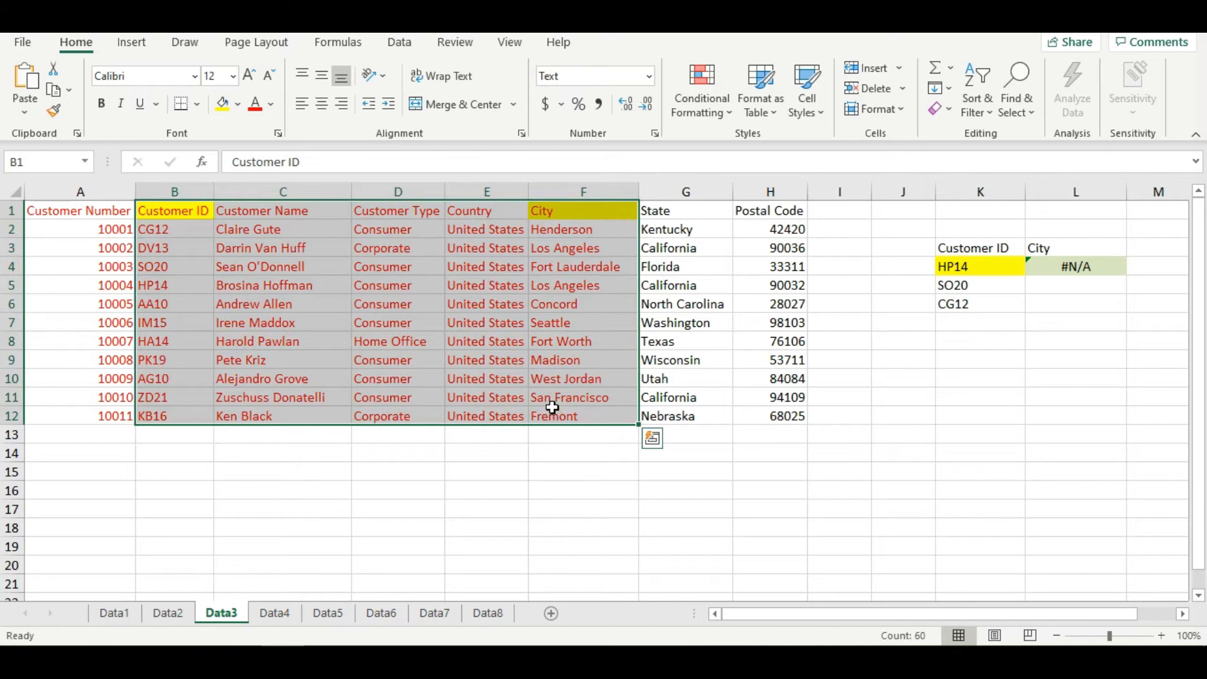
- Replace the customer number in A4 with the customer ID from K4 to test the lookup
{"action": "left_click", "coordinate": [104, 288]}
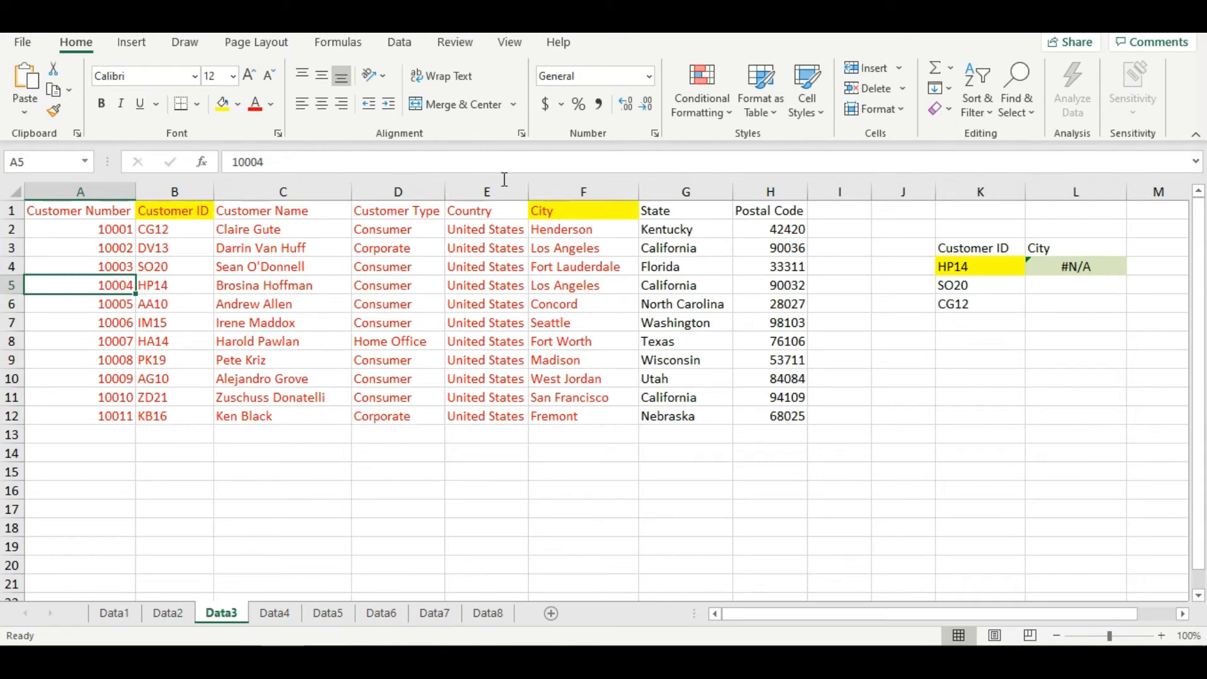
{"action": "key", "text": "Up"}
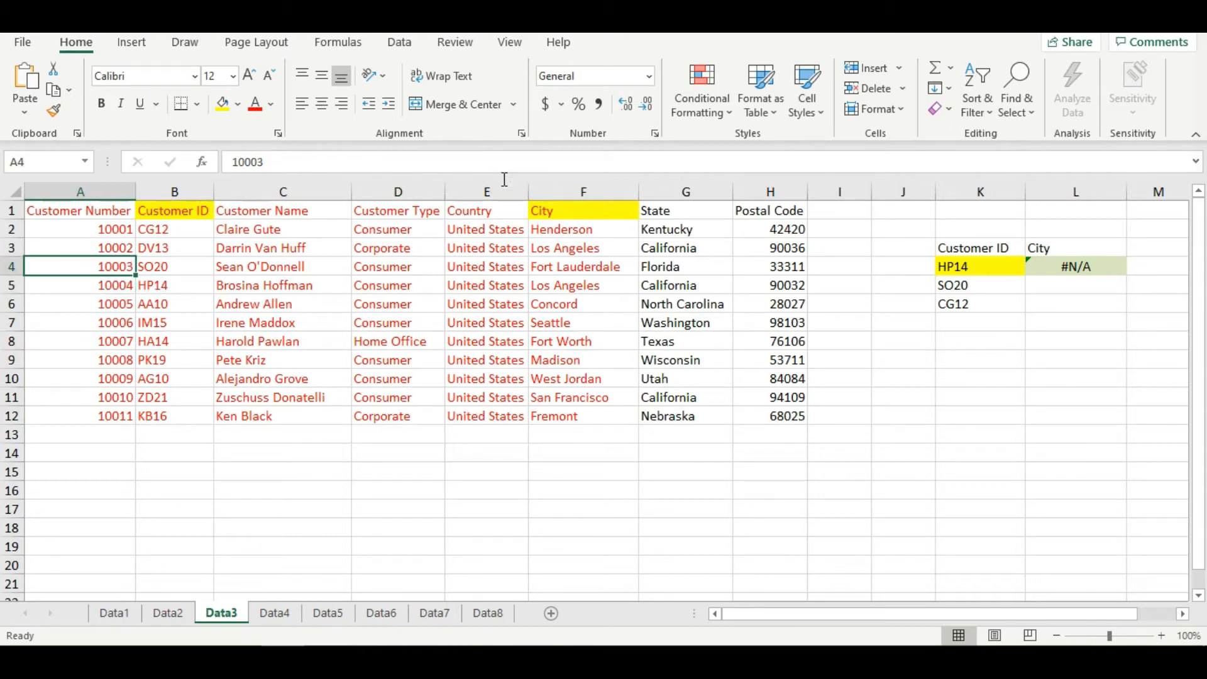
{"action": "type", "text": "HP14"}
{"action": "key", "text": "Return"}
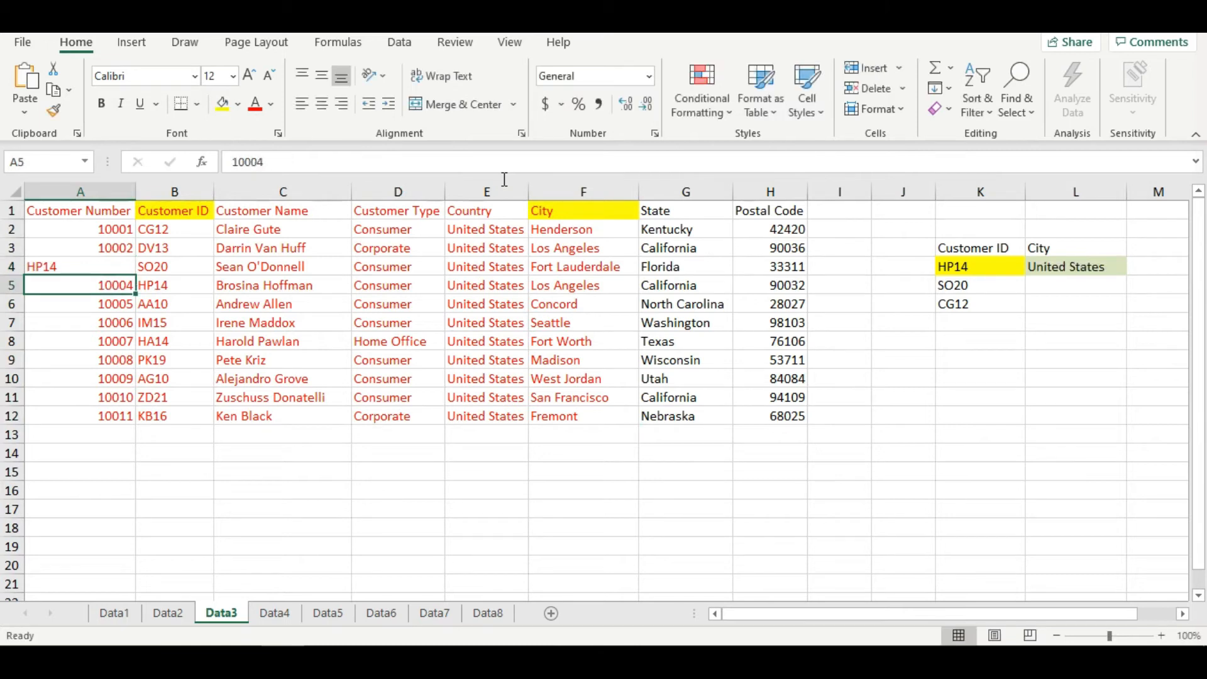
{"action": "left_click", "coordinate": [82, 268]}
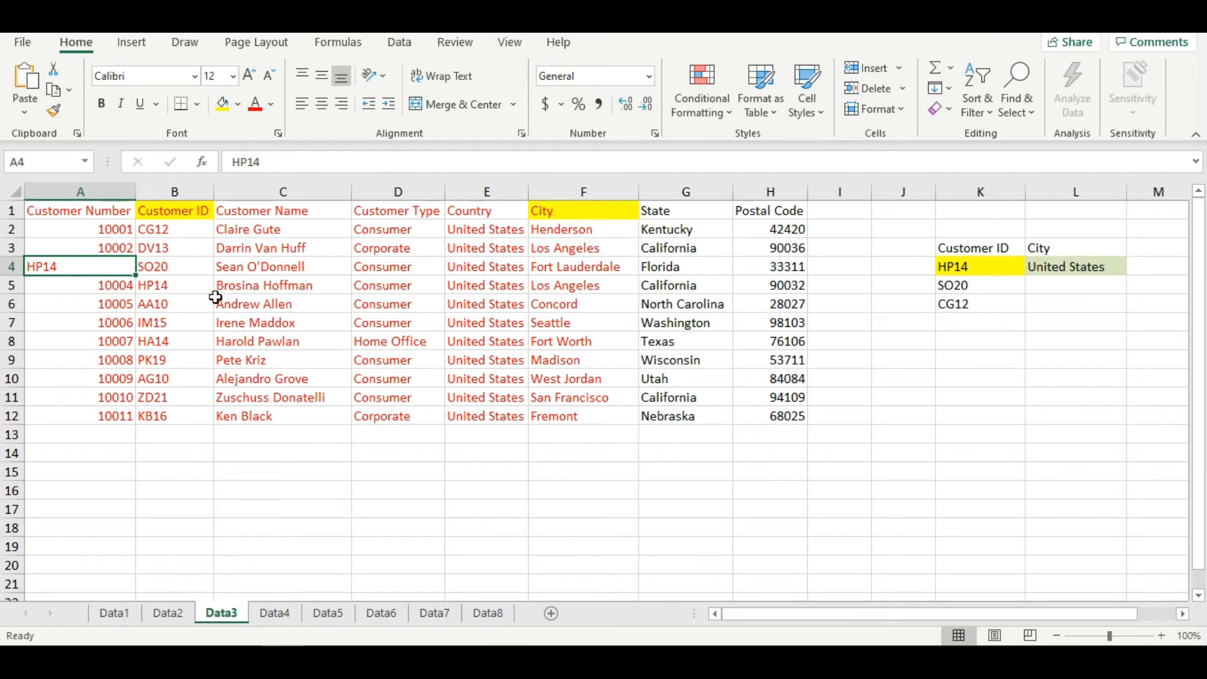
- Examine the Customer Number column A1:A12 and the Customer ID column B1:B12 as the table's first column
{"action": "left_click_drag", "start_coordinate": [116, 218], "coordinate": [95, 415]}
{"action": "right_click", "coordinate": [95, 415]}
{"action": "left_click", "coordinate": [295, 261]}
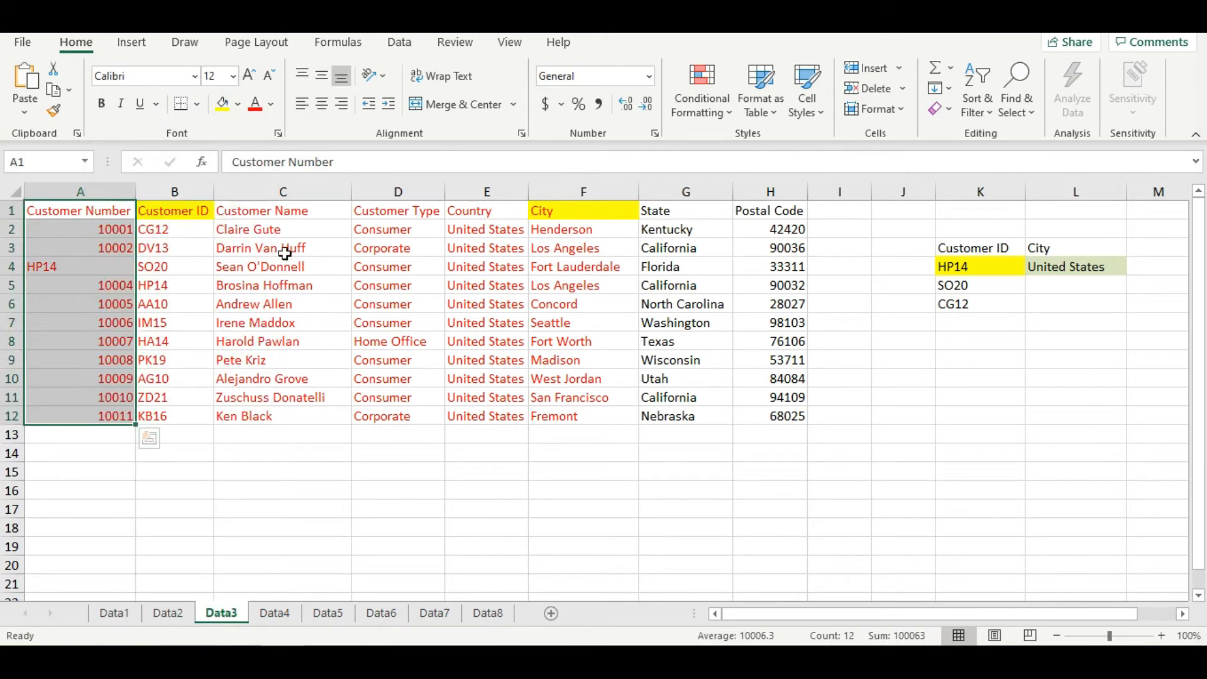
{"action": "left_click_drag", "start_coordinate": [188, 217], "coordinate": [150, 422]}
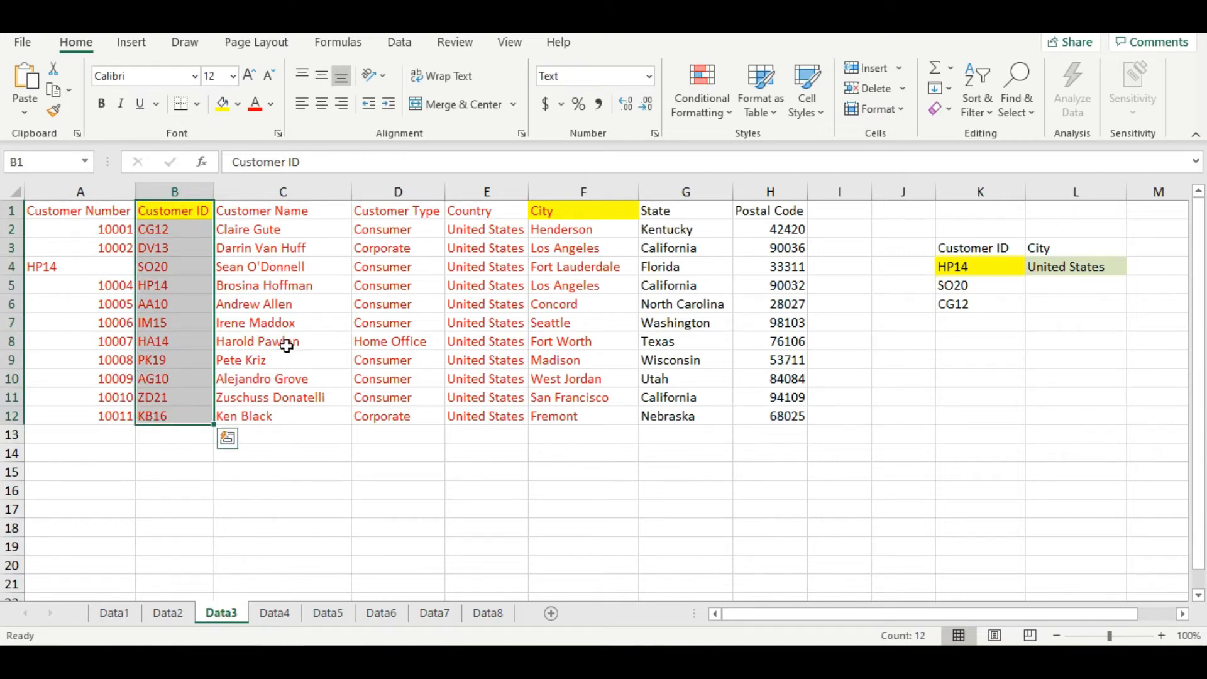
- Change the table array of L4's VLOOKUP to B1:F12
{"action": "left_click", "coordinate": [1080, 266]}
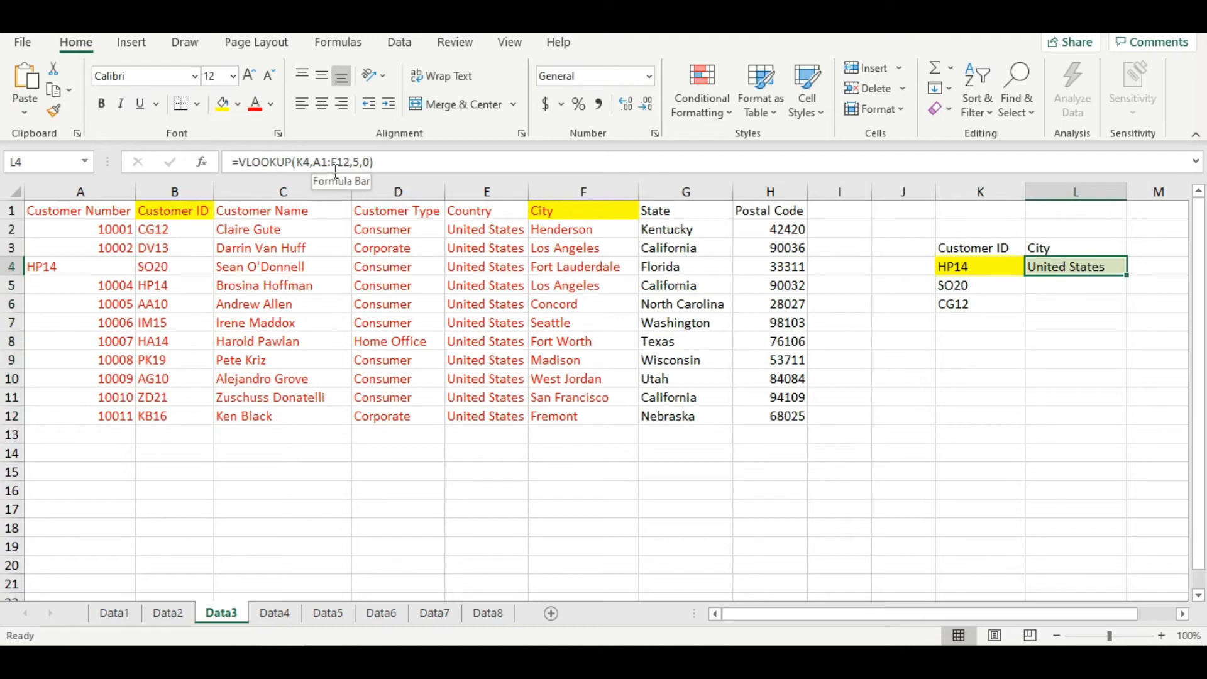
{"action": "left_click", "coordinate": [202, 162]}
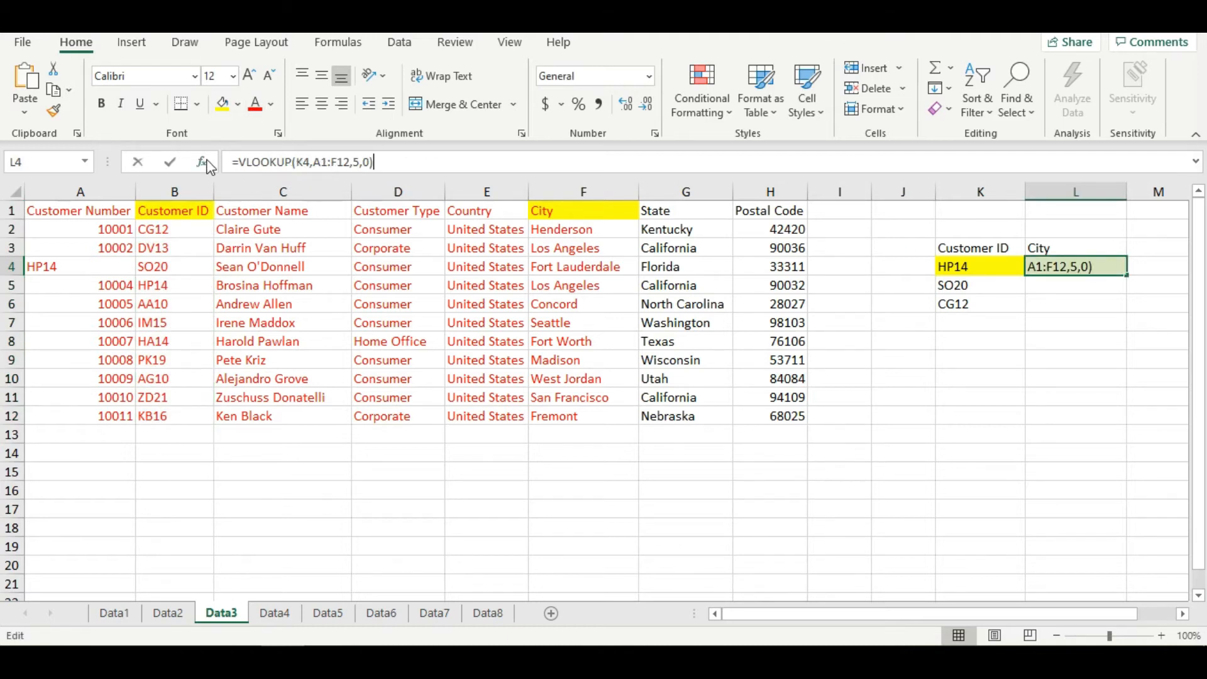
{"action": "key", "text": "Tab"}
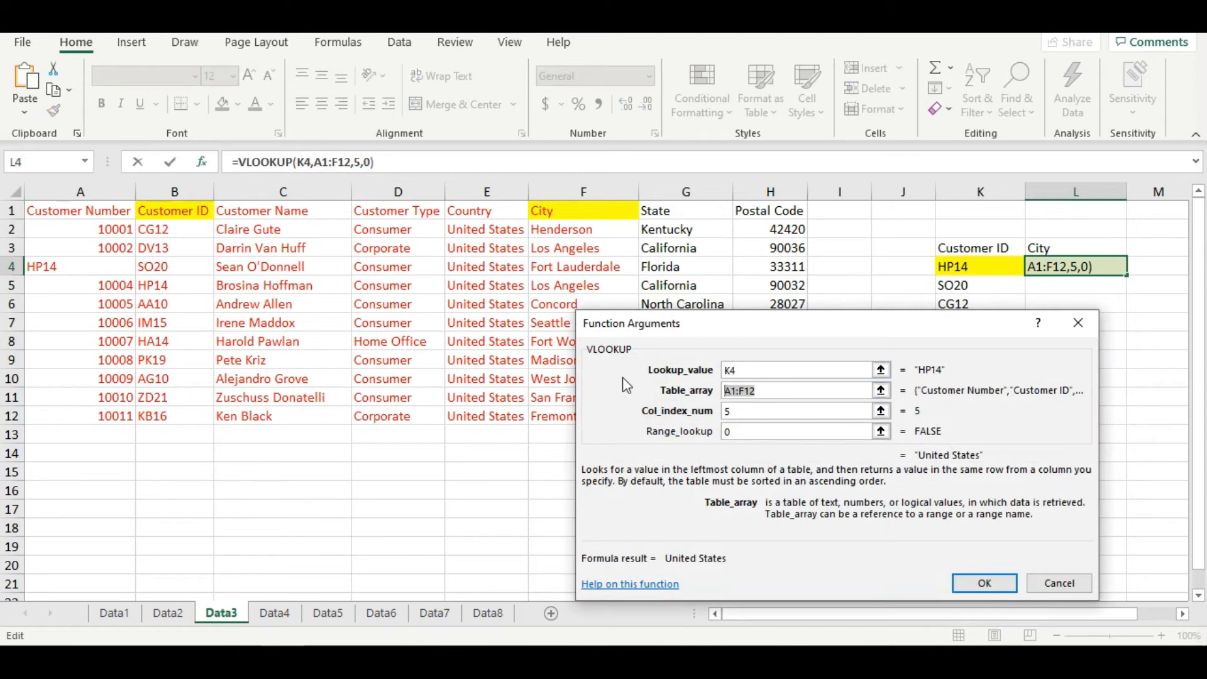
{"action": "key", "text": "BackSpace"}
{"action": "left_click_drag", "start_coordinate": [199, 219], "coordinate": [625, 425]}
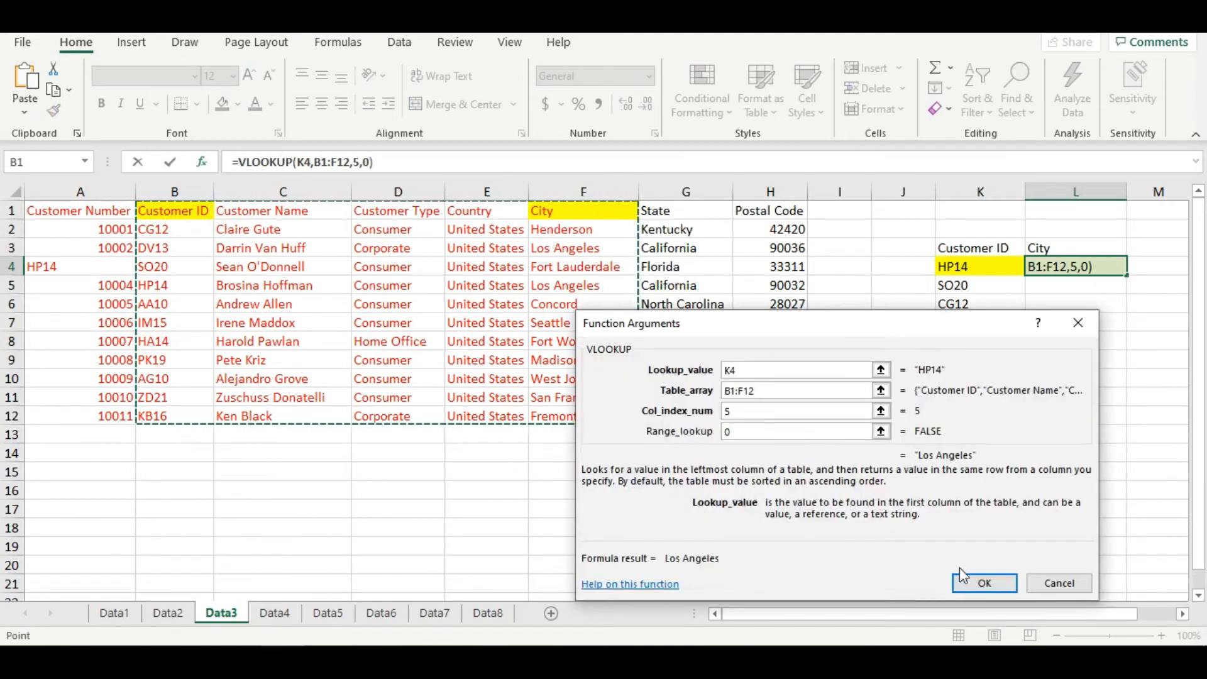
{"action": "left_click", "coordinate": [971, 581]}
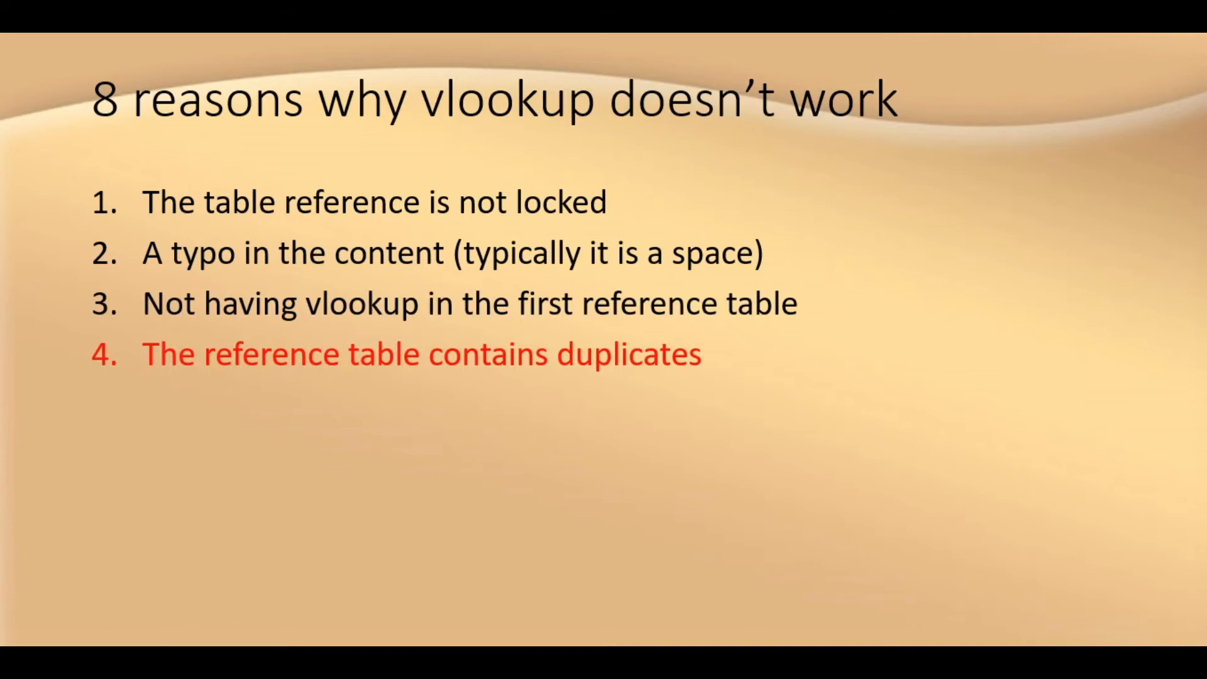
- Lock the table array of L4's VLOOKUP on the Data4 sheet as $A$1:$E$12 and fill the formula down to L6
{"action": "key", "text": "Escape"}
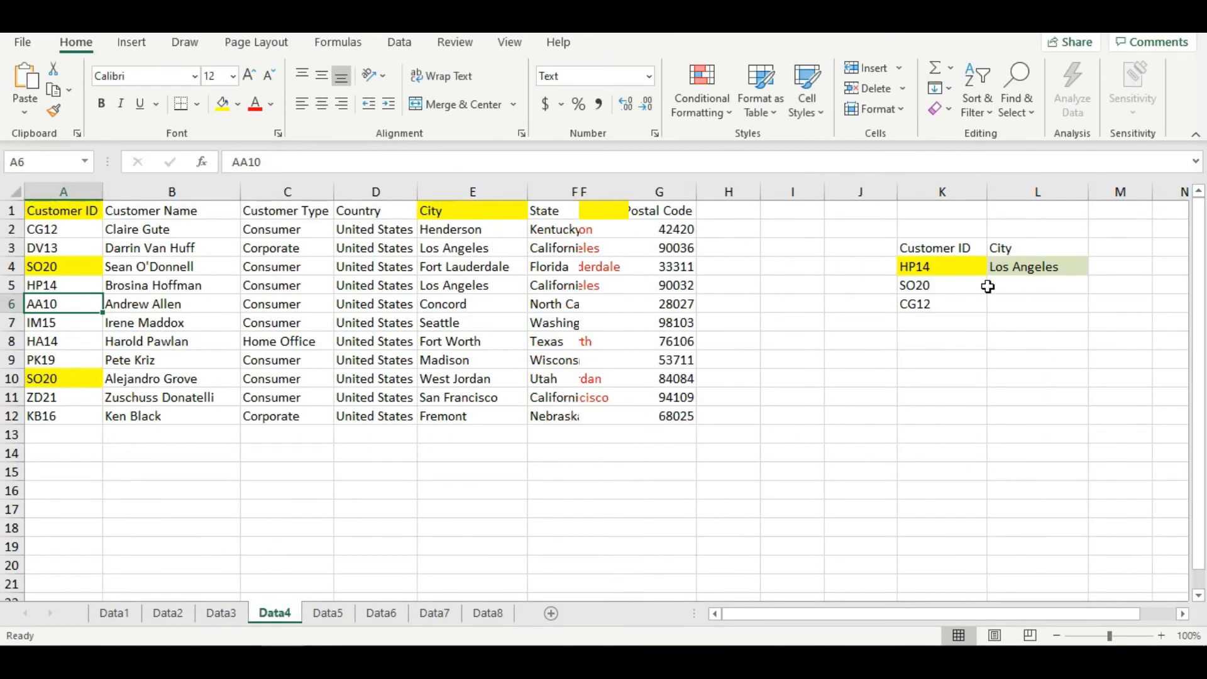
{"action": "left_click", "coordinate": [1026, 267]}
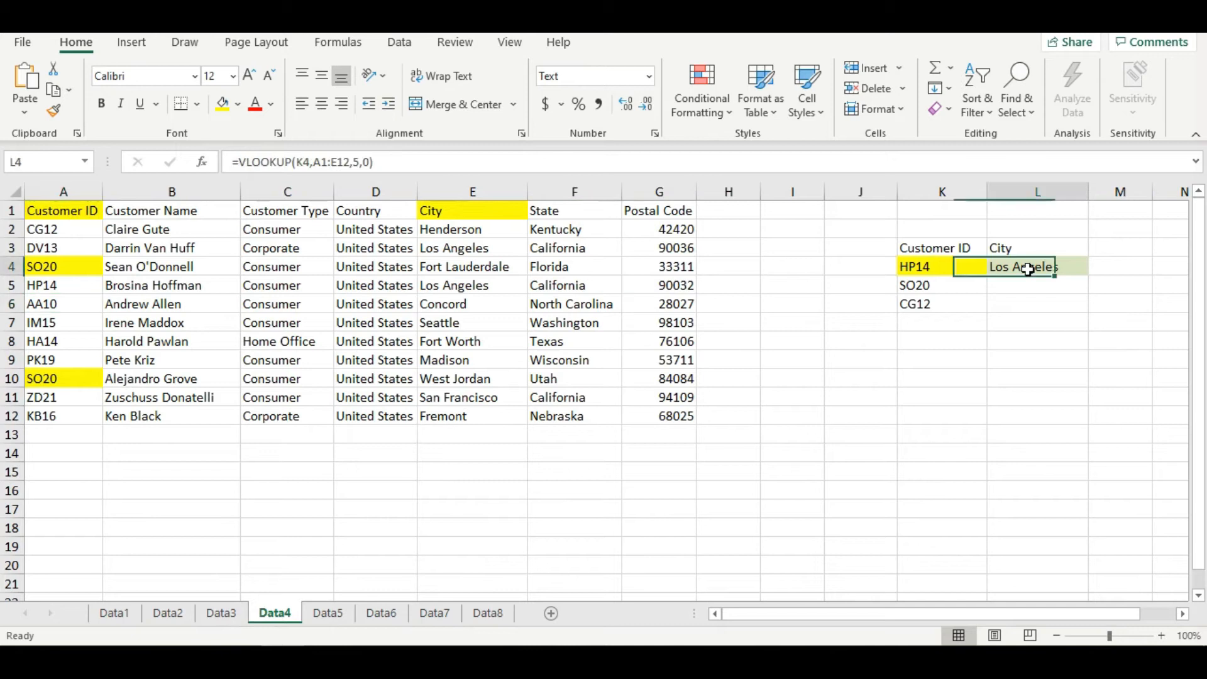
{"action": "left_click", "coordinate": [331, 165]}
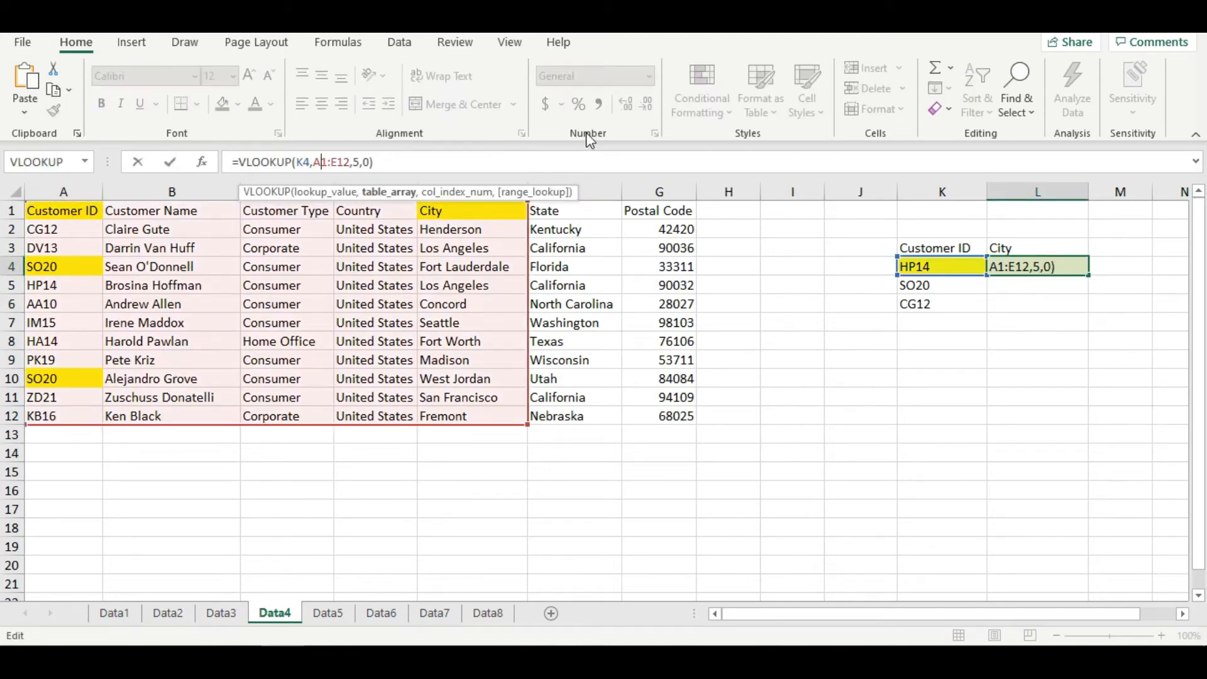
{"action": "key", "text": "F4"}
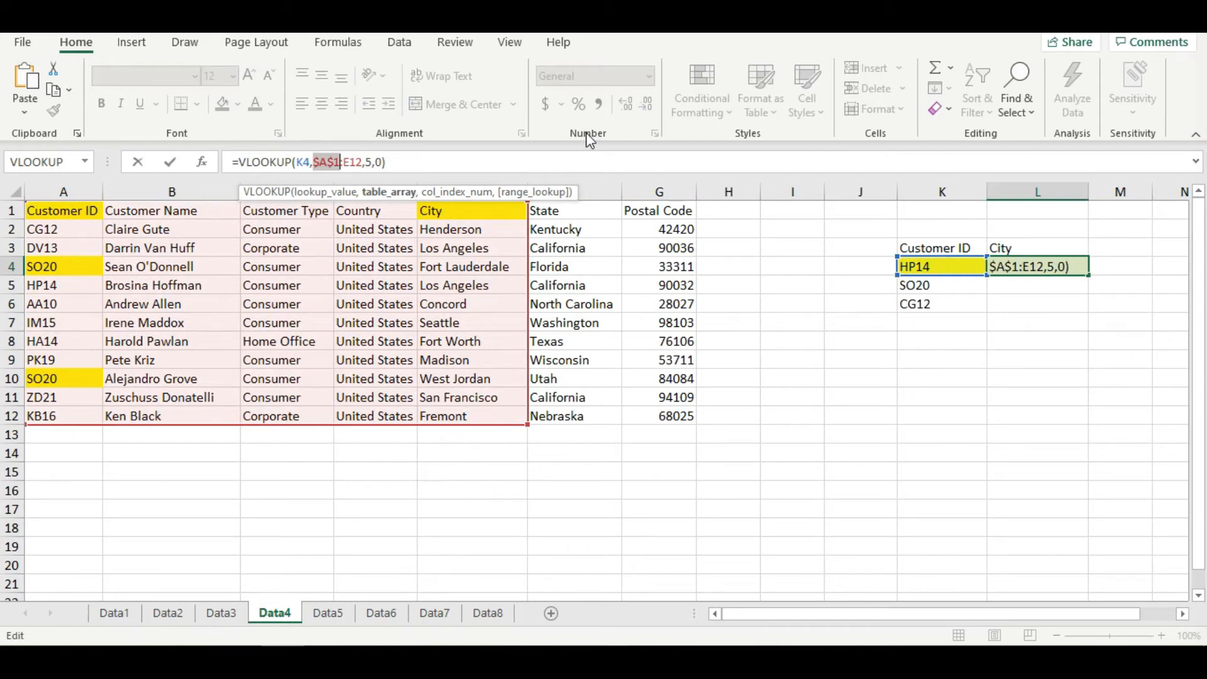
{"action": "key", "text": "Right"}
{"action": "key", "text": "Right"}
{"action": "key", "text": "F4"}
{"action": "key", "text": "Return"}
{"action": "key", "text": "Up"}
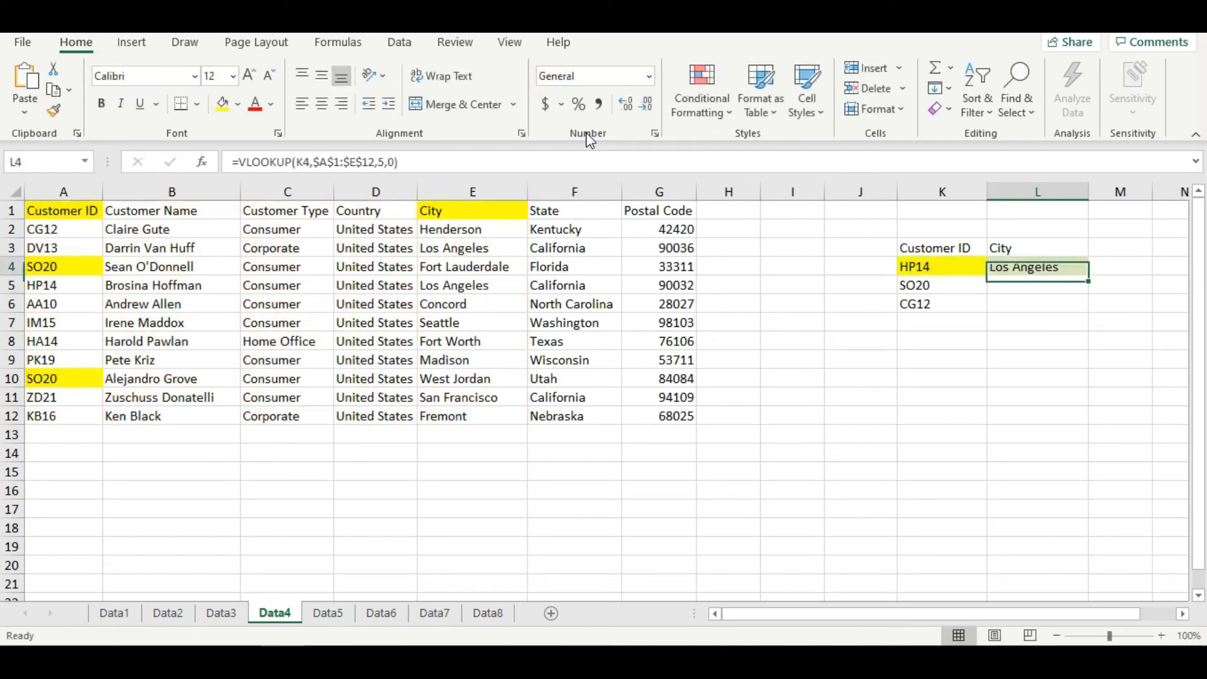
{"action": "left_click_drag", "start_coordinate": [1092, 282], "coordinate": [1087, 311]}
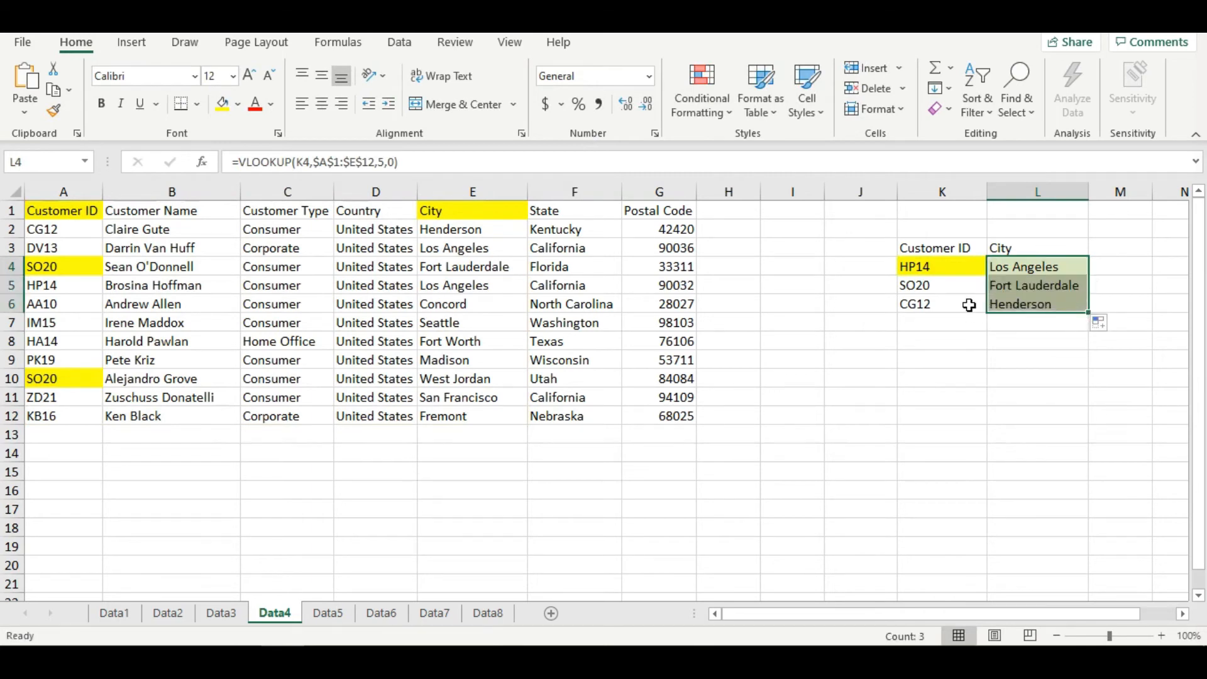
- Locate the two SO20 entries in A4 and A10 and colour their cities in E4 and E10 red
{"action": "left_click", "coordinate": [958, 288]}
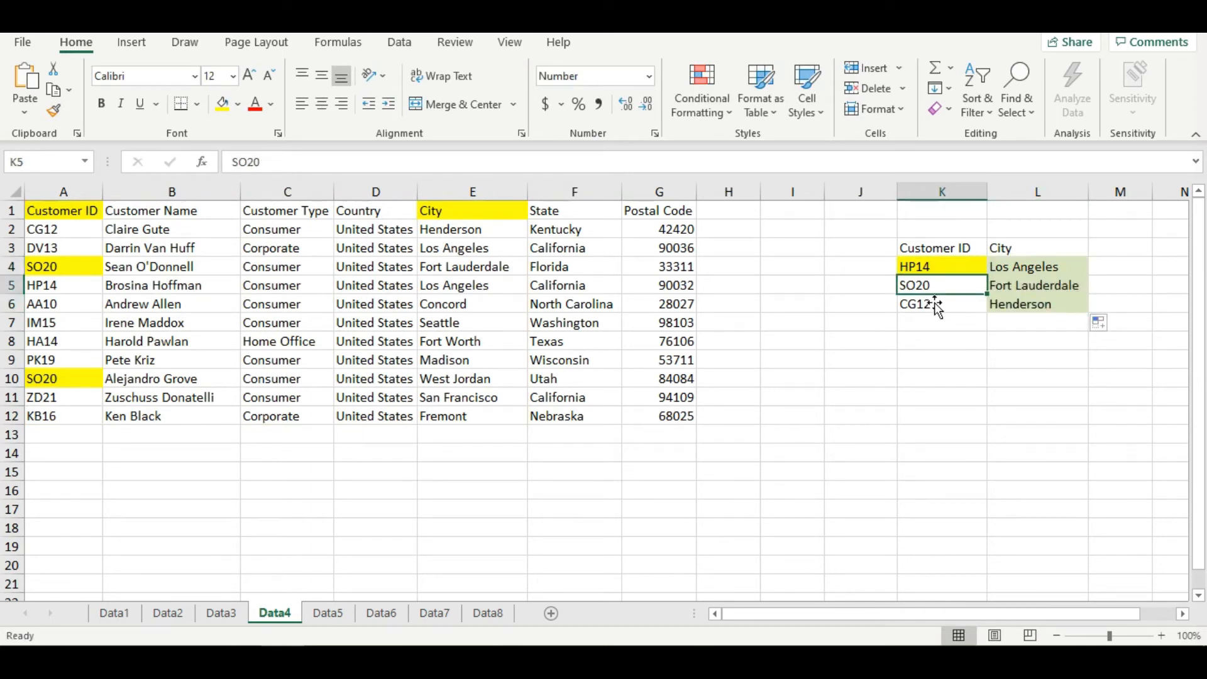
{"action": "left_click", "coordinate": [60, 273]}
{"action": "left_click", "coordinate": [75, 381]}
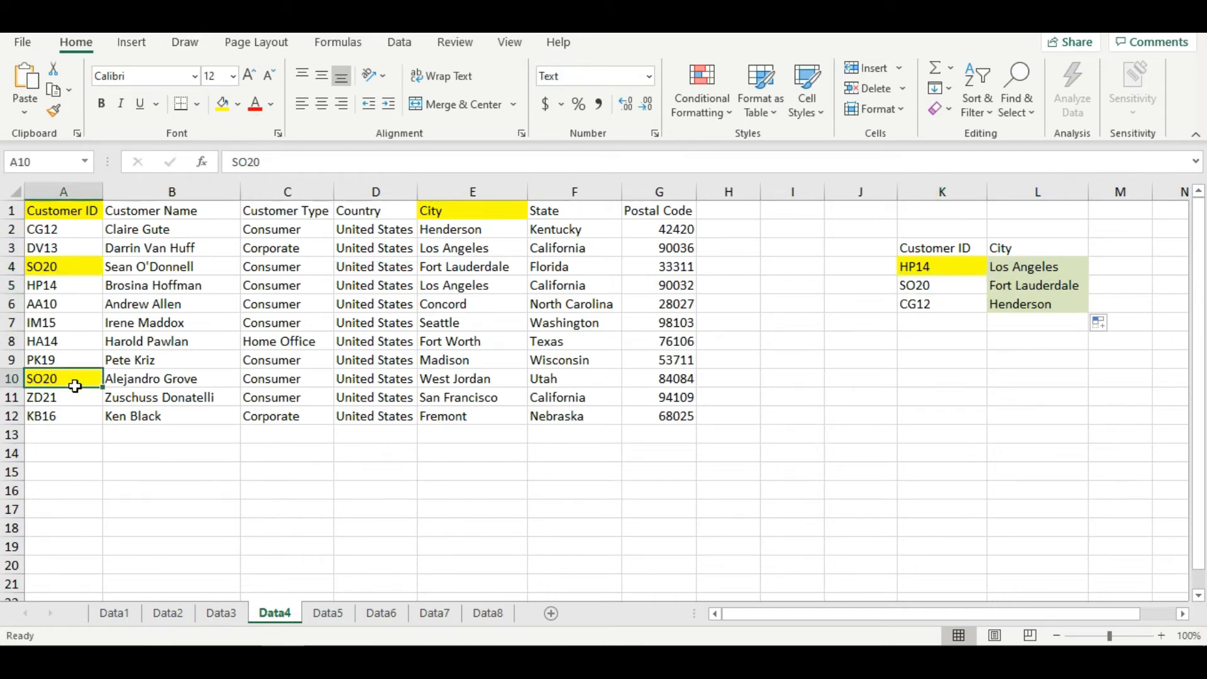
{"action": "left_click", "coordinate": [474, 274]}
{"action": "left_click", "coordinate": [455, 377], "text": "ctrl"}
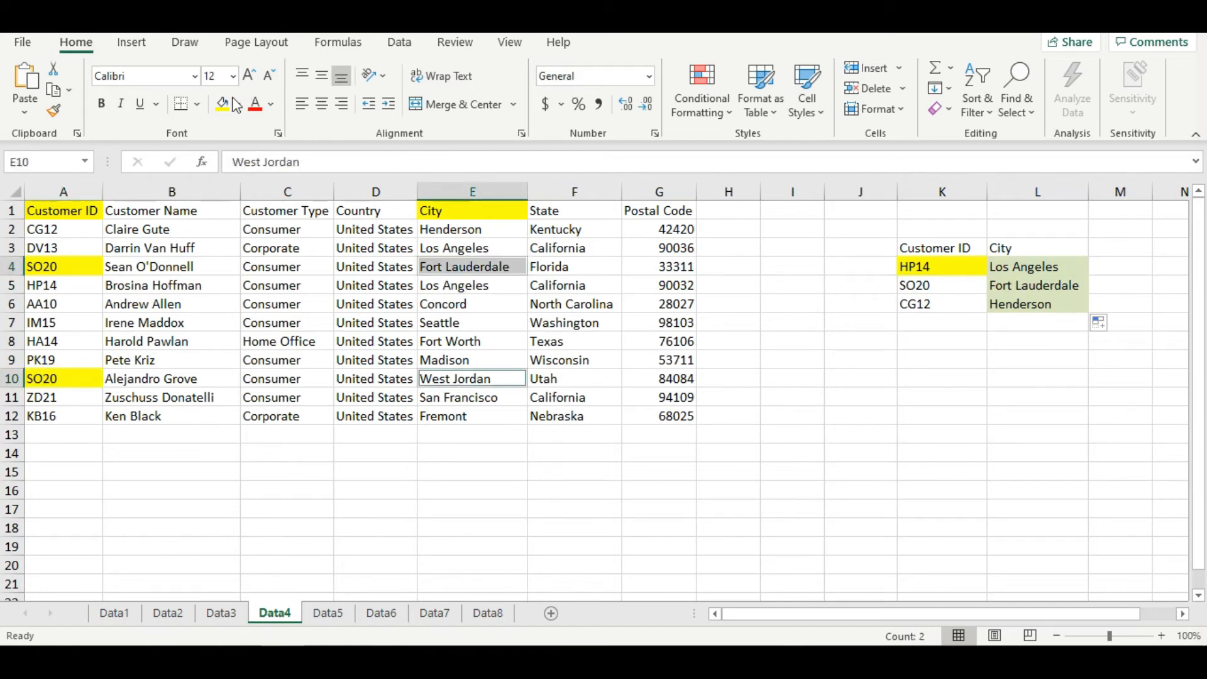
{"action": "left_click", "coordinate": [257, 108]}
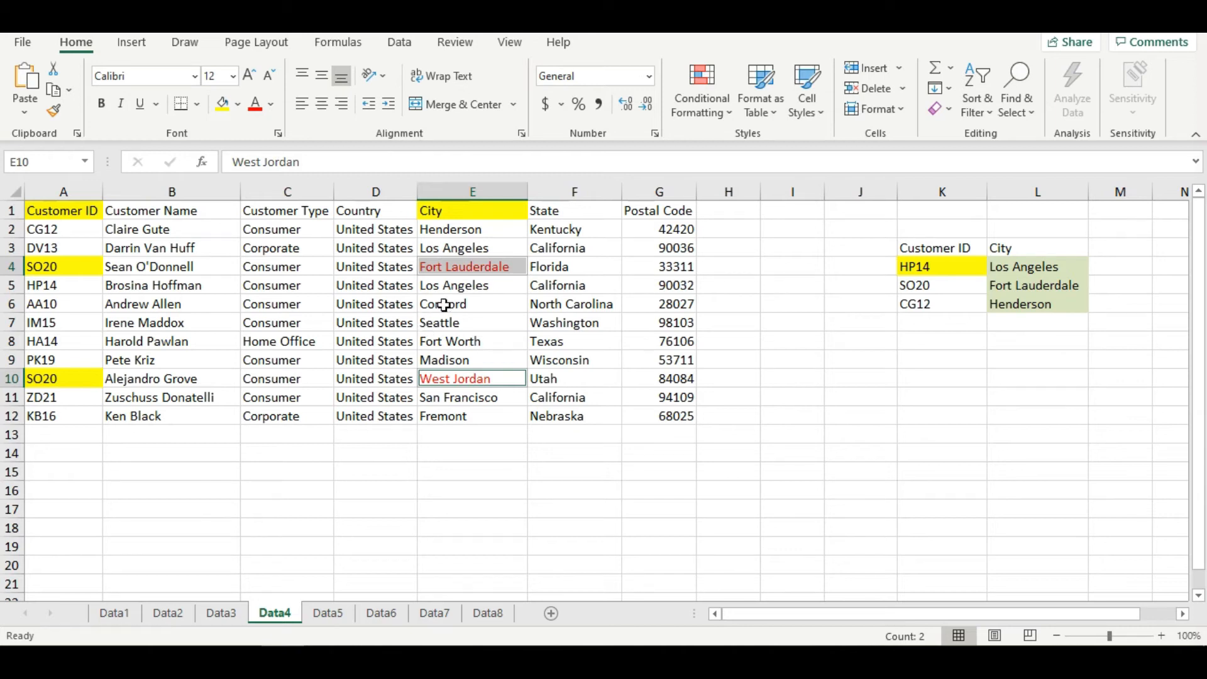
- Compare the duplicate SO20 IDs in A4 and A10 with the city in E4 of the first match
{"action": "left_click", "coordinate": [484, 273]}
{"action": "left_click", "coordinate": [80, 267]}
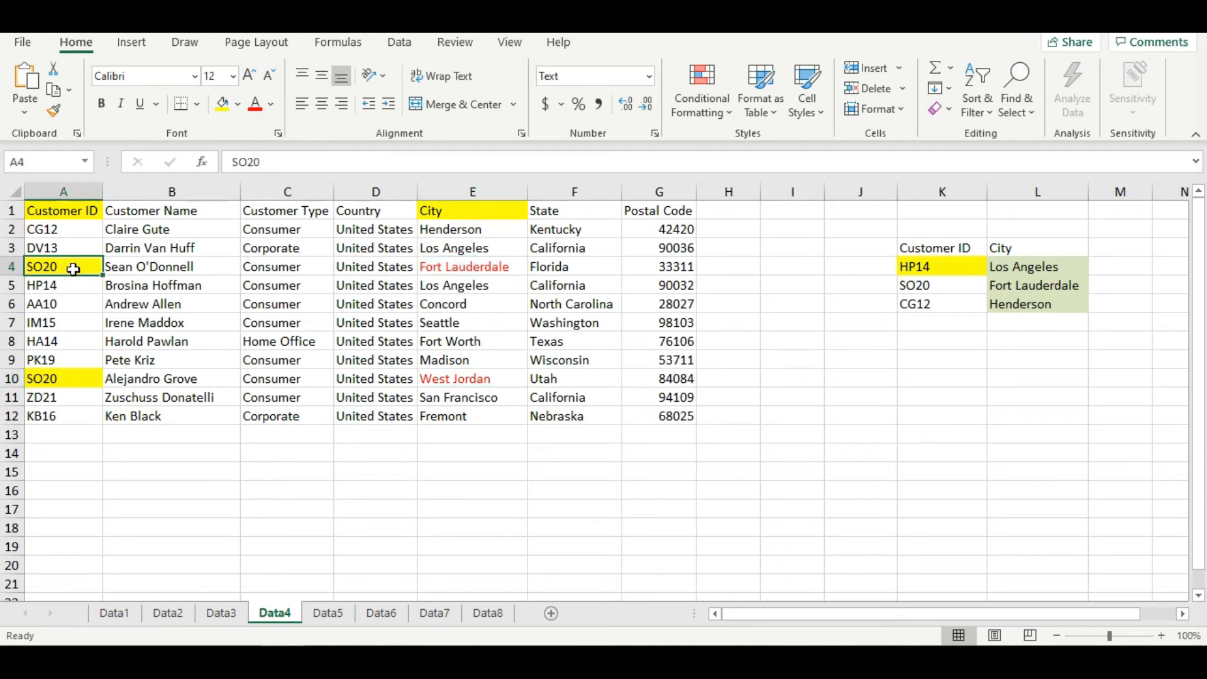
{"action": "left_click", "coordinate": [74, 380]}
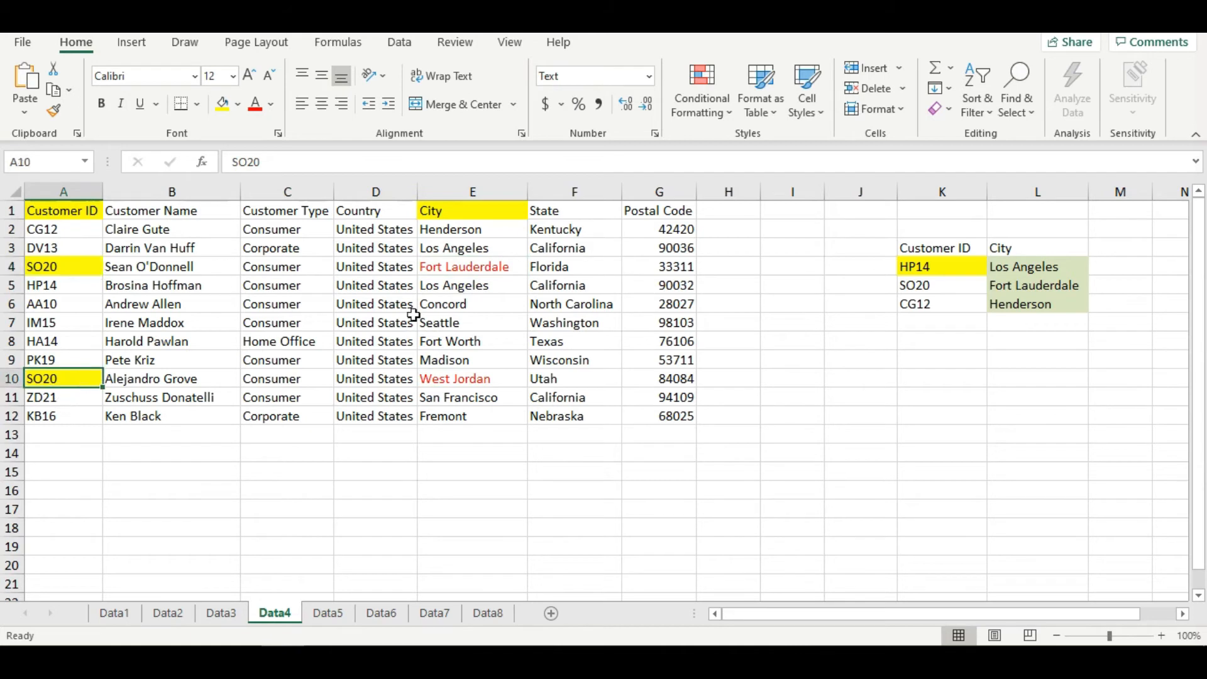
{"action": "left_click", "coordinate": [490, 273]}
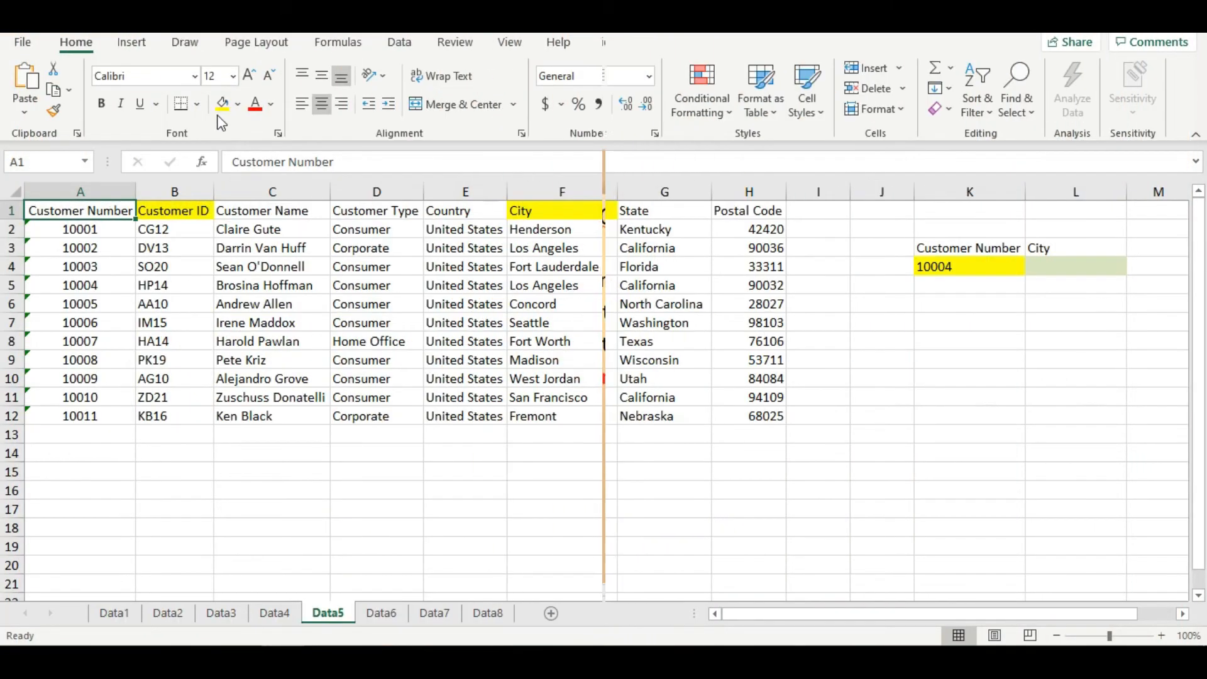
- Remove the yellow highlight from the Customer ID header in B1 of Data5 by copying B3's plain format onto it
{"action": "left_click", "coordinate": [223, 105]}
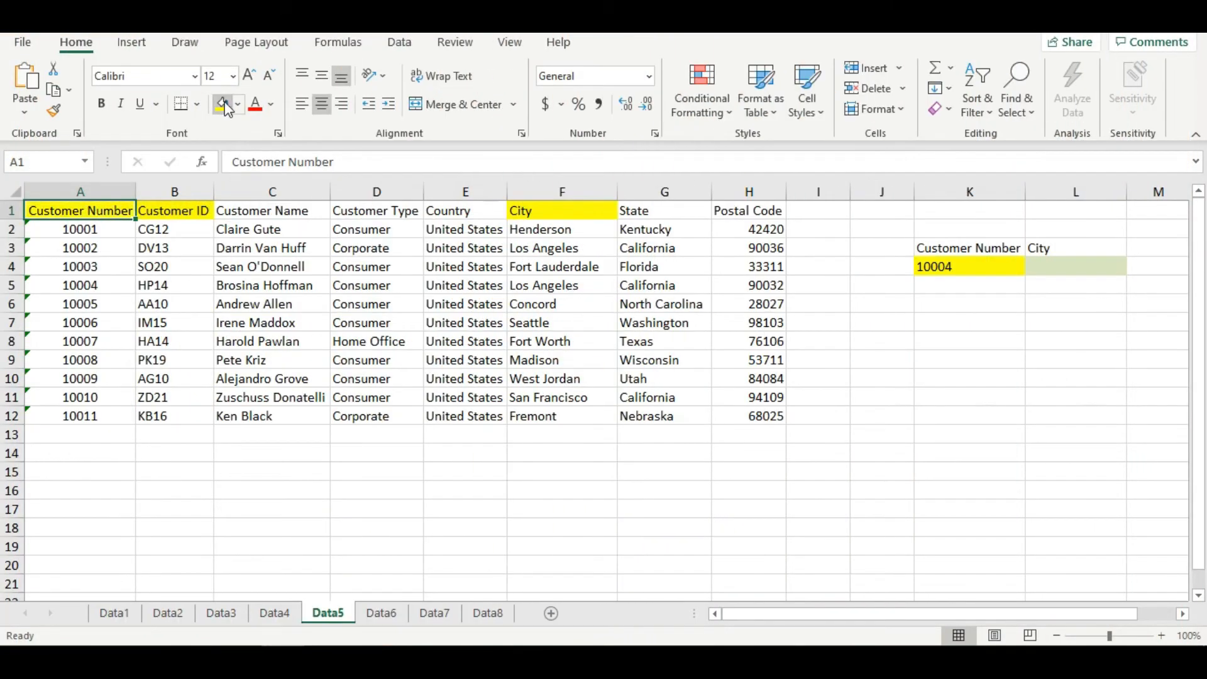
{"action": "left_click", "coordinate": [156, 249]}
{"action": "left_click", "coordinate": [56, 111]}
{"action": "left_click", "coordinate": [165, 210]}
- Build a VLOOKUP in L4 with K4 as lookup value and the locked table array $A$1:$F$12
{"action": "left_click", "coordinate": [959, 268]}
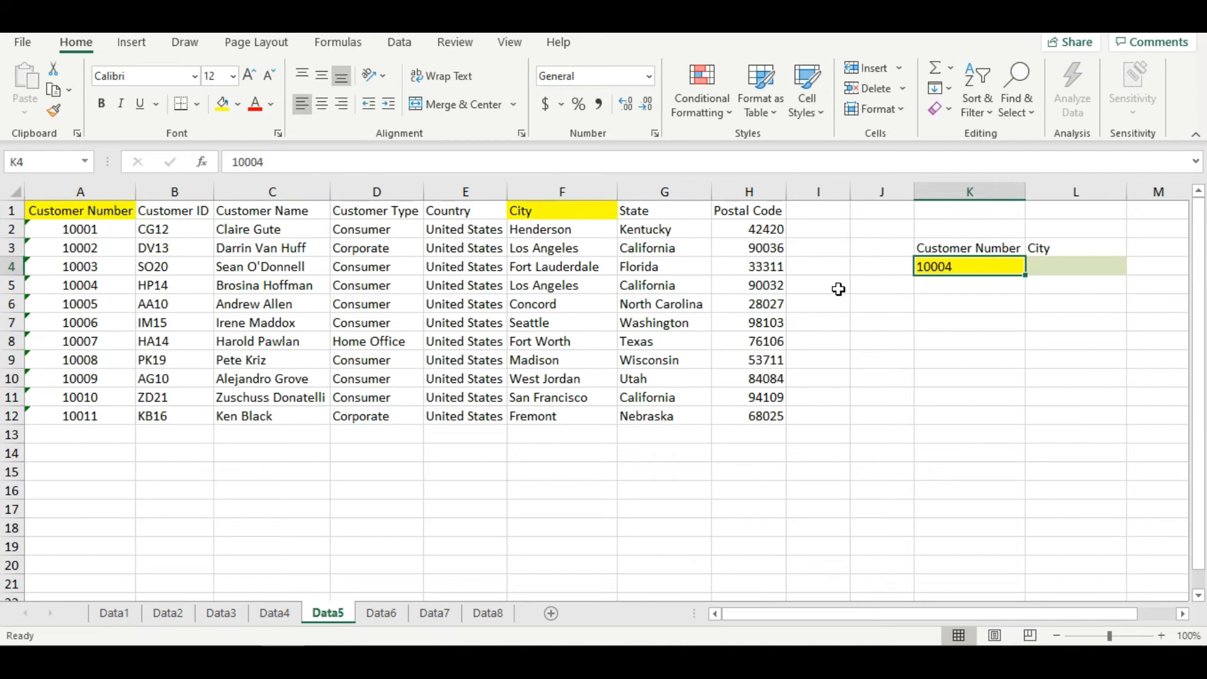
{"action": "left_click", "coordinate": [1055, 267]}
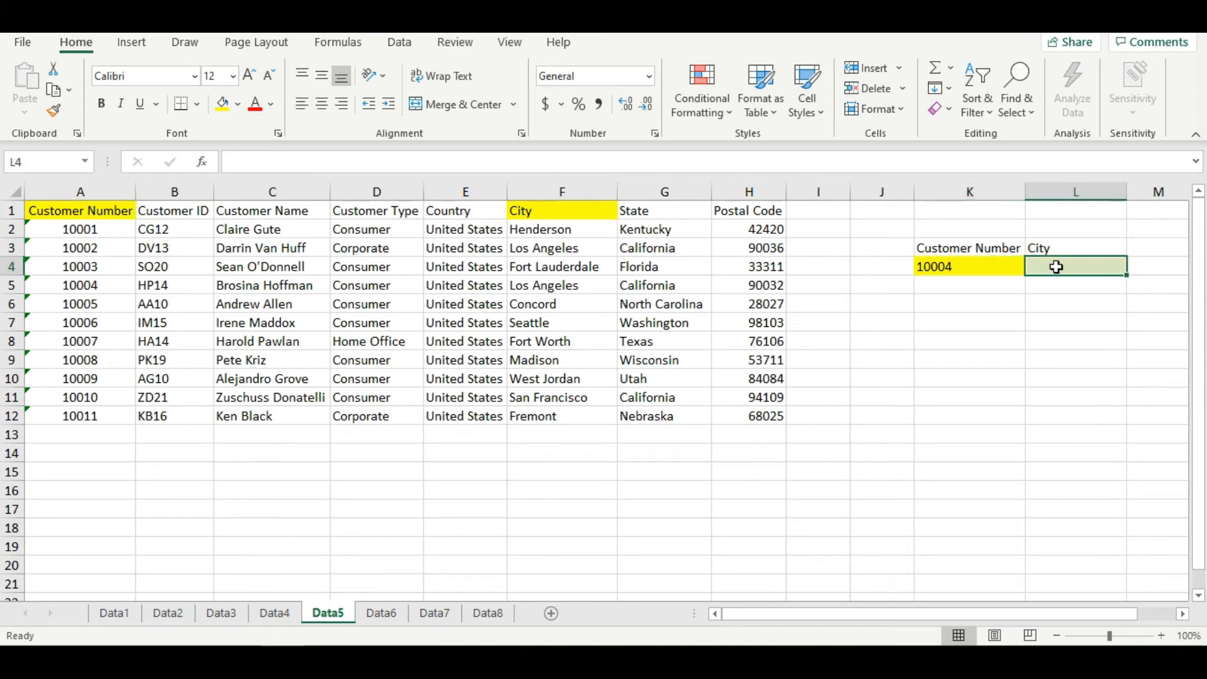
{"action": "left_click", "coordinate": [203, 163]}
{"action": "left_click", "coordinate": [908, 600]}
{"action": "left_click", "coordinate": [949, 266]}
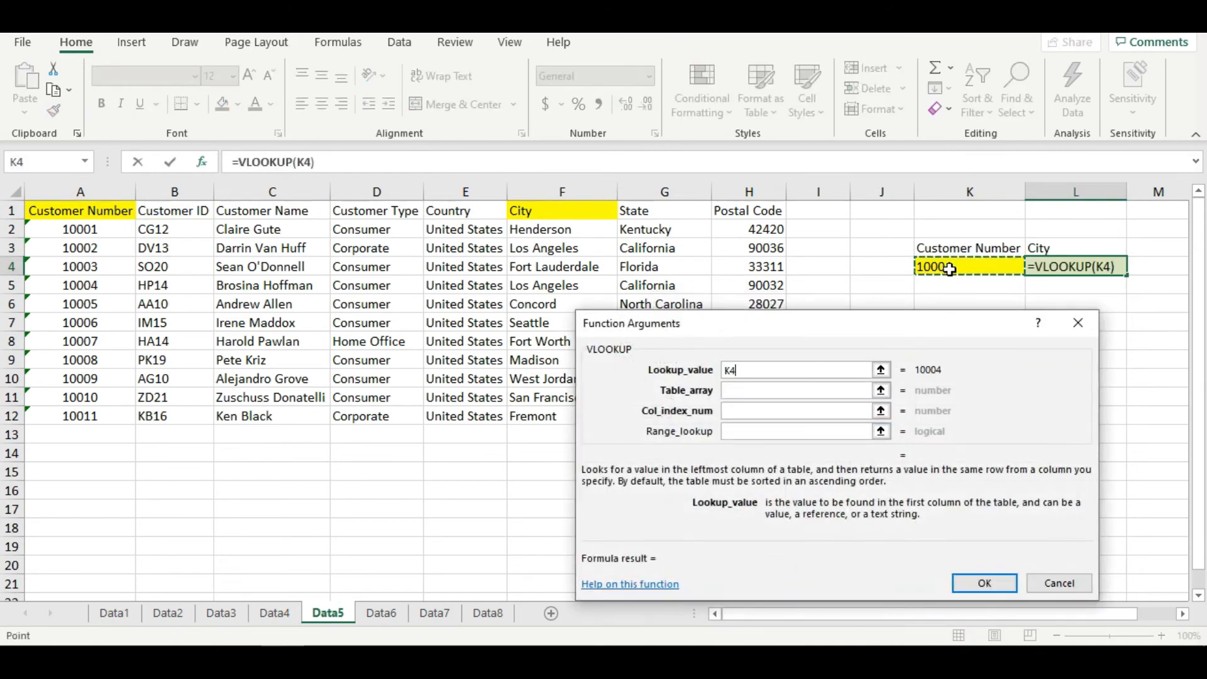
{"action": "left_click", "coordinate": [729, 391]}
{"action": "left_click_drag", "start_coordinate": [84, 210], "coordinate": [530, 425]}
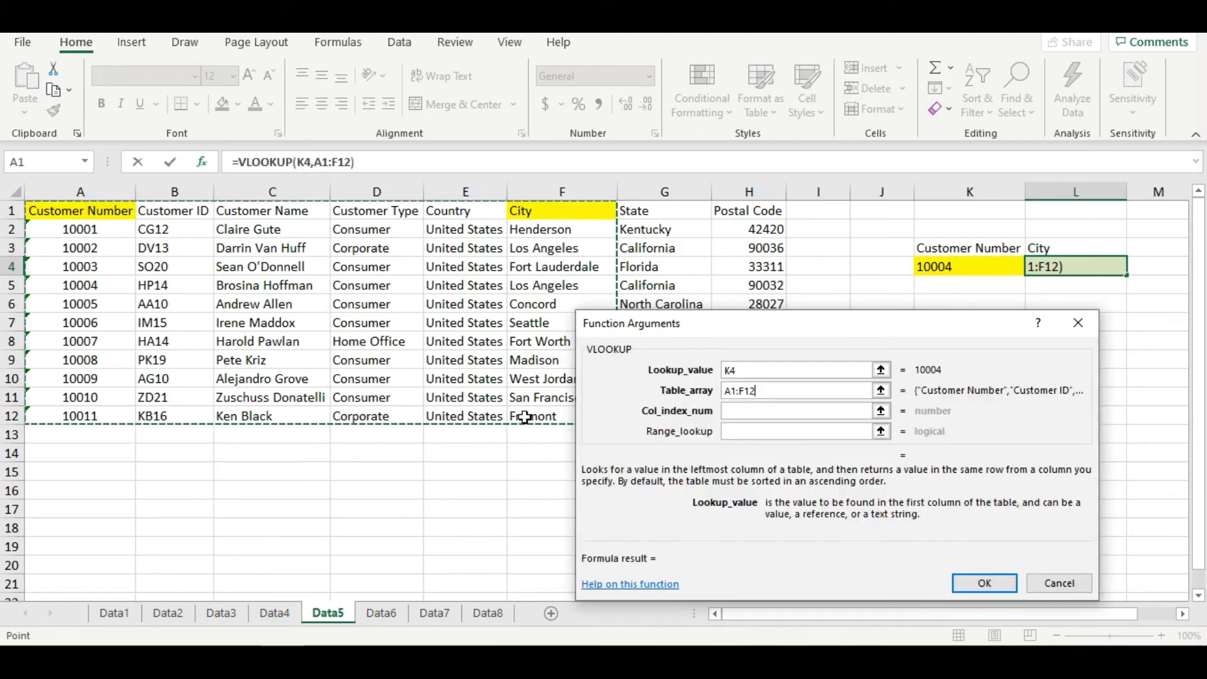
{"action": "key", "text": "F4"}
- Complete L4's VLOOKUP with column index 5 and range lookup 0
{"action": "left_click", "coordinate": [761, 412]}
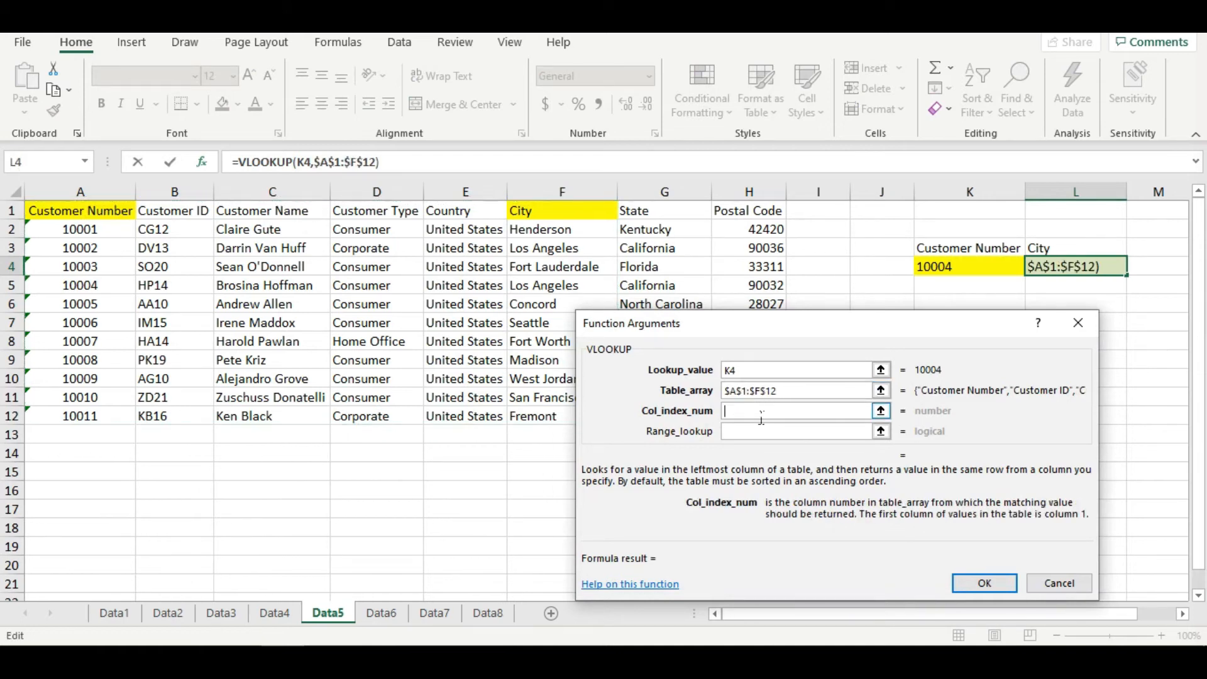
{"action": "type", "text": "5"}
{"action": "key", "text": "Tab"}
{"action": "type", "text": "0"}
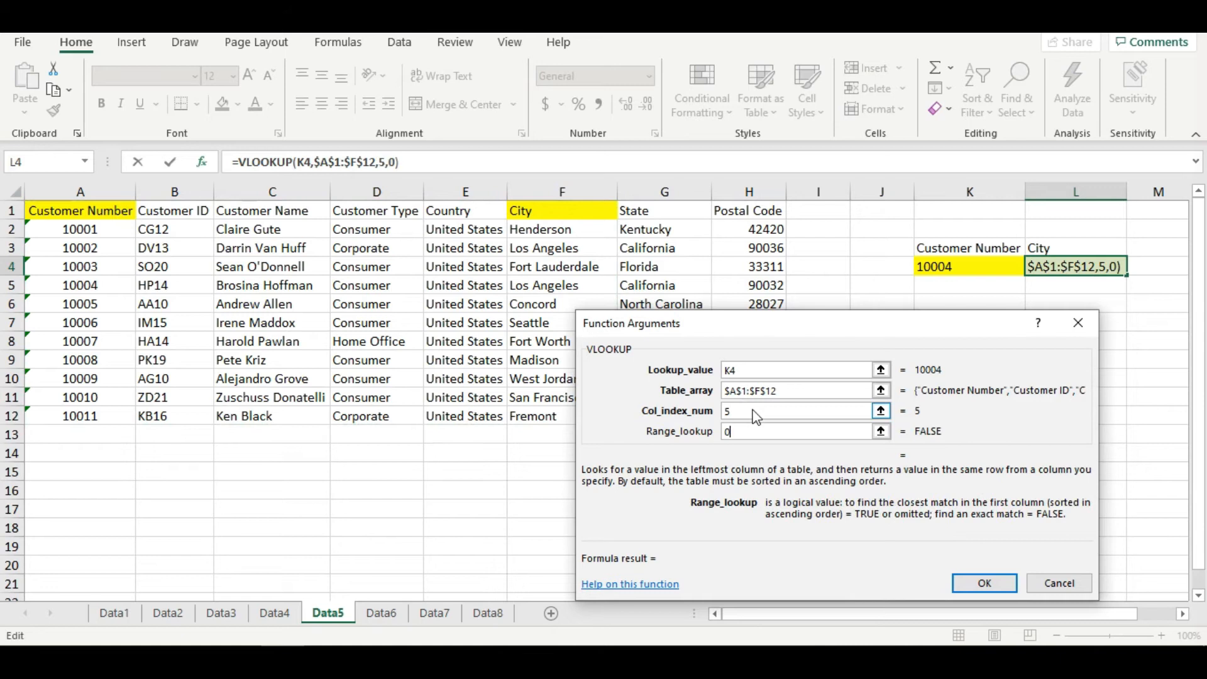
{"action": "left_click", "coordinate": [984, 583]}
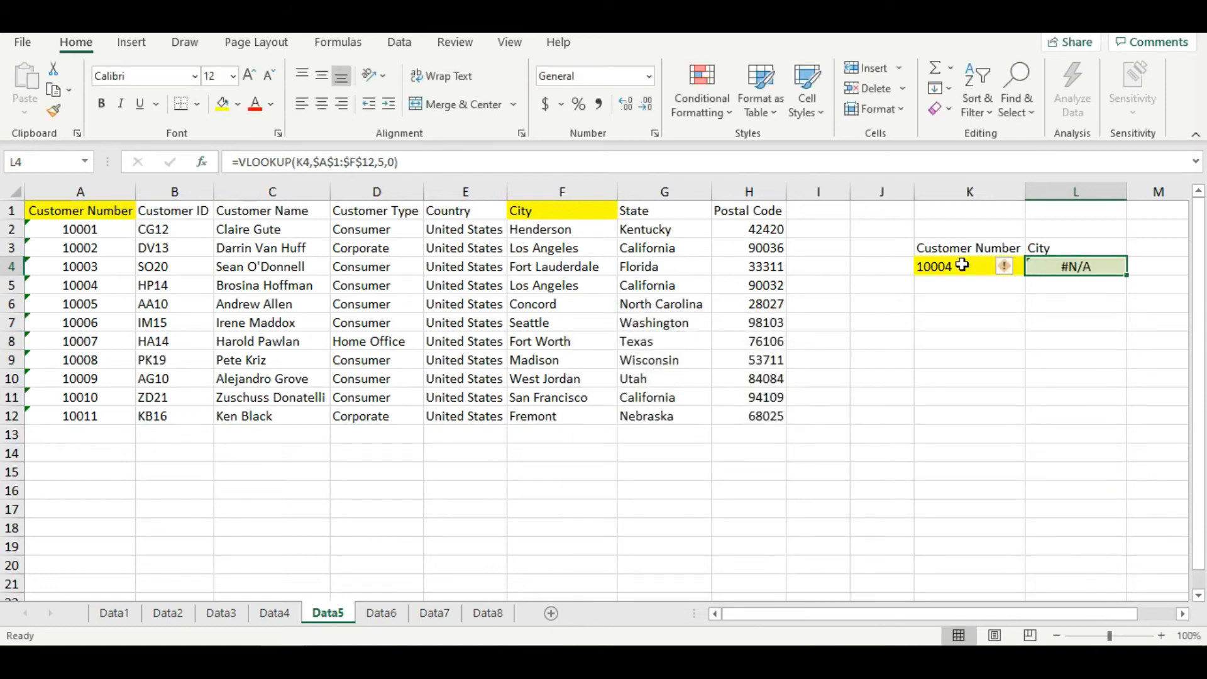
- Compare A5 with K4, and try storing K4's number as text with a leading apostrophe before undoing it
{"action": "left_click", "coordinate": [101, 286]}
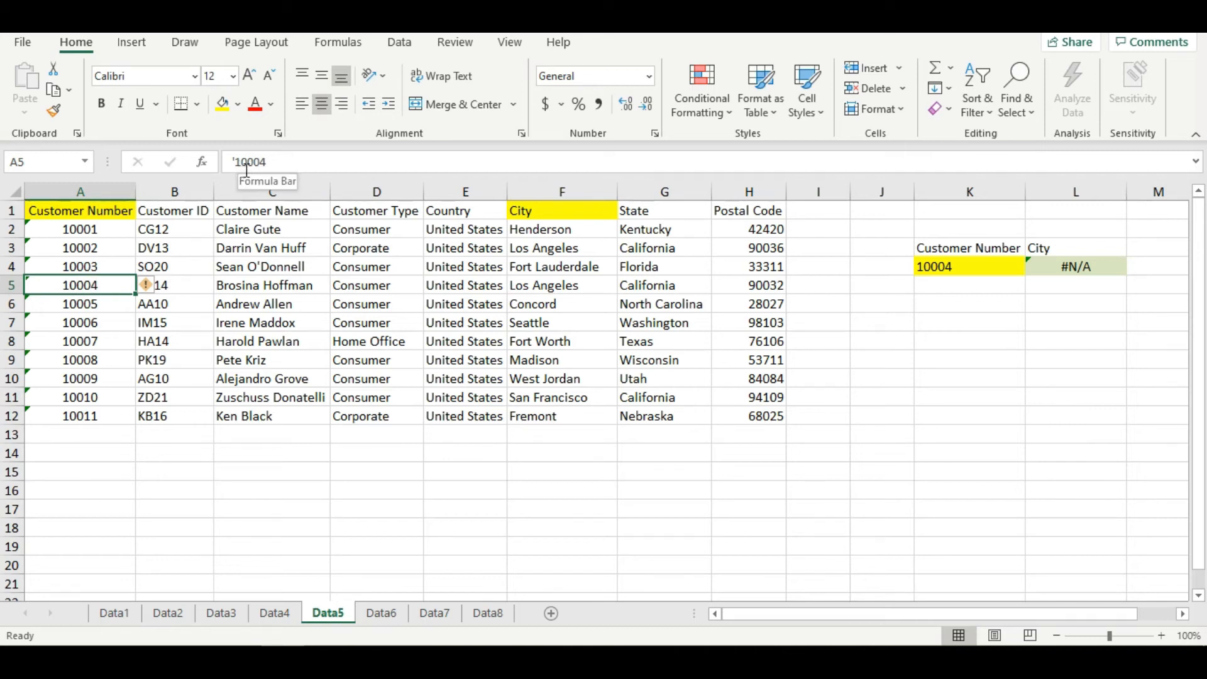
{"action": "left_click", "coordinate": [951, 269]}
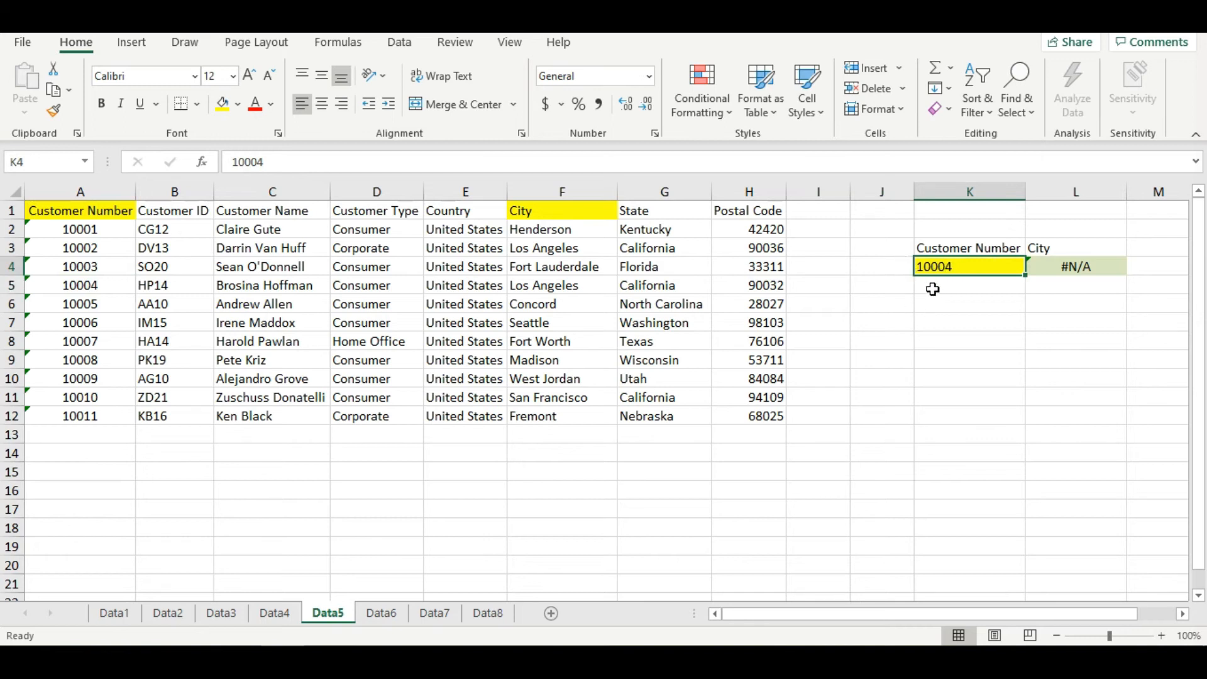
{"action": "left_click", "coordinate": [234, 162]}
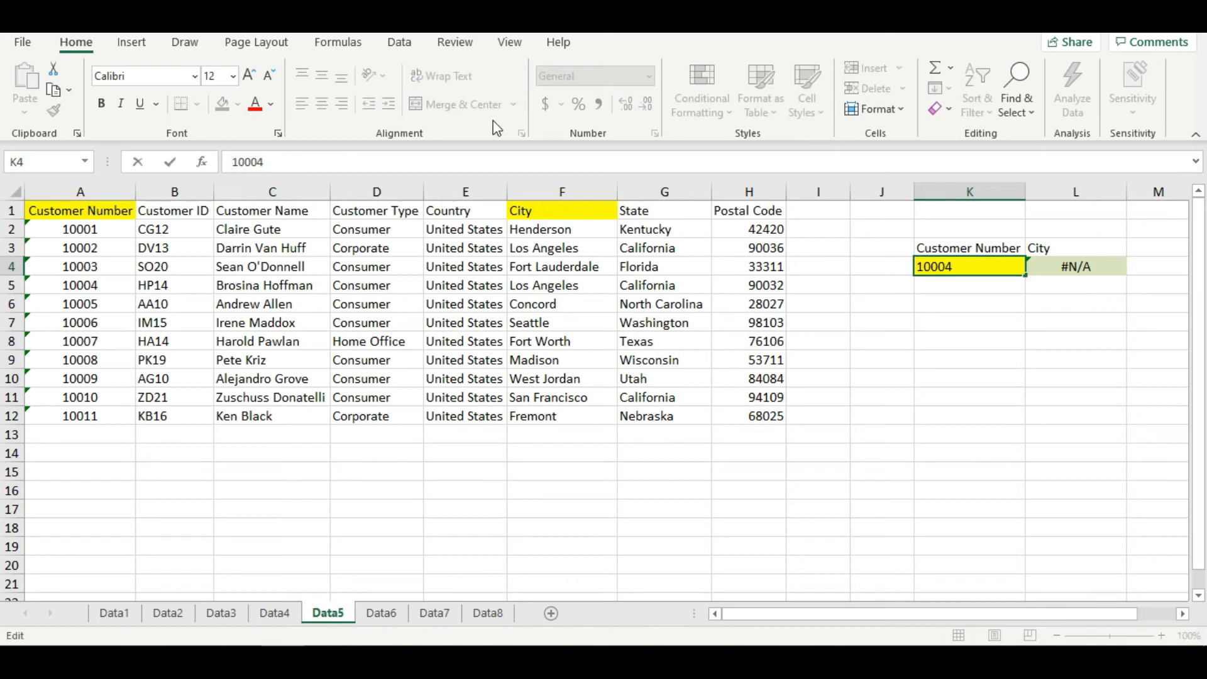
{"action": "type", "text": "'"}
{"action": "key", "text": "Return"}
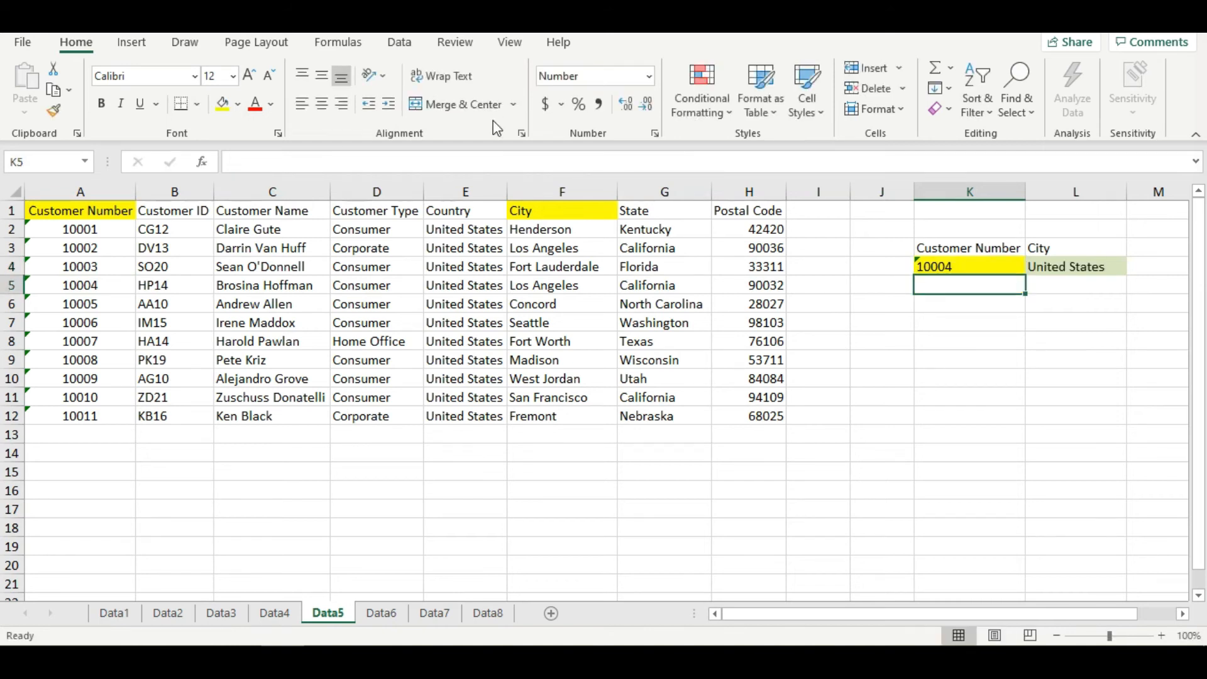
{"action": "key", "text": "ctrl+z"}
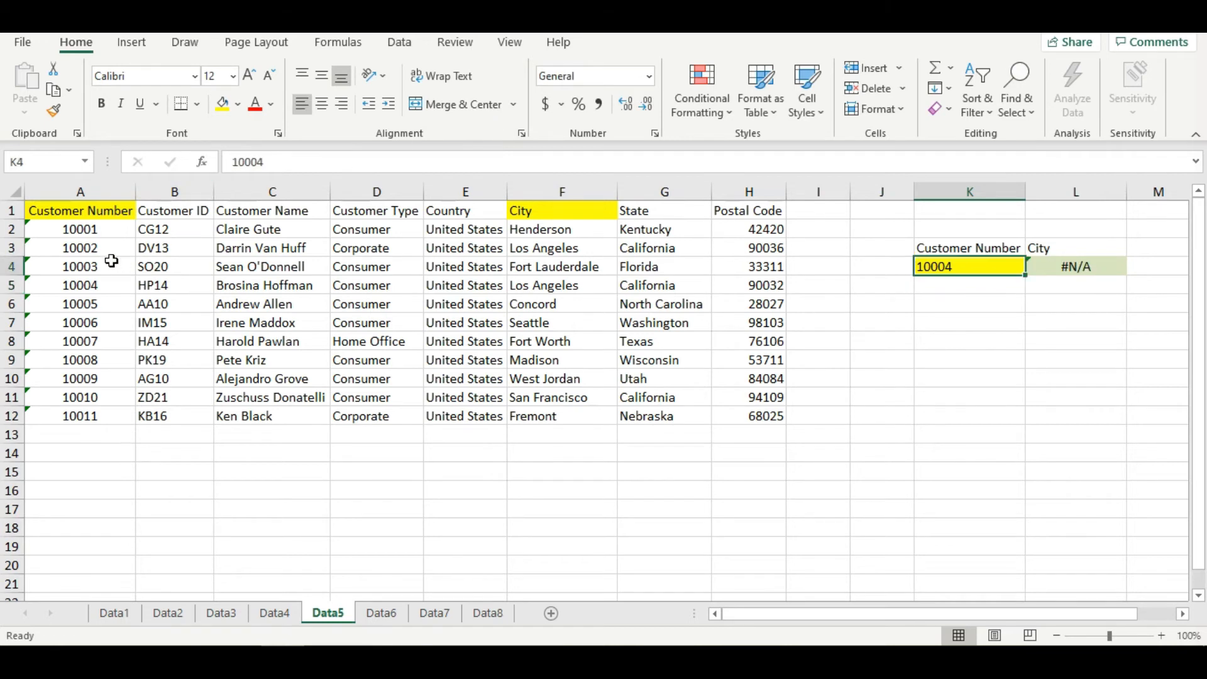
- Try converting the Customer Number column A to numbers using Text to Columns with the Delimited type
{"action": "left_click", "coordinate": [94, 202]}
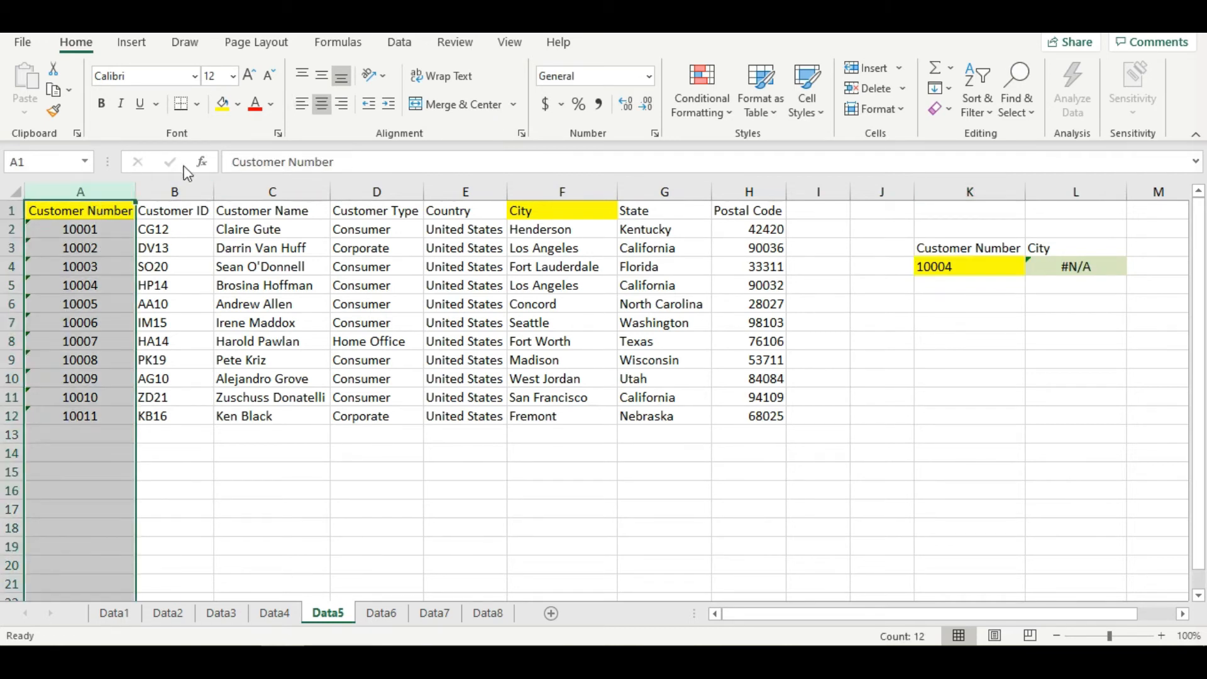
{"action": "left_click", "coordinate": [190, 50]}
{"action": "left_click", "coordinate": [78, 46]}
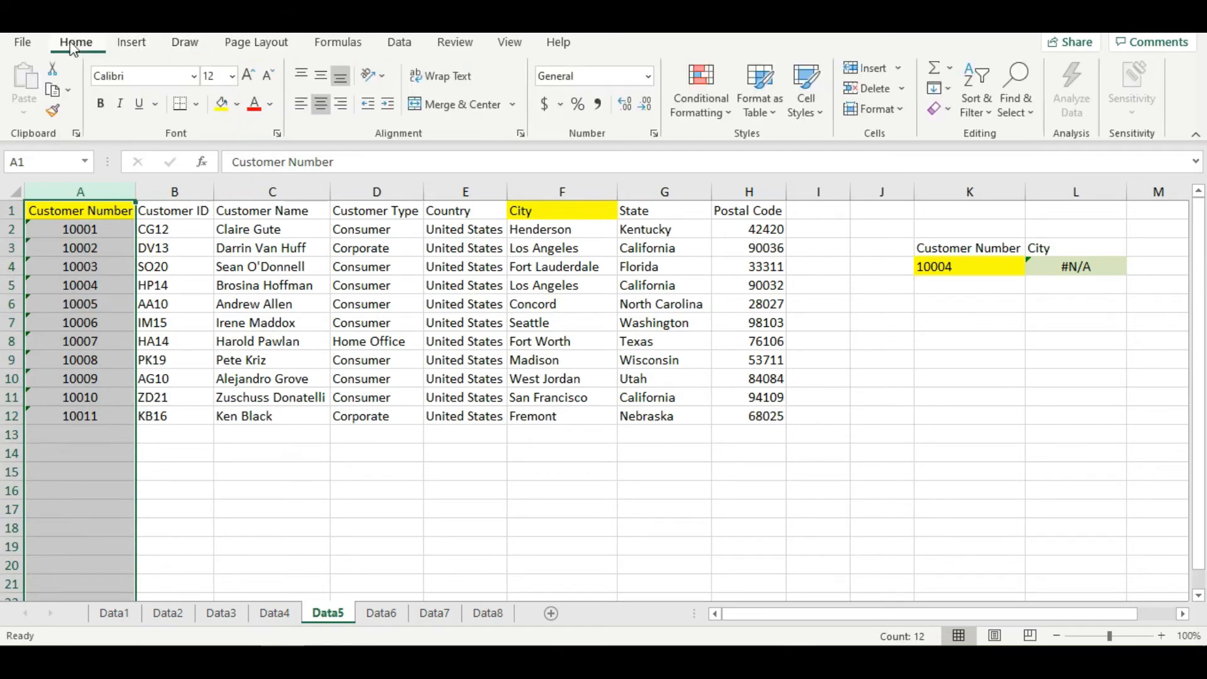
{"action": "left_click", "coordinate": [402, 45]}
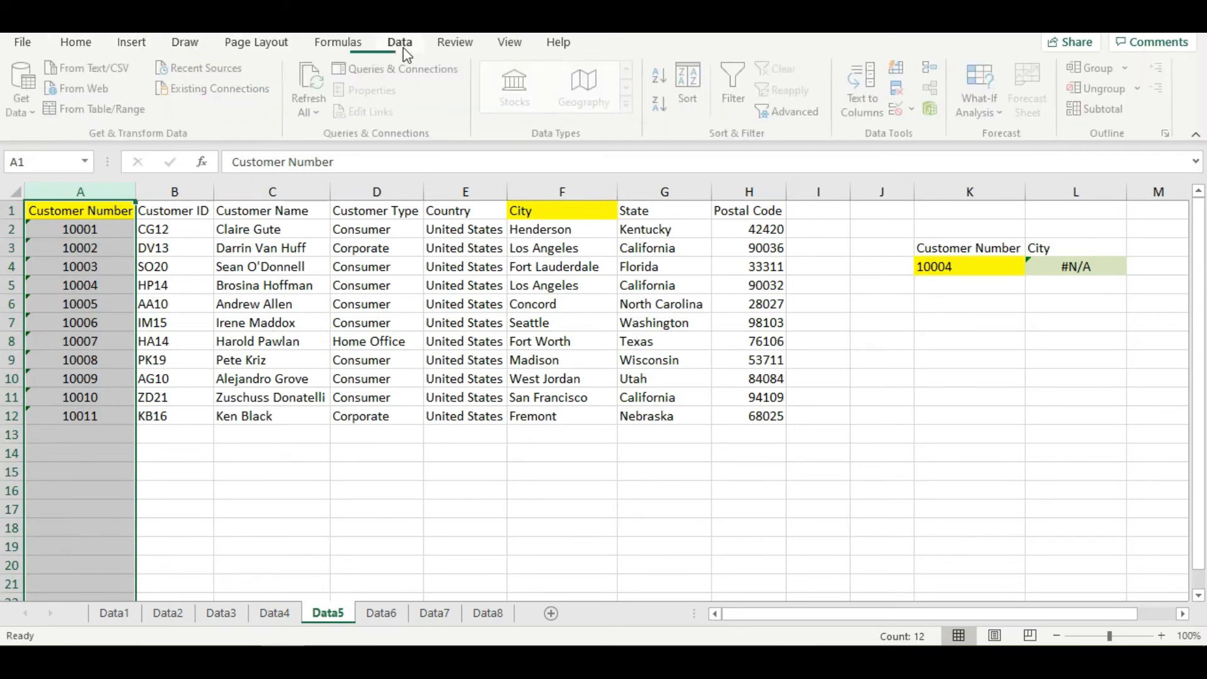
{"action": "left_click", "coordinate": [864, 78]}
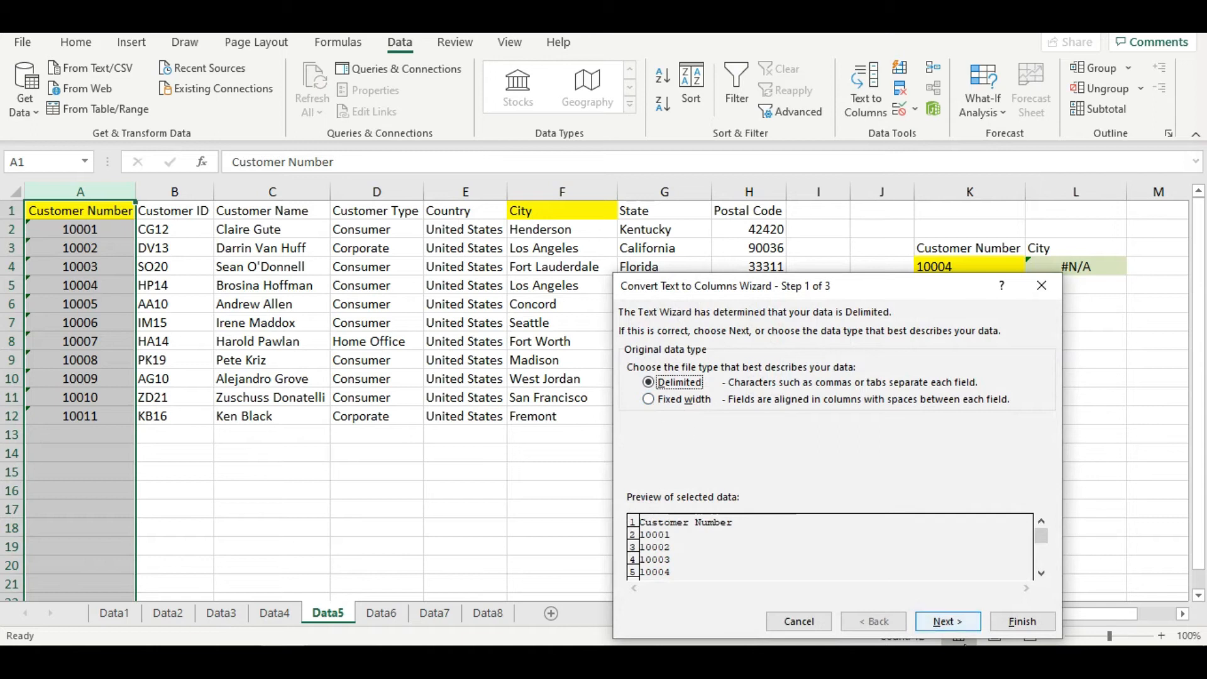
{"action": "left_click", "coordinate": [1030, 620]}
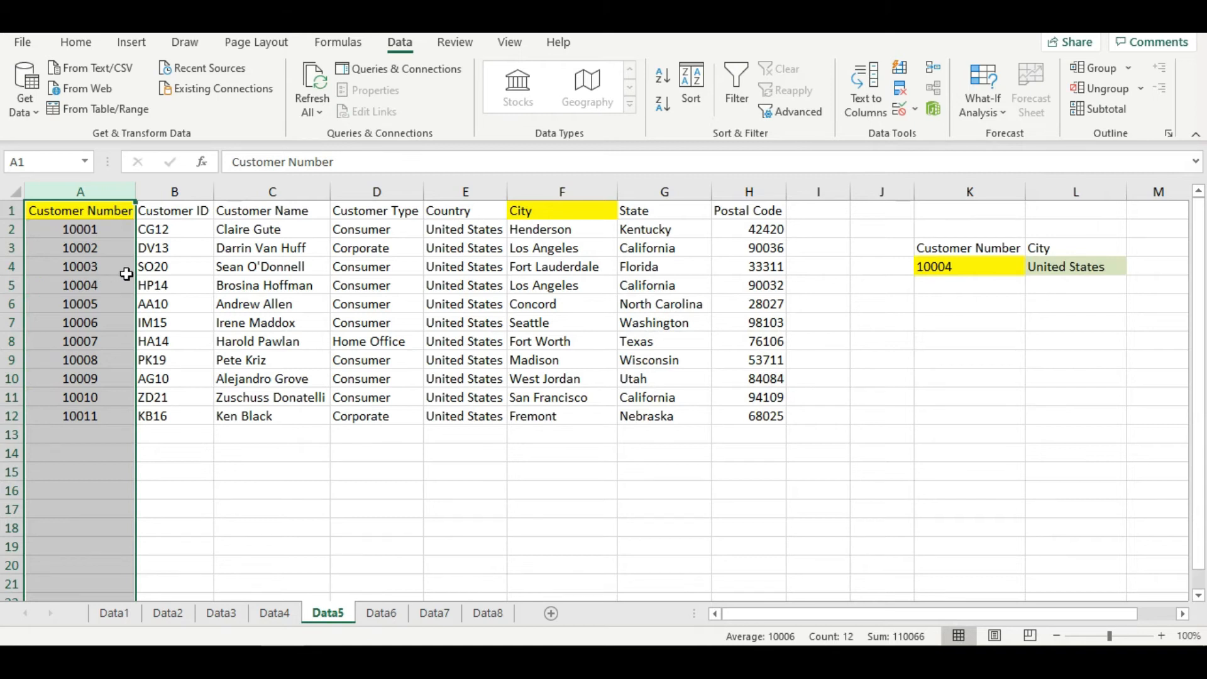
- Insert a blank column between Customer Number and Customer ID
{"action": "left_click", "coordinate": [176, 288]}
{"action": "left_click", "coordinate": [175, 192]}
{"action": "right_click", "coordinate": [171, 194]}
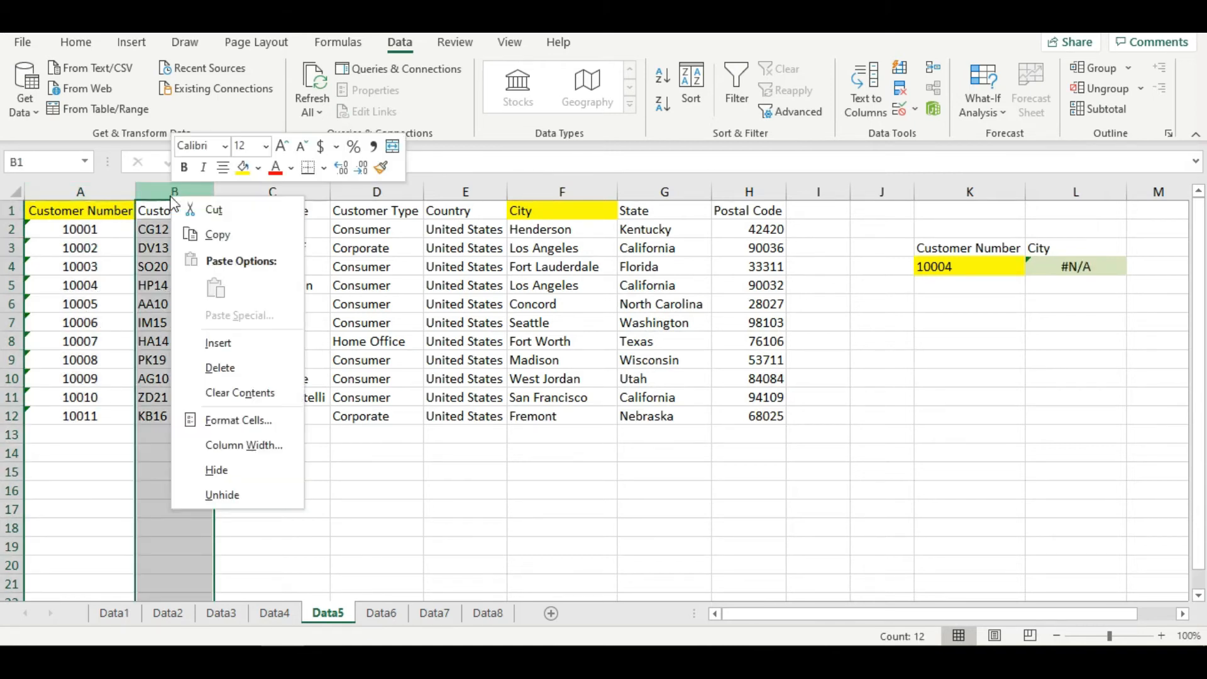
{"action": "left_click", "coordinate": [223, 343]}
- Enter the formula =A2*1 in B2 to convert the first text customer number to a numeric value
{"action": "left_click", "coordinate": [159, 234]}
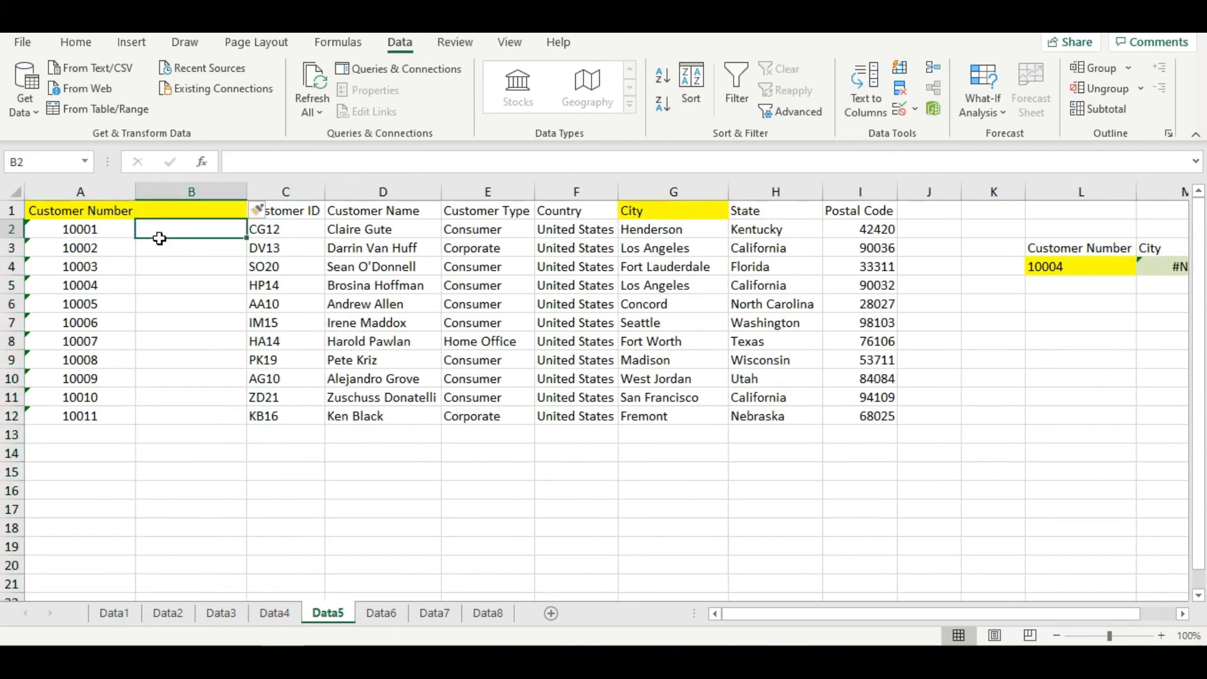
{"action": "type", "text": "="}
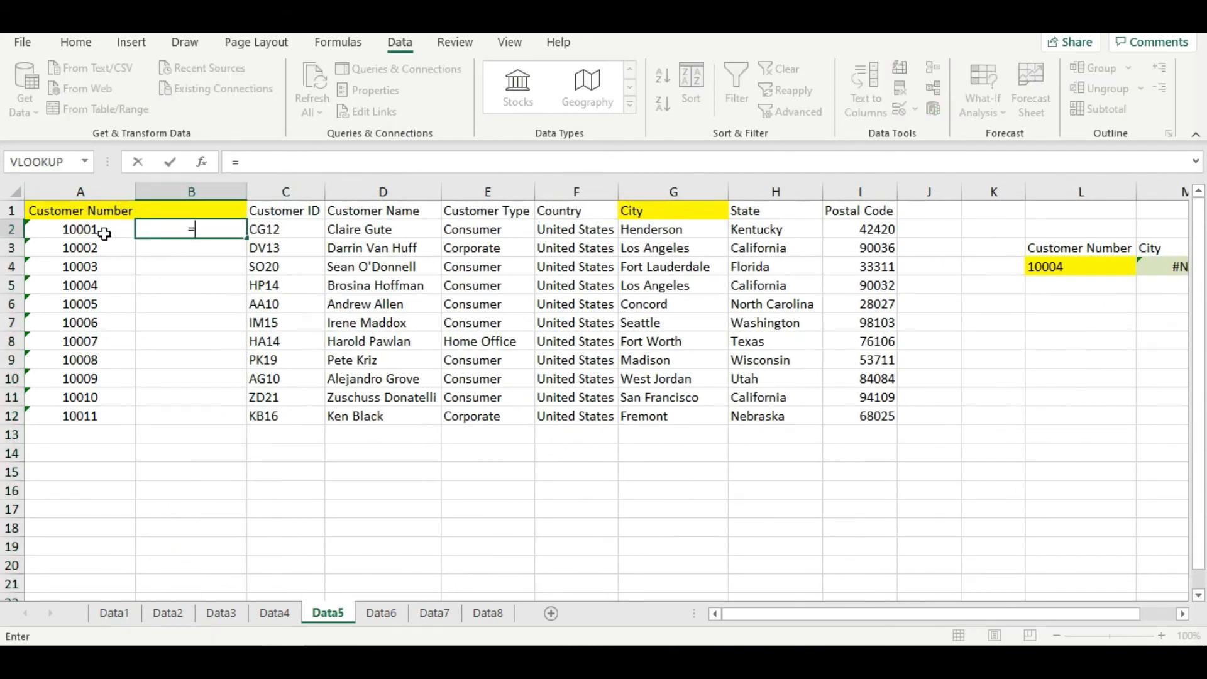
{"action": "left_click", "coordinate": [103, 234]}
{"action": "type", "text": "*"}
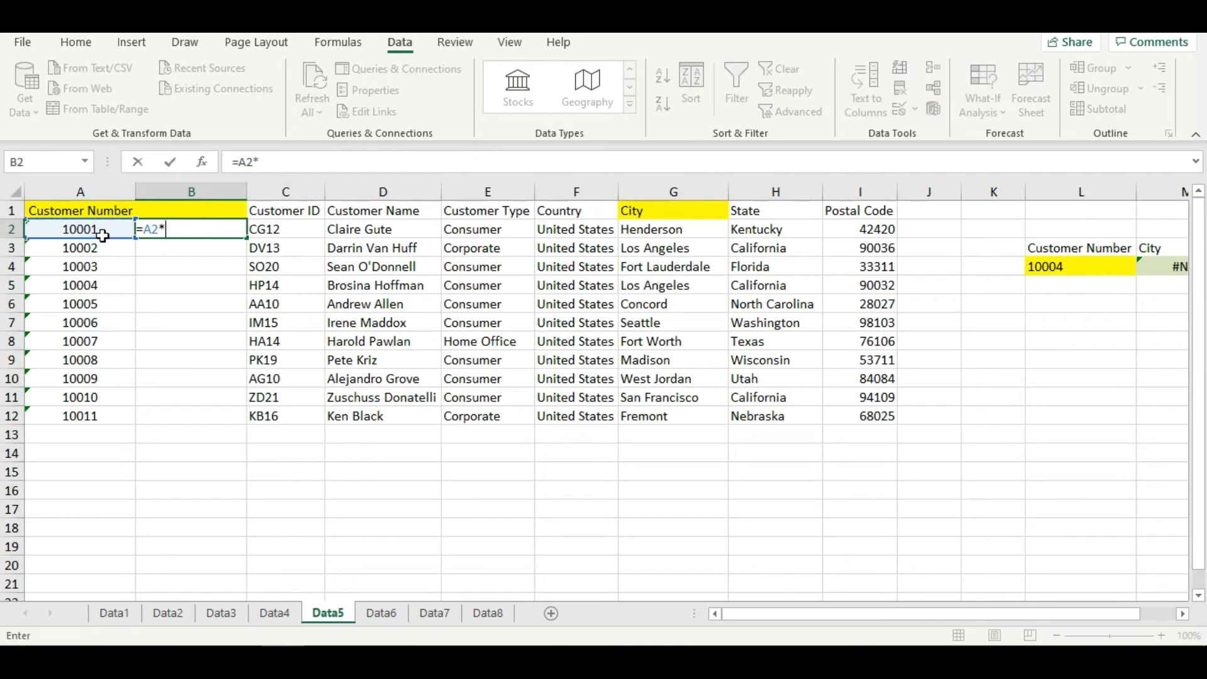
{"action": "type", "text": "1"}
{"action": "key", "text": "ctrl+Return"}
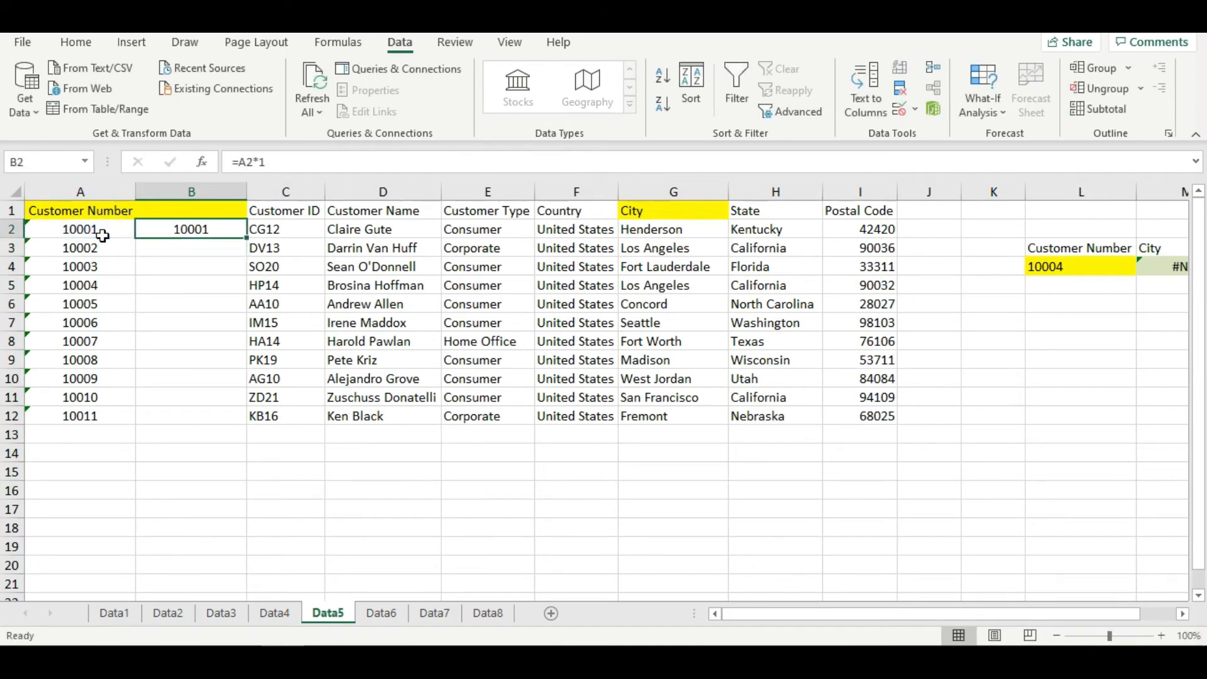
- Copy B2's formula down through B12 and compare the converted number in B2 with the original in A2
{"action": "key", "text": "ctrl+c"}
{"action": "left_click", "coordinate": [183, 416], "text": "shift"}
{"action": "key", "text": "Return"}
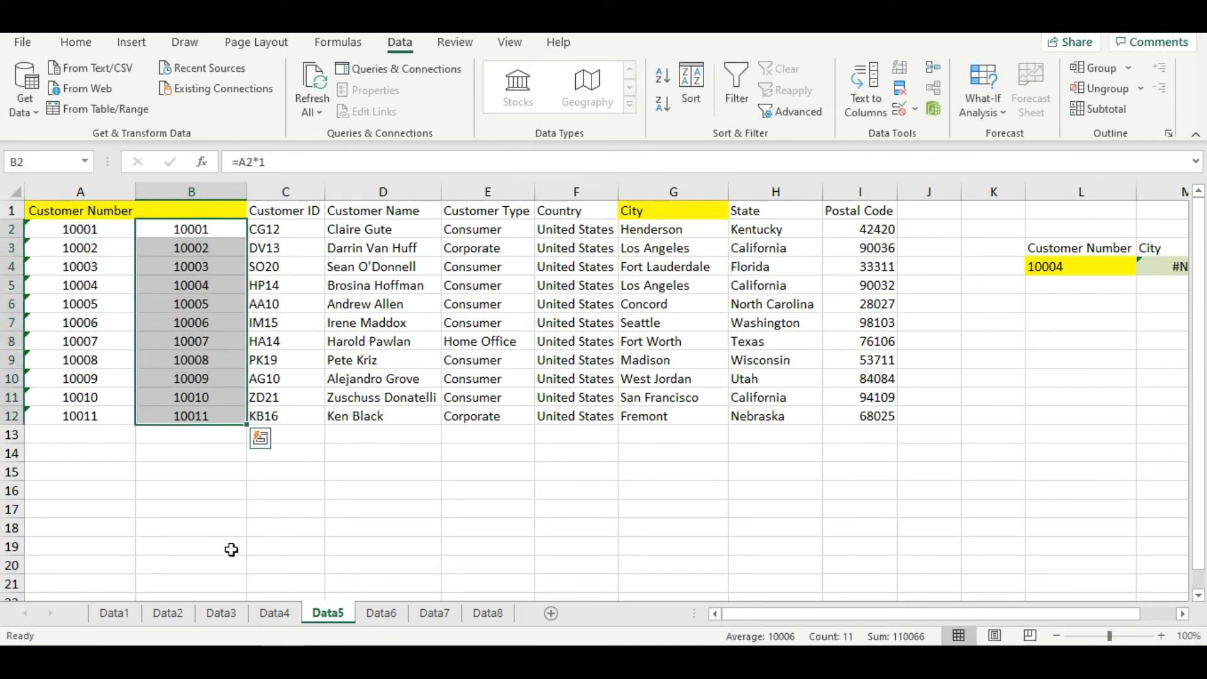
{"action": "left_click", "coordinate": [103, 236]}
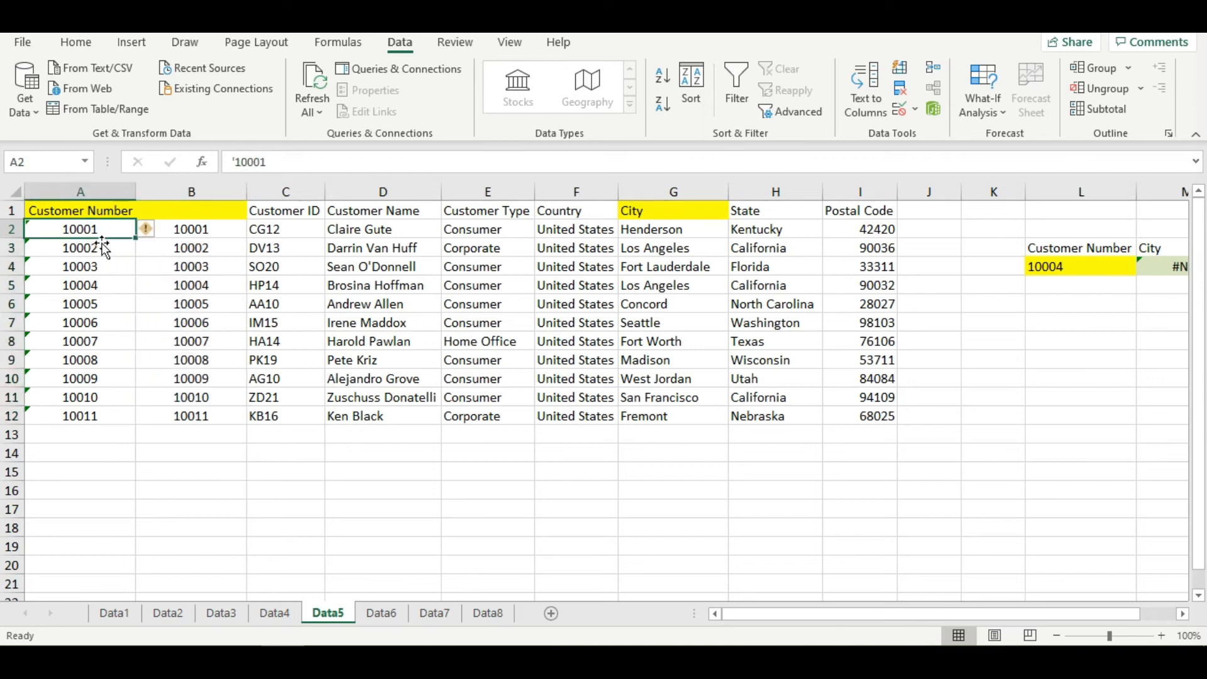
{"action": "left_click", "coordinate": [207, 229]}
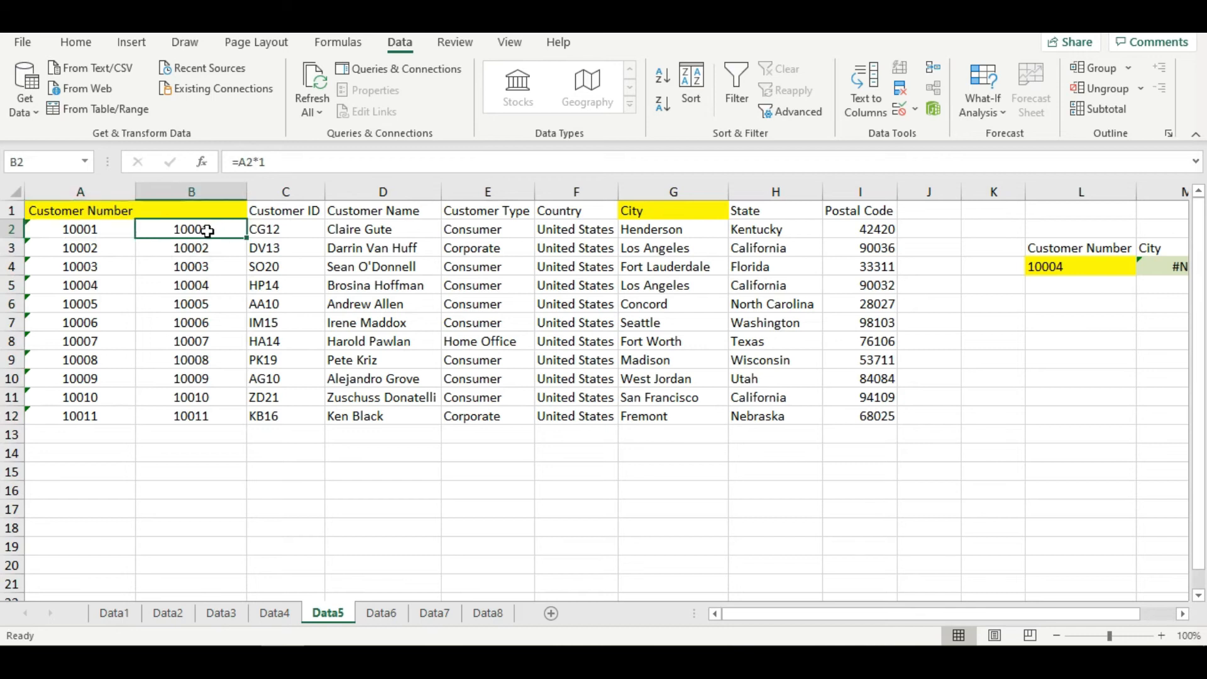
- Delete the empty column K beside the Customer Number lookup cells
{"action": "left_click", "coordinate": [1008, 192]}
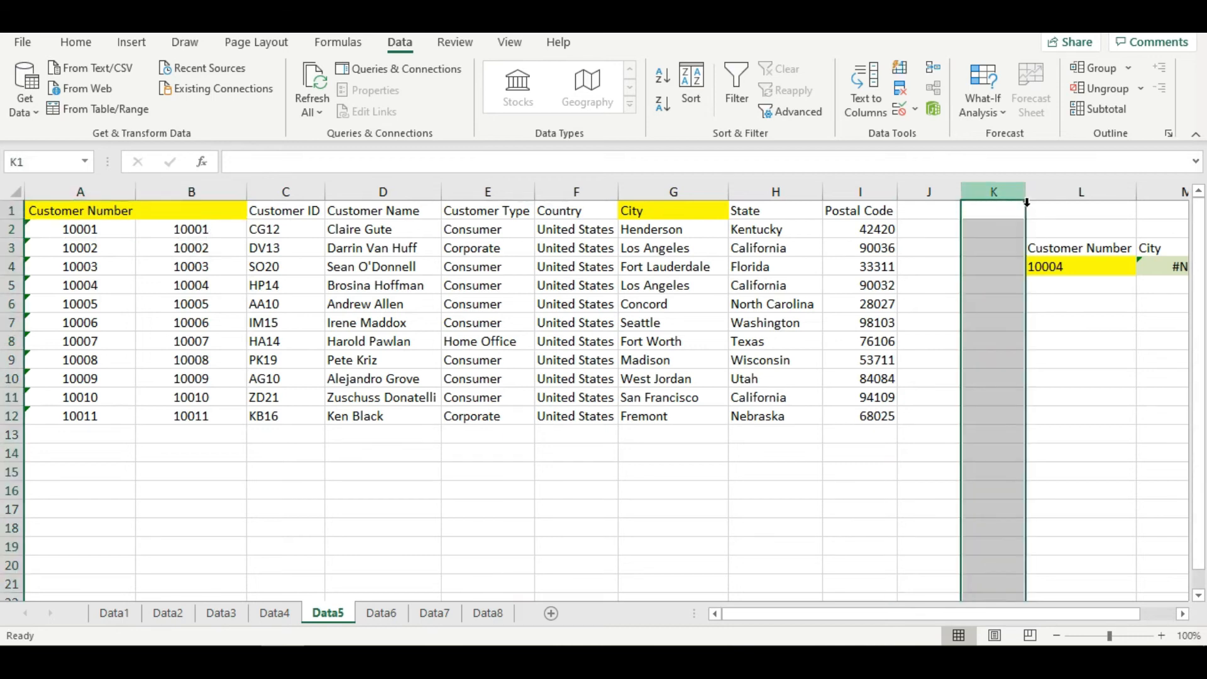
{"action": "right_click", "coordinate": [1016, 192]}
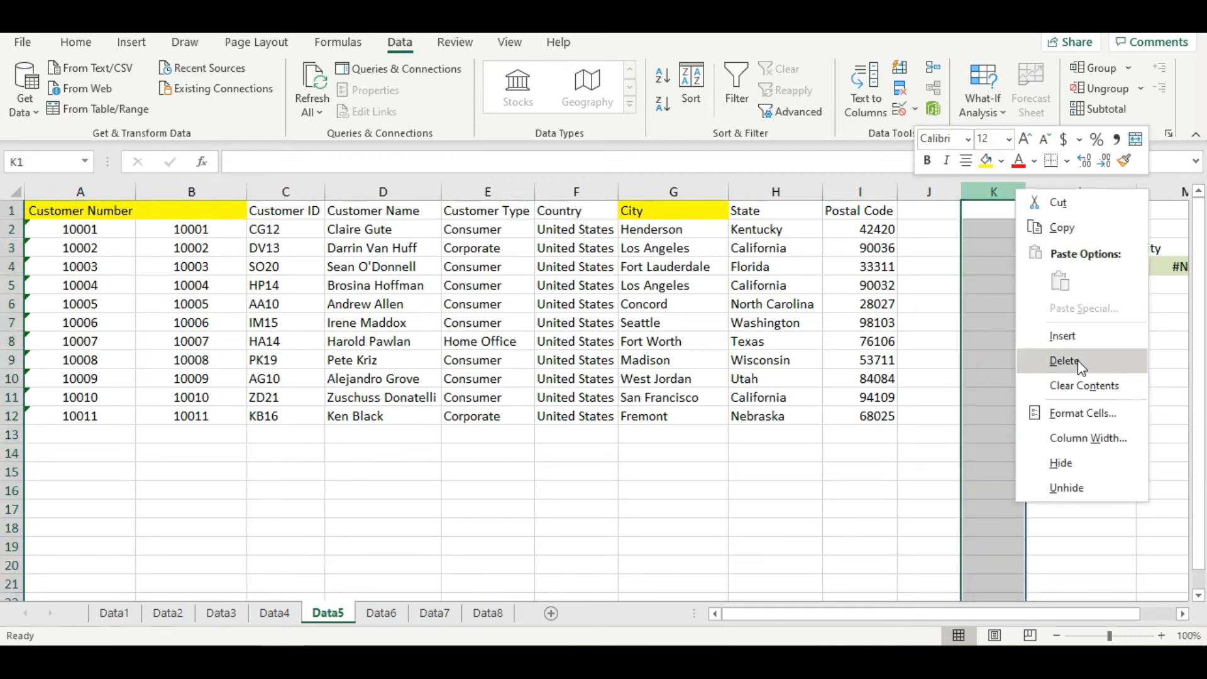
{"action": "left_click", "coordinate": [1065, 361]}
- Clear L4 and start a new VLOOKUP there with lookup value K4 and table array B1:G12
{"action": "left_click", "coordinate": [1101, 269]}
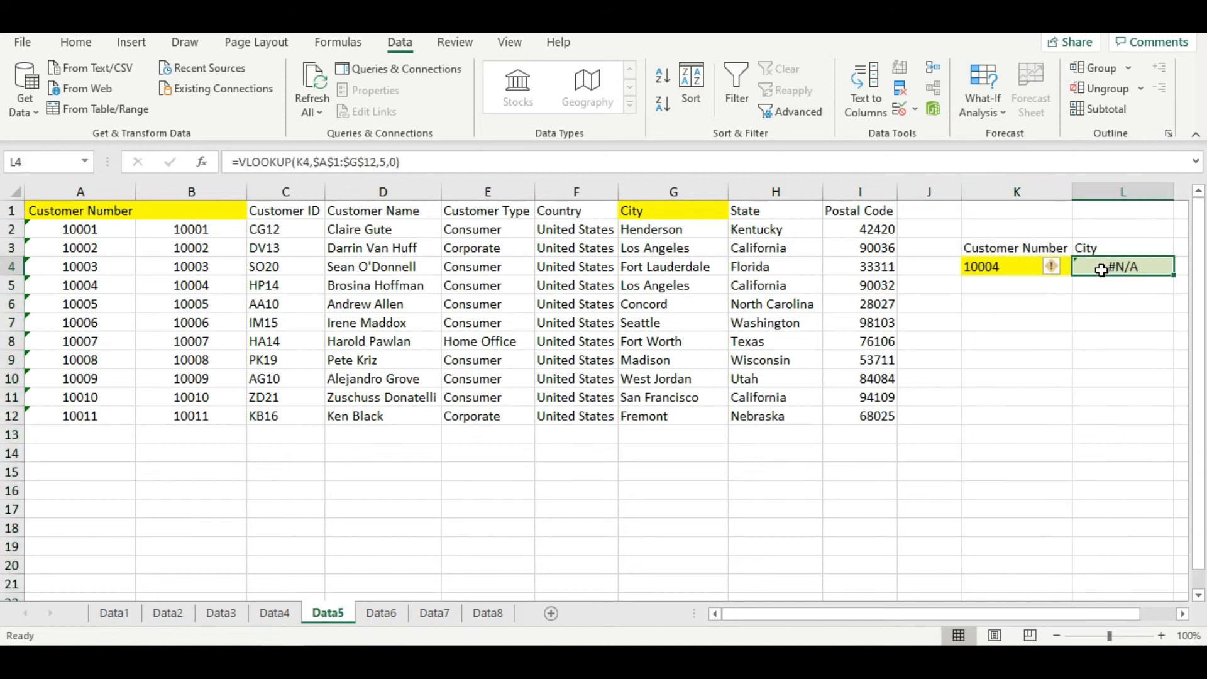
{"action": "key", "text": "Delete"}
{"action": "left_click", "coordinate": [199, 162]}
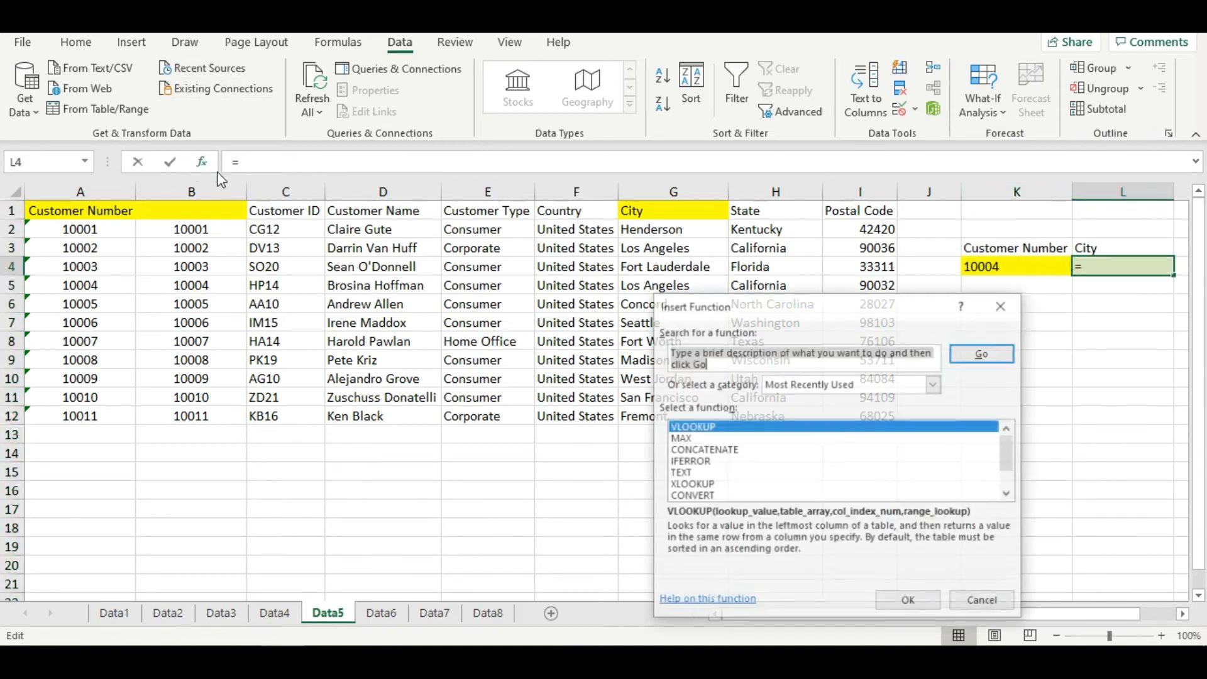
{"action": "left_click", "coordinate": [907, 600]}
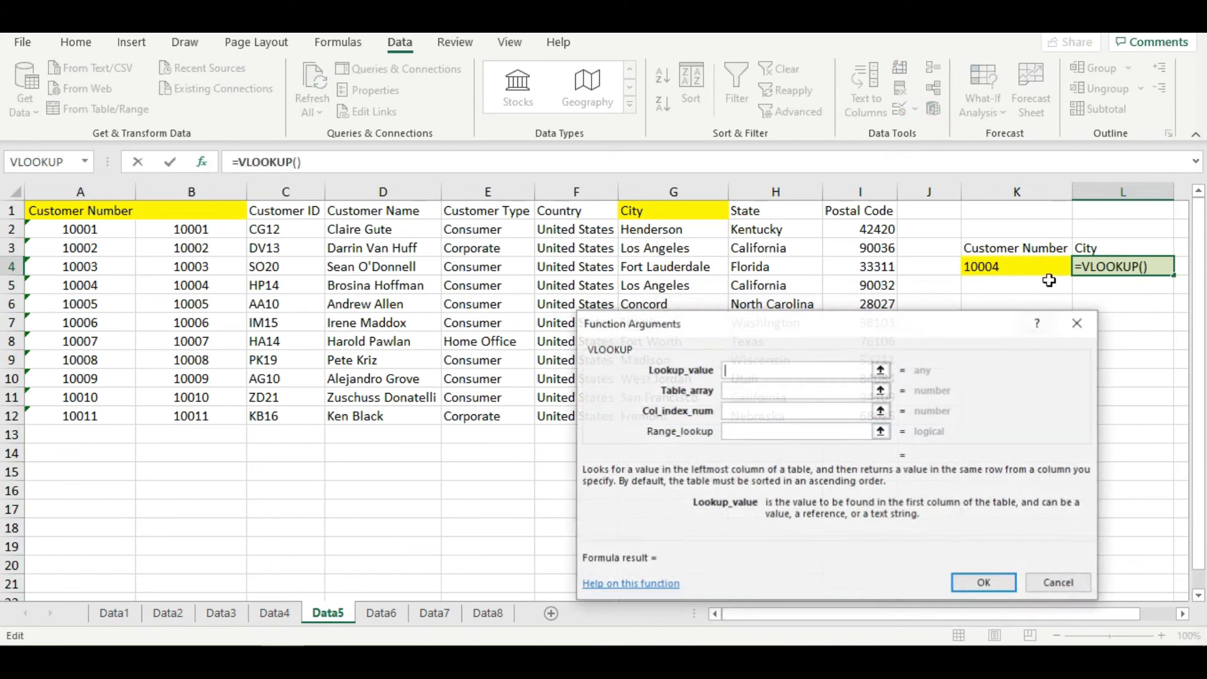
{"action": "left_click", "coordinate": [1011, 269]}
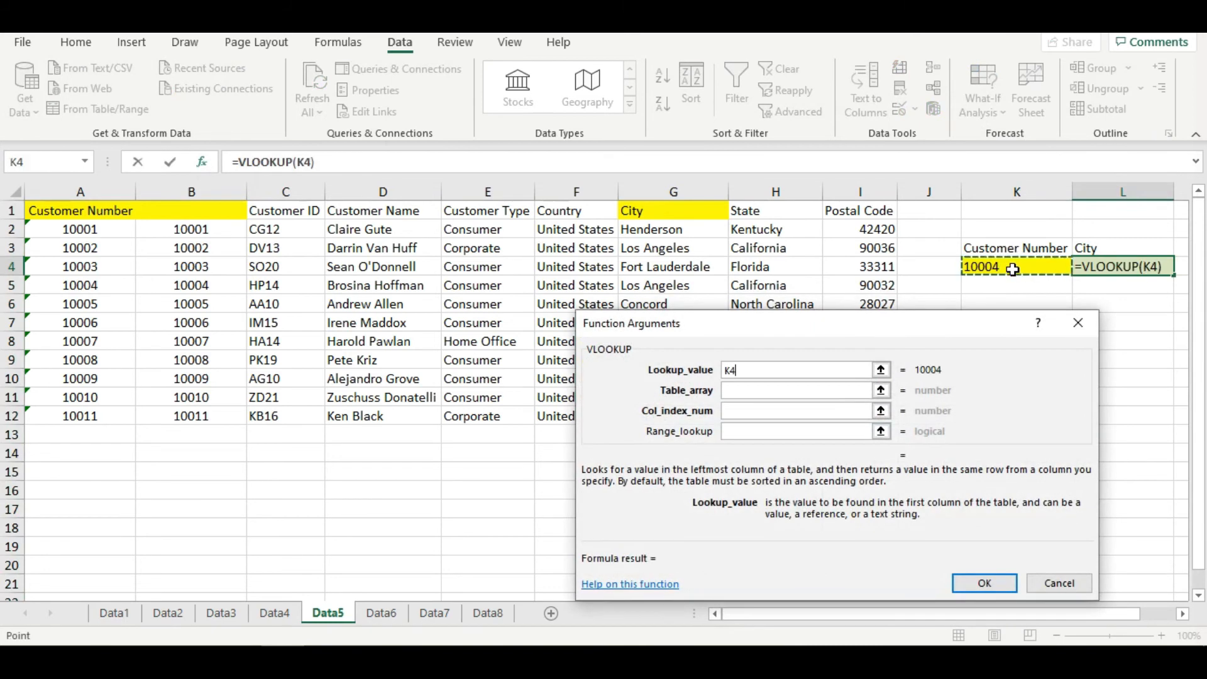
{"action": "left_click", "coordinate": [752, 396]}
{"action": "left_click_drag", "start_coordinate": [225, 217], "coordinate": [670, 418]}
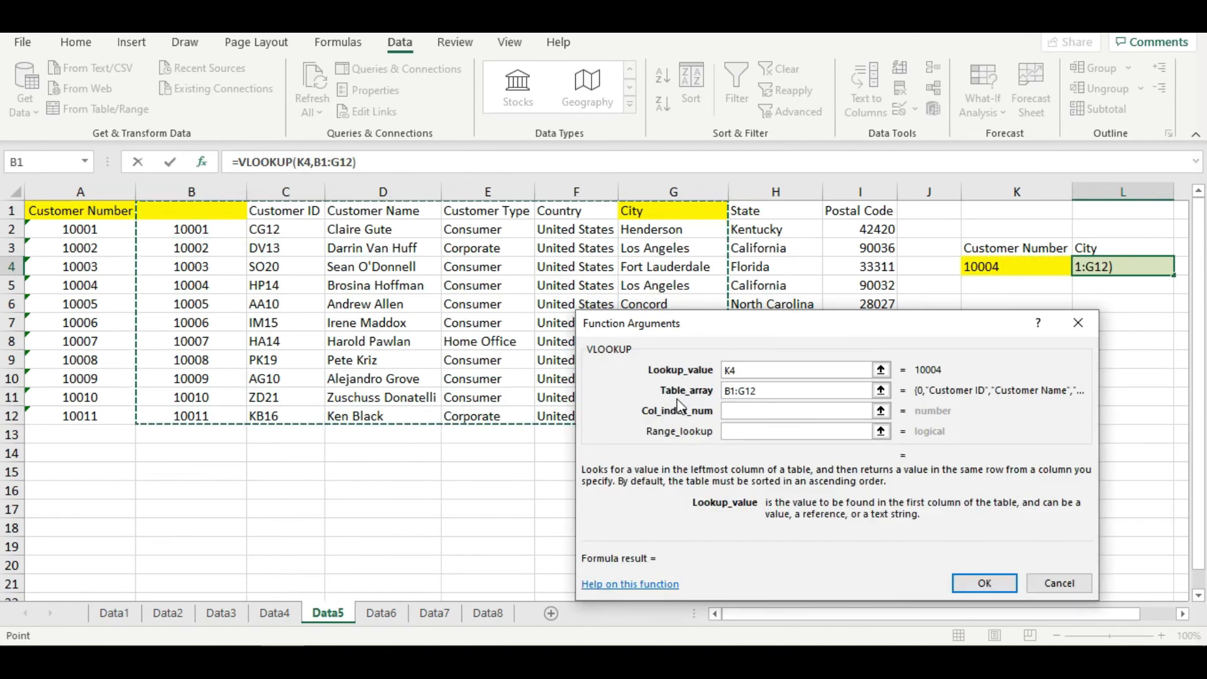
- Complete L4's VLOOKUP with column index 6 and range lookup 0
{"action": "key", "text": "Tab"}
{"action": "type", "text": "6"}
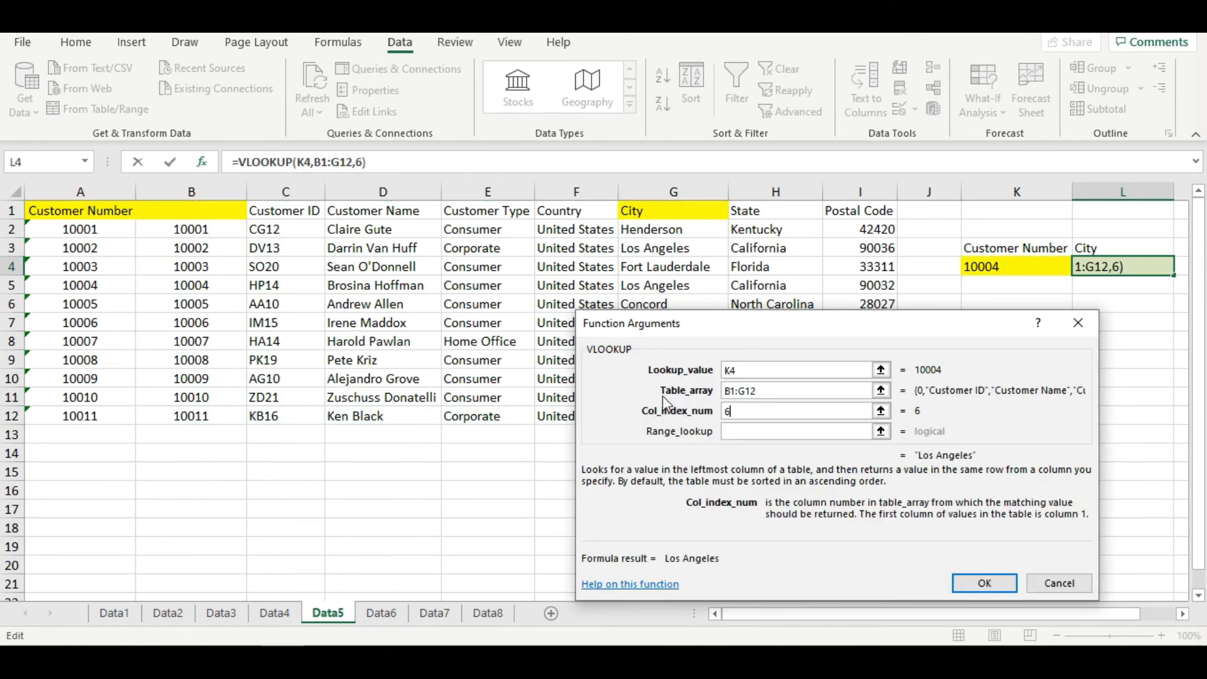
{"action": "key", "text": "Tab"}
{"action": "type", "text": "0"}
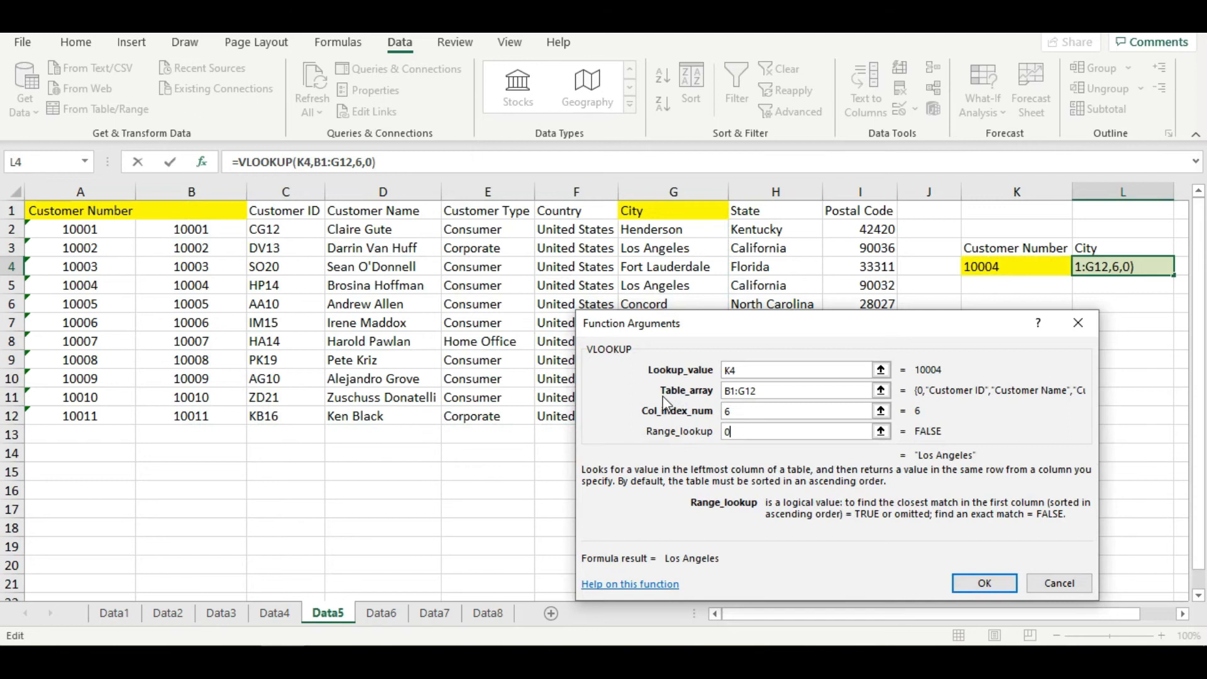
{"action": "key", "text": "Return"}
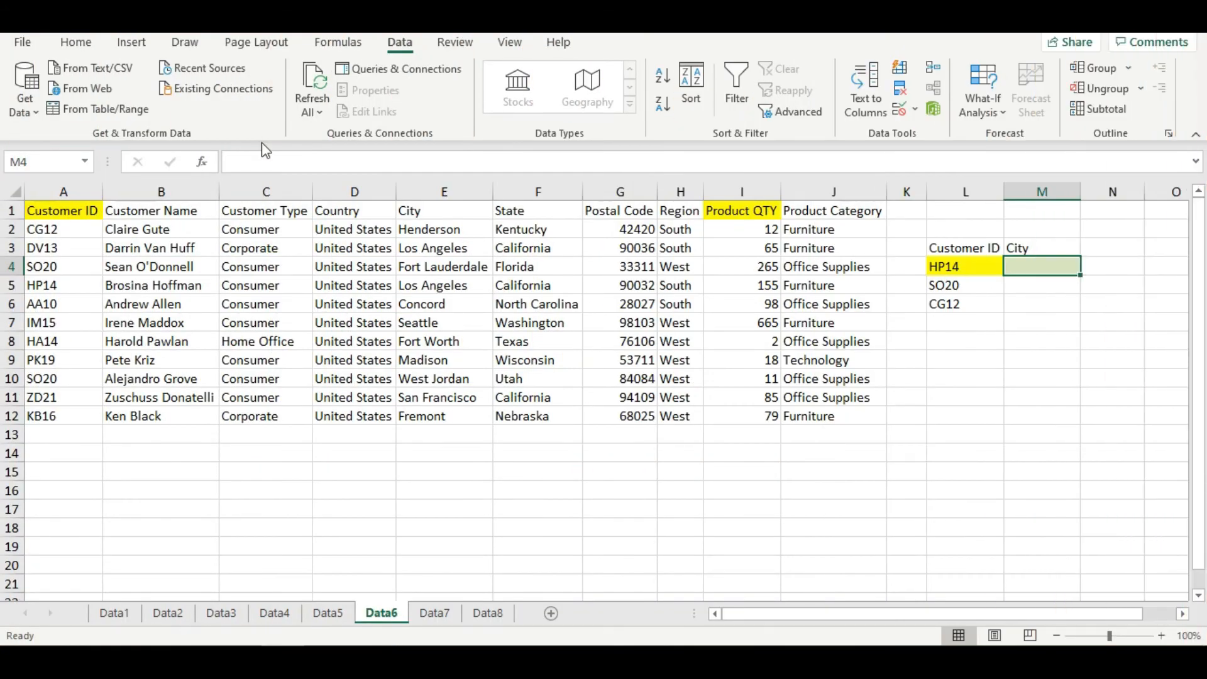
- On the Data6 sheet, enter a VLOOKUP in M4 with lookup value L4, table array A1:I12, column index 8 and range lookup 0
{"action": "left_click", "coordinate": [201, 162]}
{"action": "left_click", "coordinate": [910, 602]}
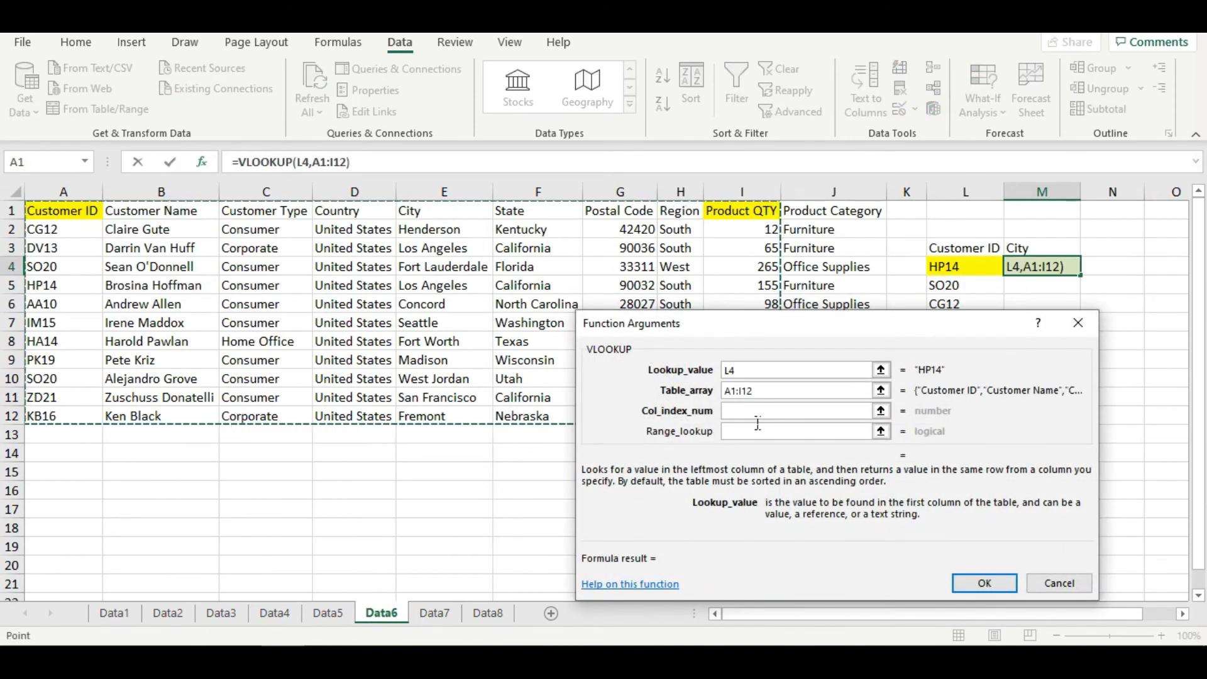
{"action": "left_click", "coordinate": [757, 418]}
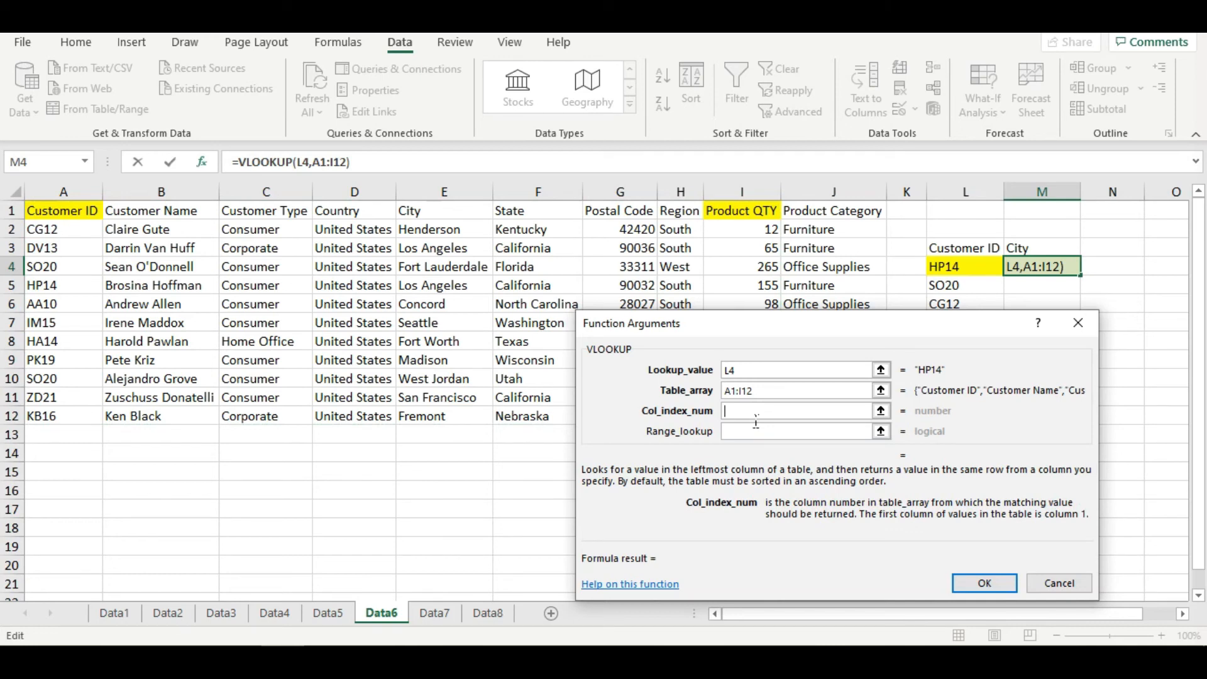
{"action": "type", "text": "8"}
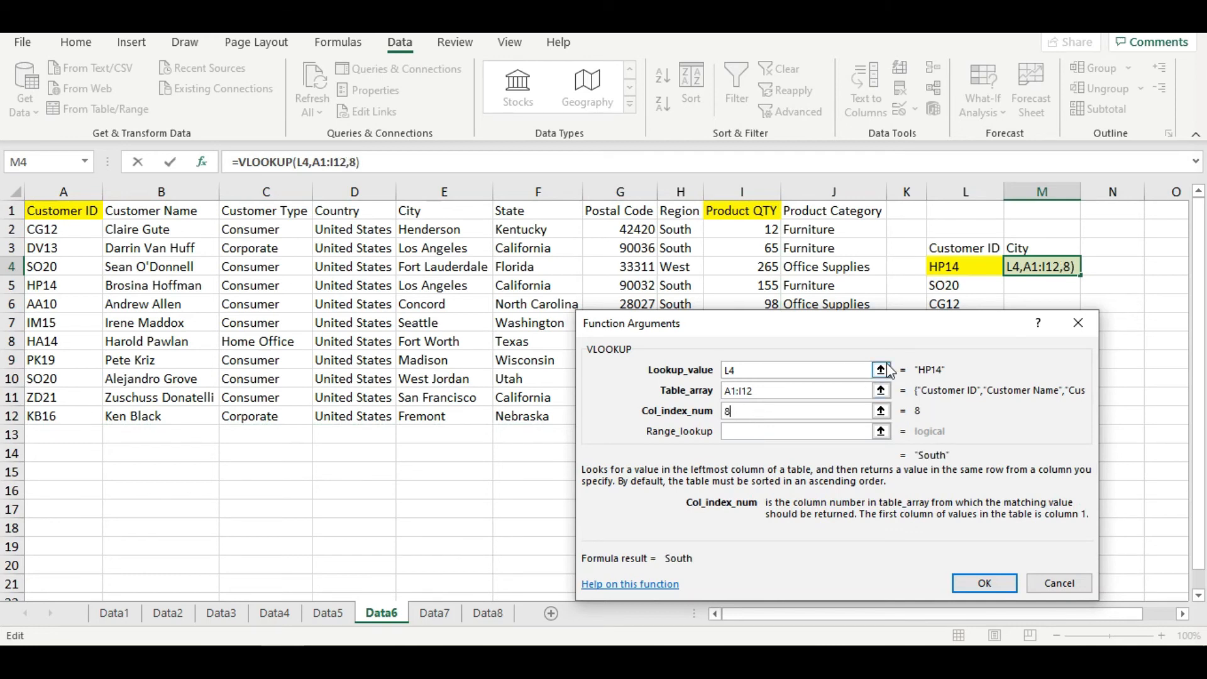
{"action": "key", "text": "Tab"}
{"action": "type", "text": "0"}
{"action": "key", "text": "Return"}
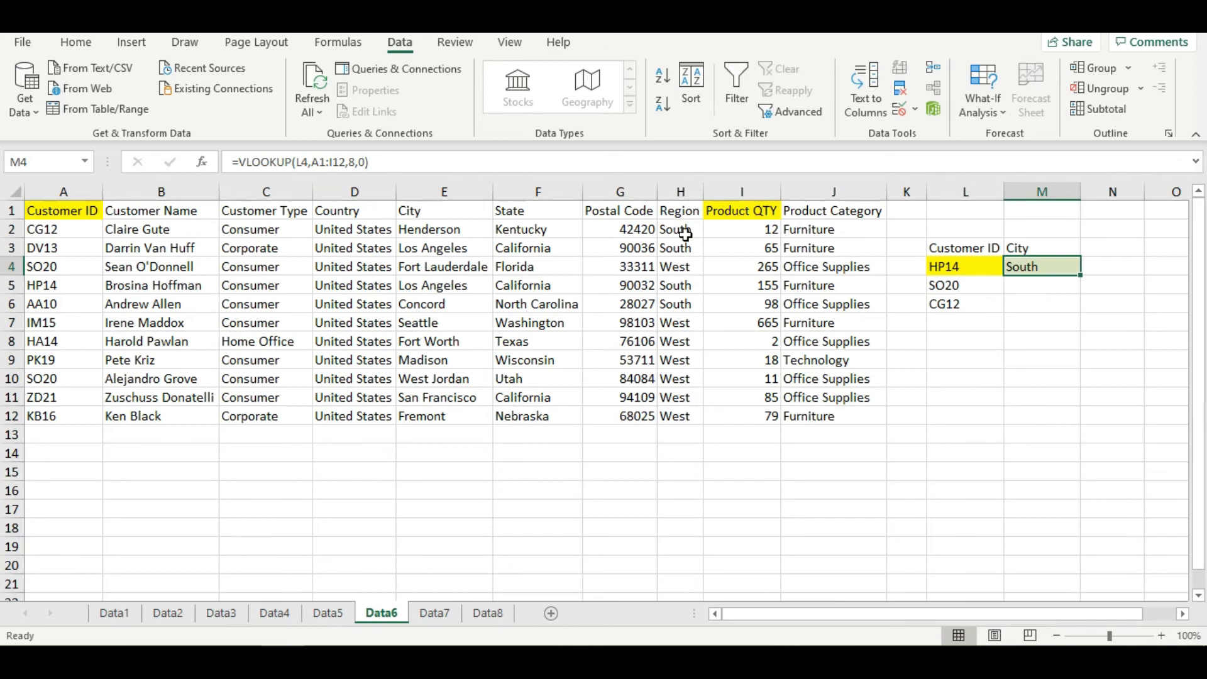
- Count the header columns from Customer ID to Product QTY and set the column index in M4's VLOOKUP to 9
{"action": "left_click", "coordinate": [74, 214]}
{"action": "left_click_drag", "start_coordinate": [107, 214], "coordinate": [730, 219]}
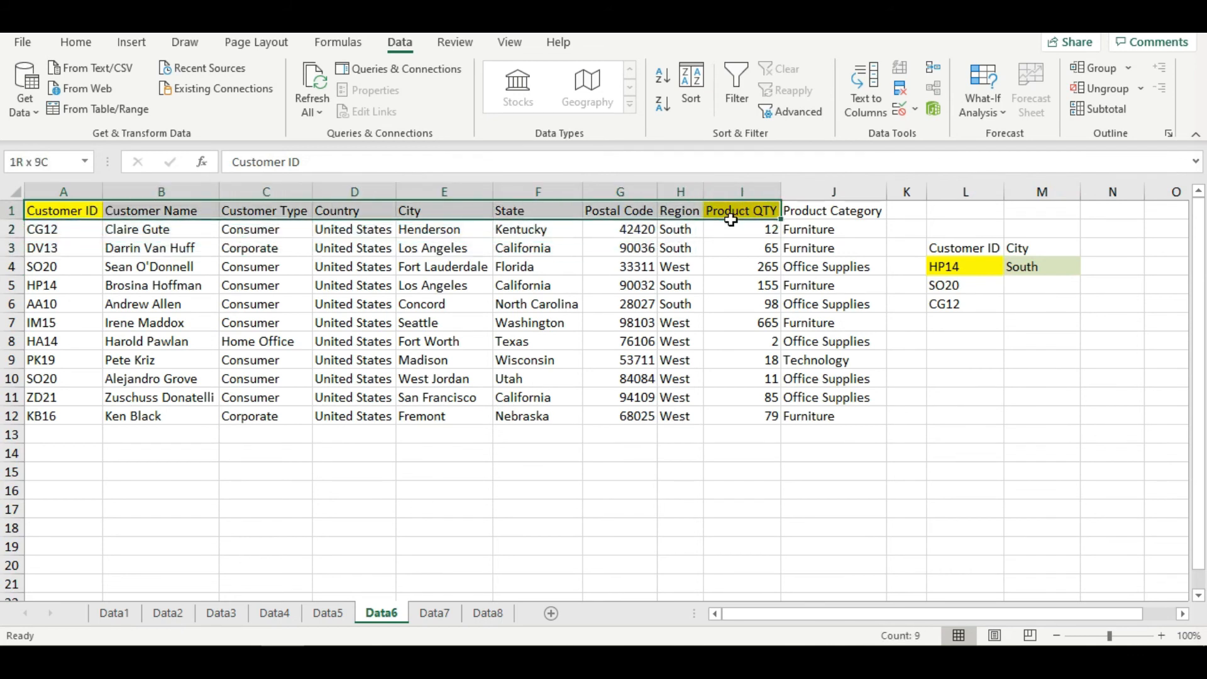
{"action": "left_click_drag", "start_coordinate": [730, 220], "coordinate": [730, 220]}
{"action": "left_click", "coordinate": [1049, 277]}
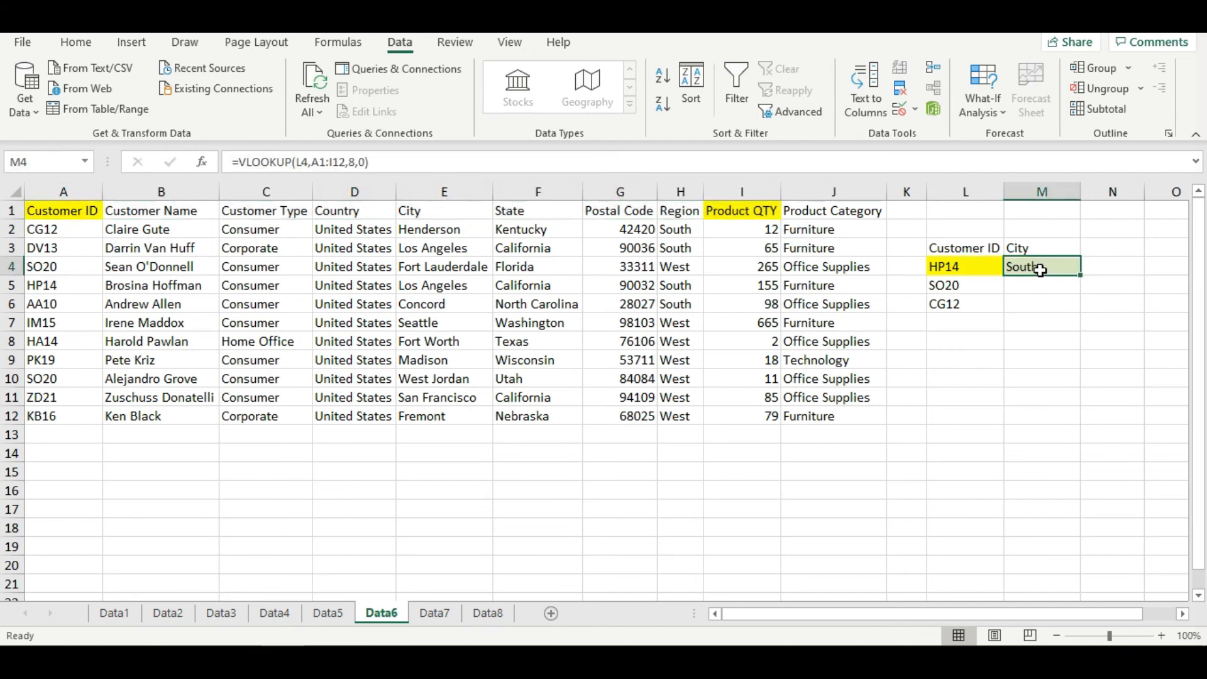
{"action": "left_click", "coordinate": [349, 165]}
{"action": "key", "text": "Delete"}
{"action": "type", "text": "9"}
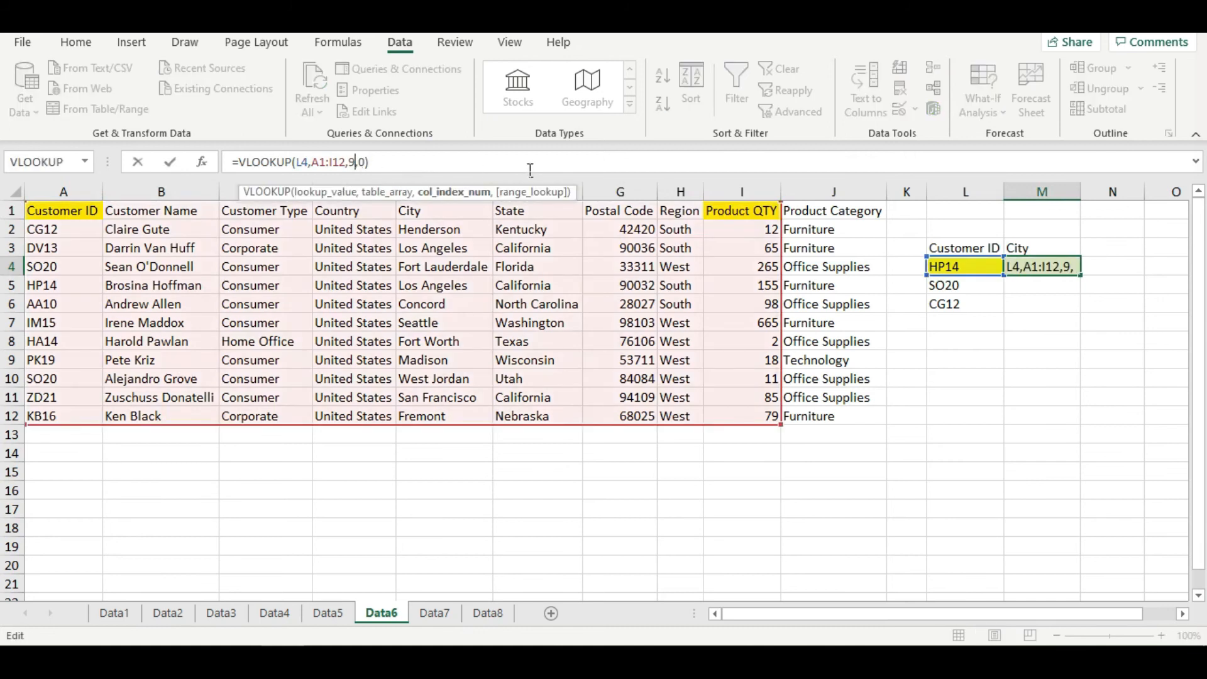
{"action": "key", "text": "Return"}
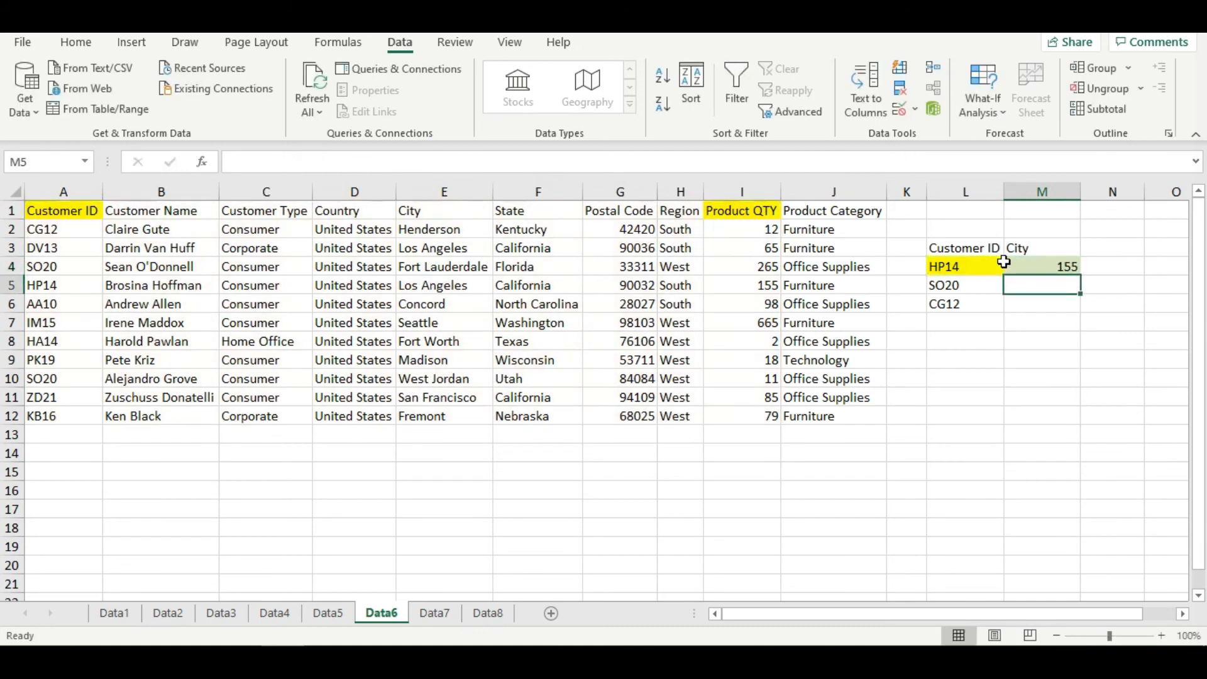
{"action": "left_click", "coordinate": [1037, 270]}
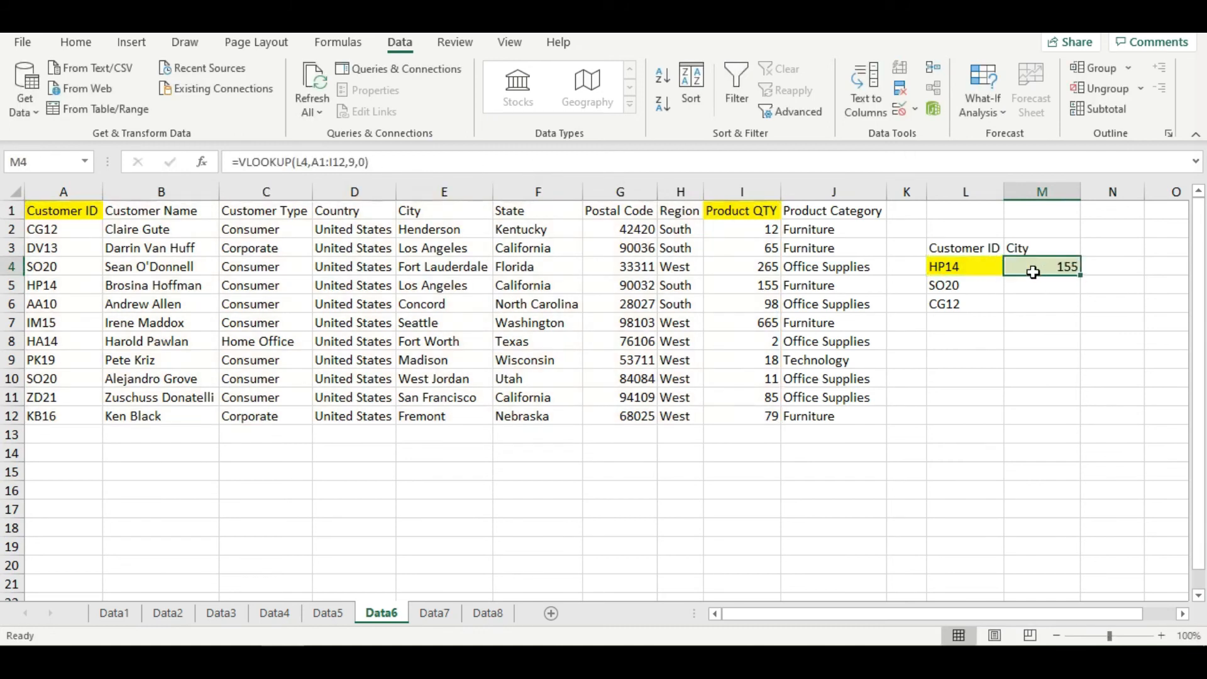
{"action": "left_click", "coordinate": [752, 212]}
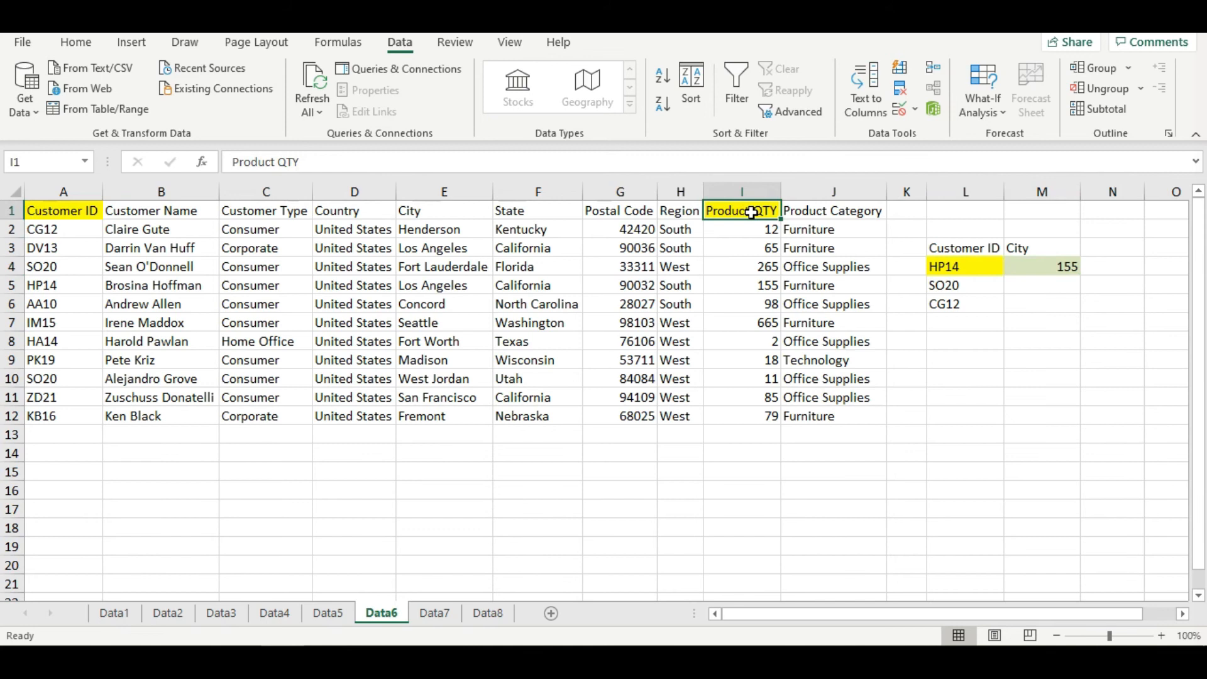
{"action": "key", "text": "ctrl+shift+Left"}
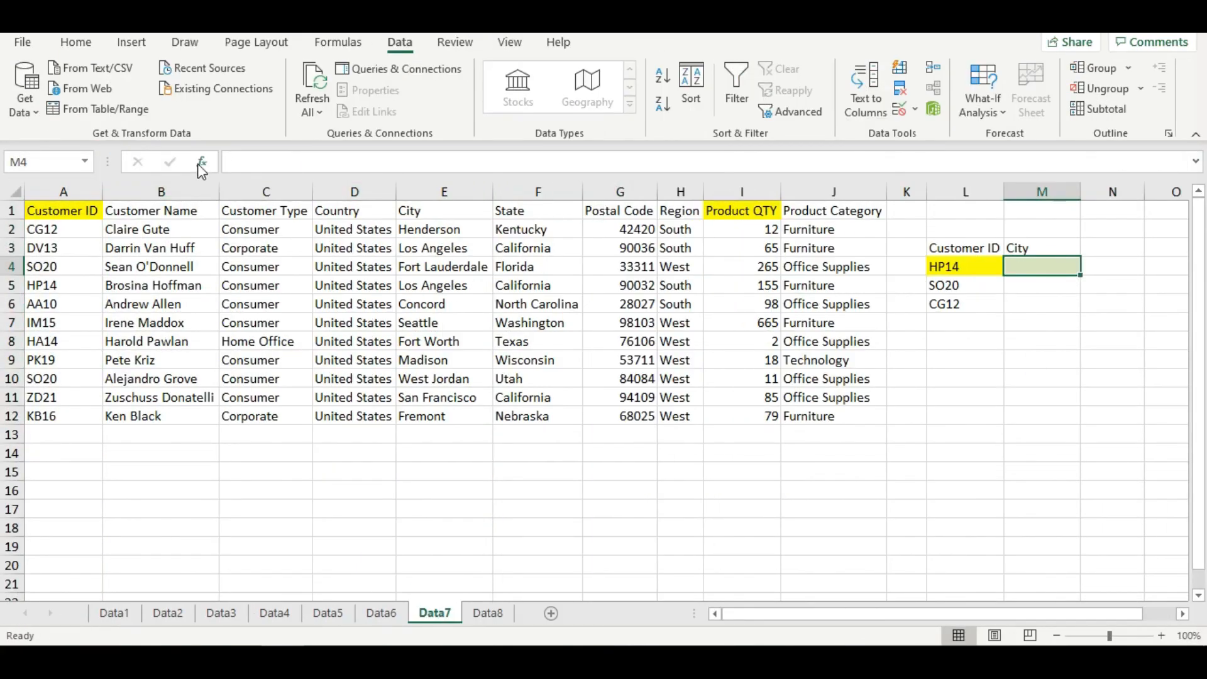
- On the Data7 sheet, start a VLOOKUP in M4 with lookup value L4 and table array A1:G12
{"action": "left_click", "coordinate": [201, 168]}
{"action": "left_click", "coordinate": [906, 600]}
{"action": "left_click", "coordinate": [941, 269]}
{"action": "left_click", "coordinate": [772, 391]}
{"action": "left_click_drag", "start_coordinate": [67, 213], "coordinate": [647, 419]}
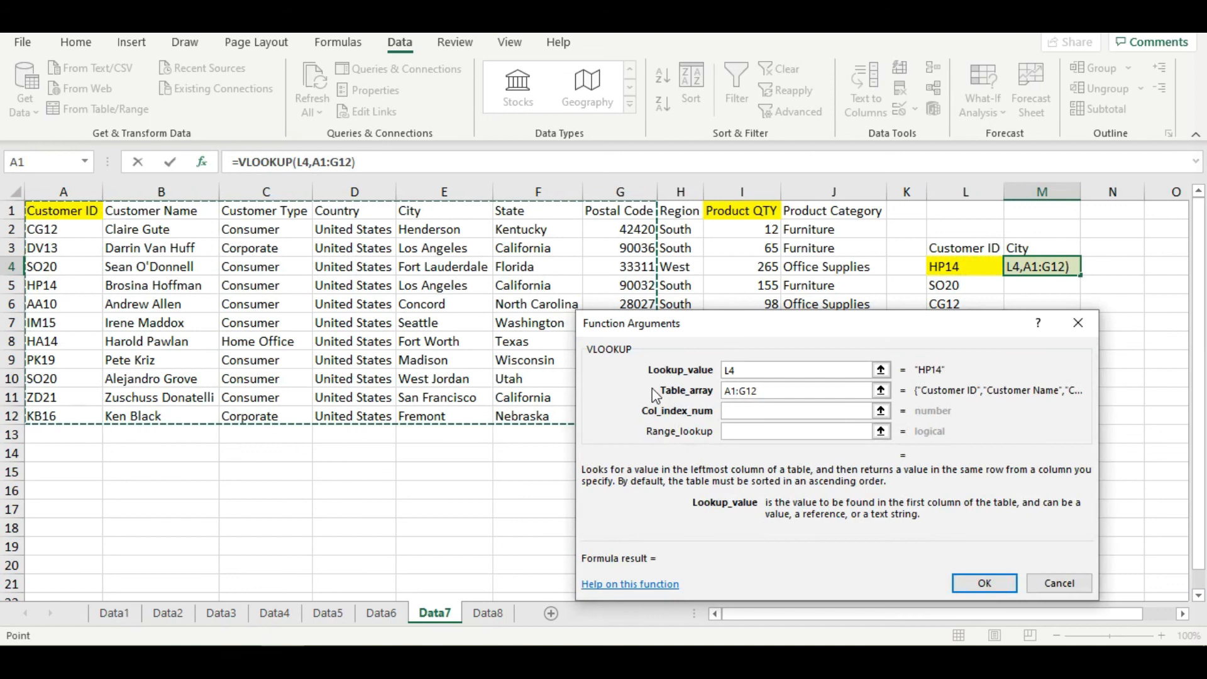
- Complete the Data7 VLOOKUP in M4 with column index 9 and range lookup 0
{"action": "key", "text": "Tab"}
{"action": "type", "text": "9"}
{"action": "key", "text": "Tab"}
{"action": "type", "text": "0"}
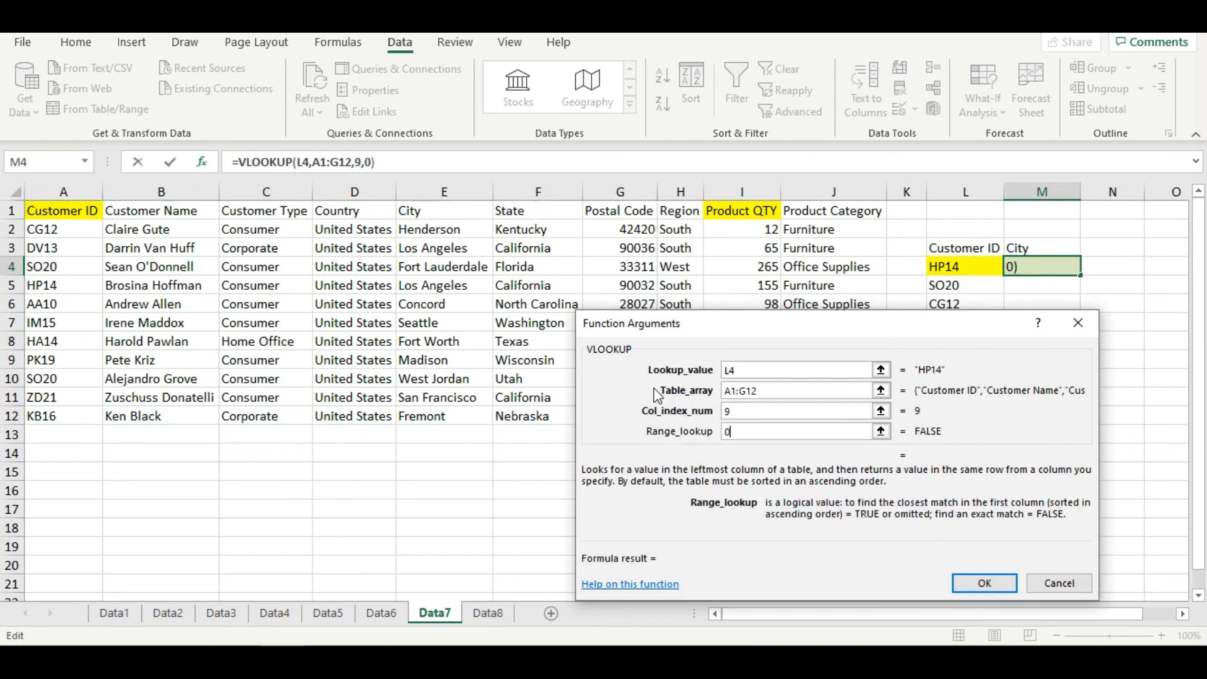
{"action": "key", "text": "Return"}
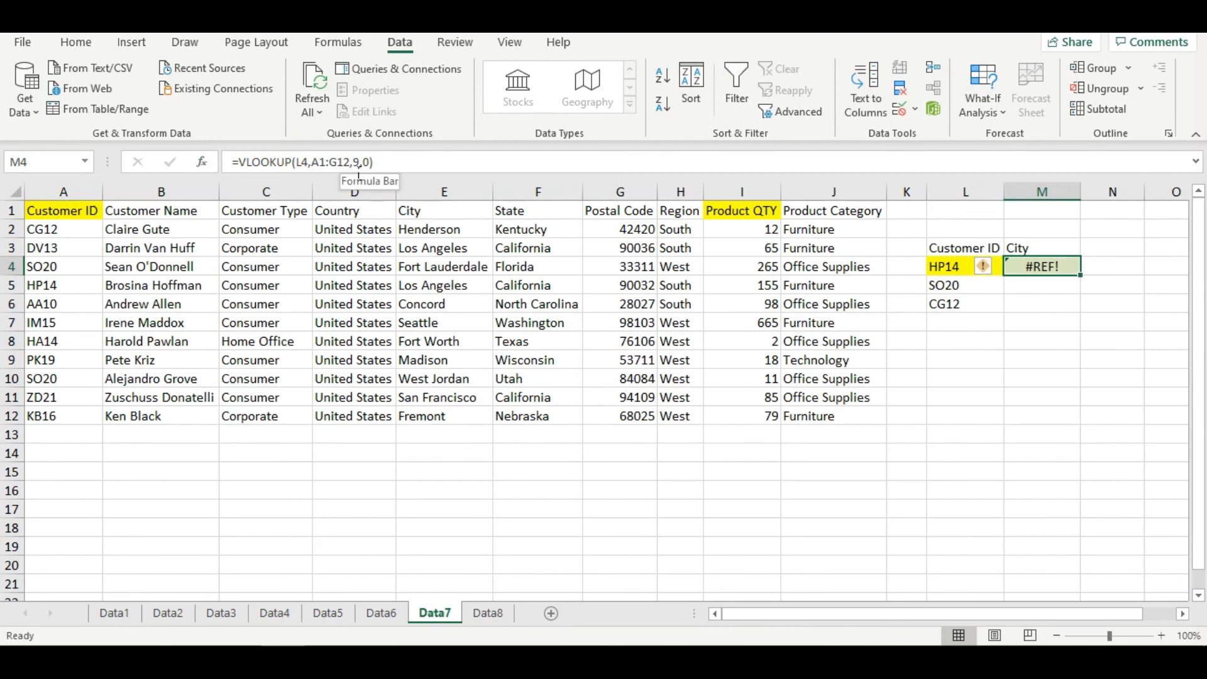
- Color the text of range A1:G12 red to mark the table array used by the lookup
{"action": "left_click_drag", "start_coordinate": [95, 211], "coordinate": [659, 433]}
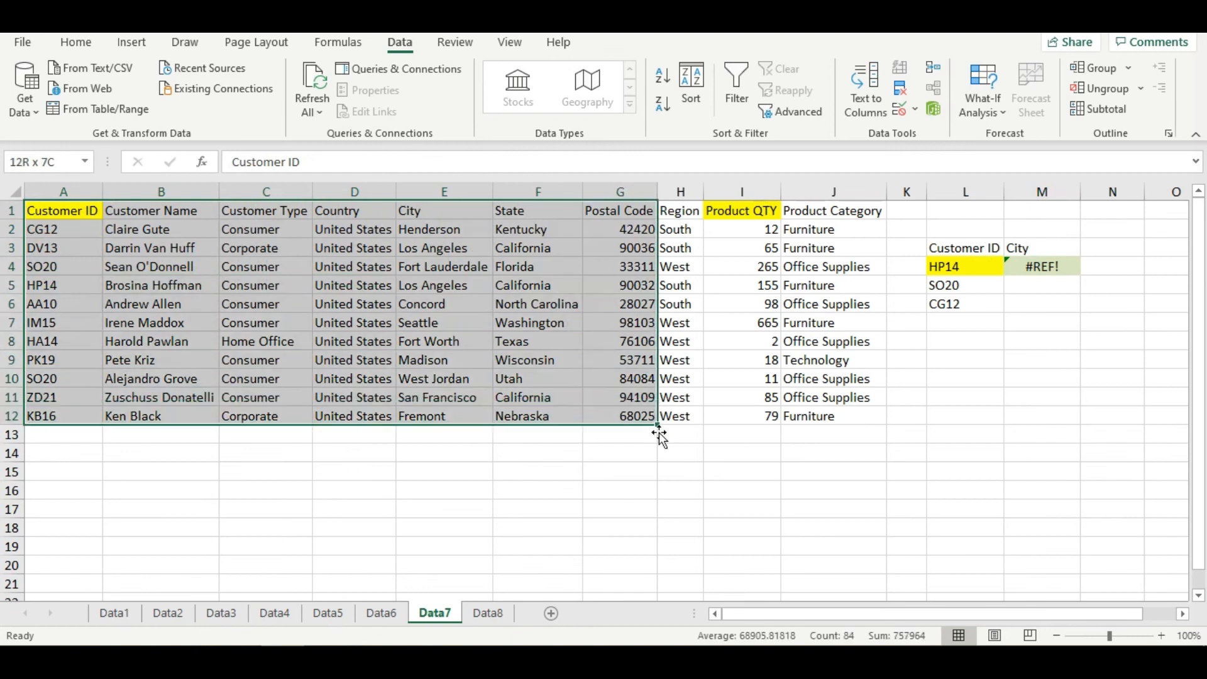
{"action": "left_click", "coordinate": [76, 42]}
{"action": "left_click", "coordinate": [254, 104]}
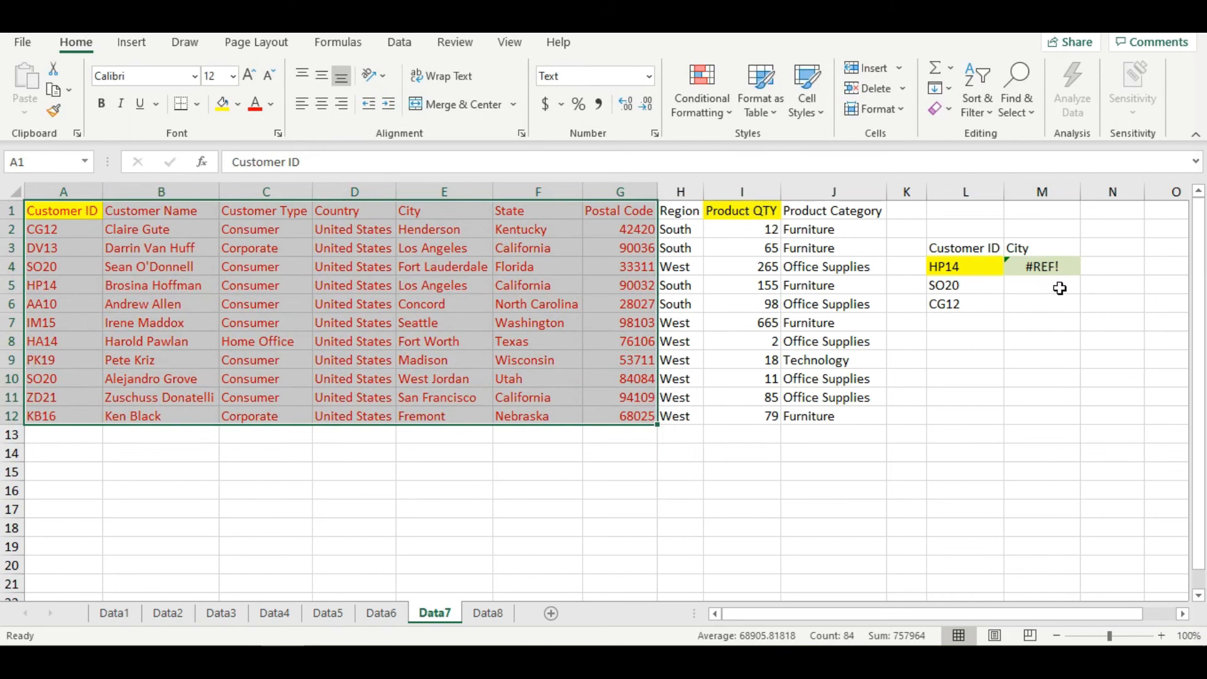
- Replace the table array in M4's VLOOKUP on the Data7 sheet with A1:I12
{"action": "left_click", "coordinate": [1048, 272]}
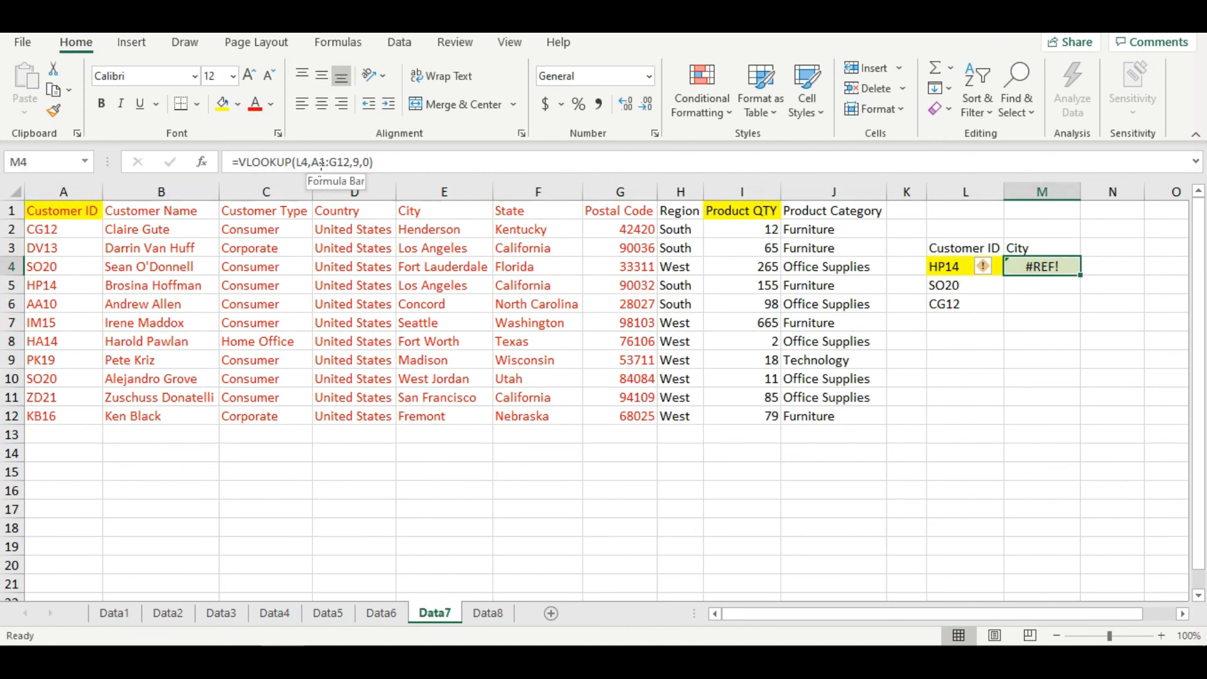
{"action": "left_click", "coordinate": [201, 162]}
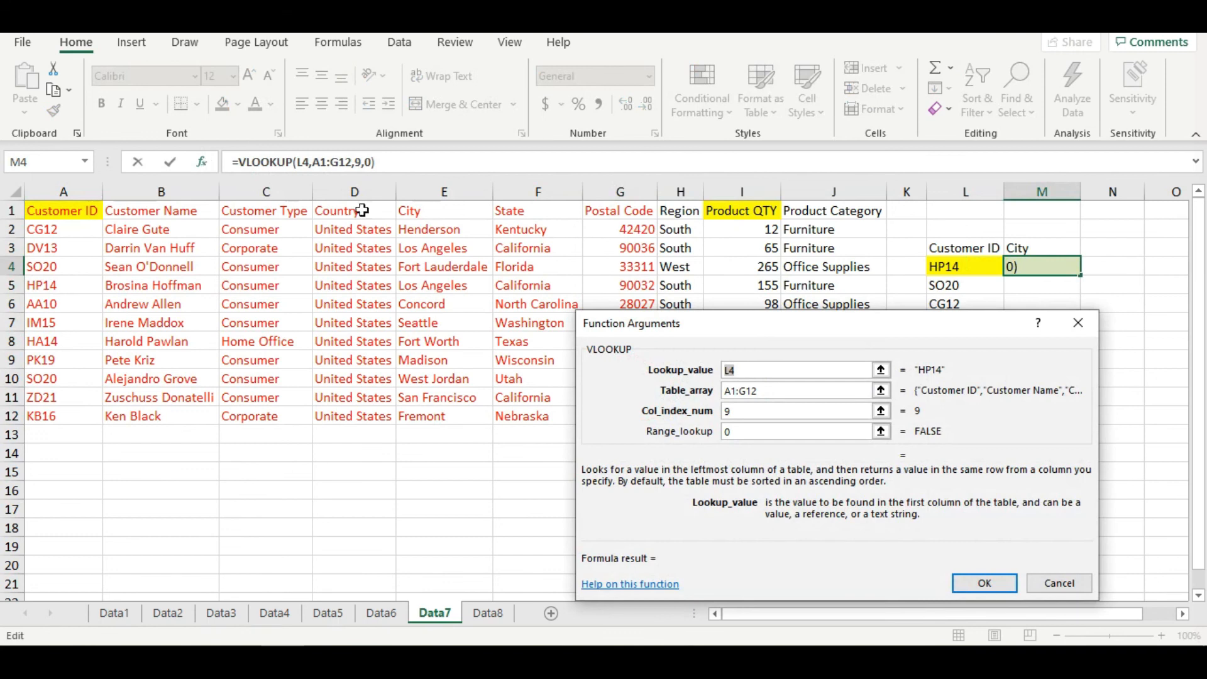
{"action": "key", "text": "Tab"}
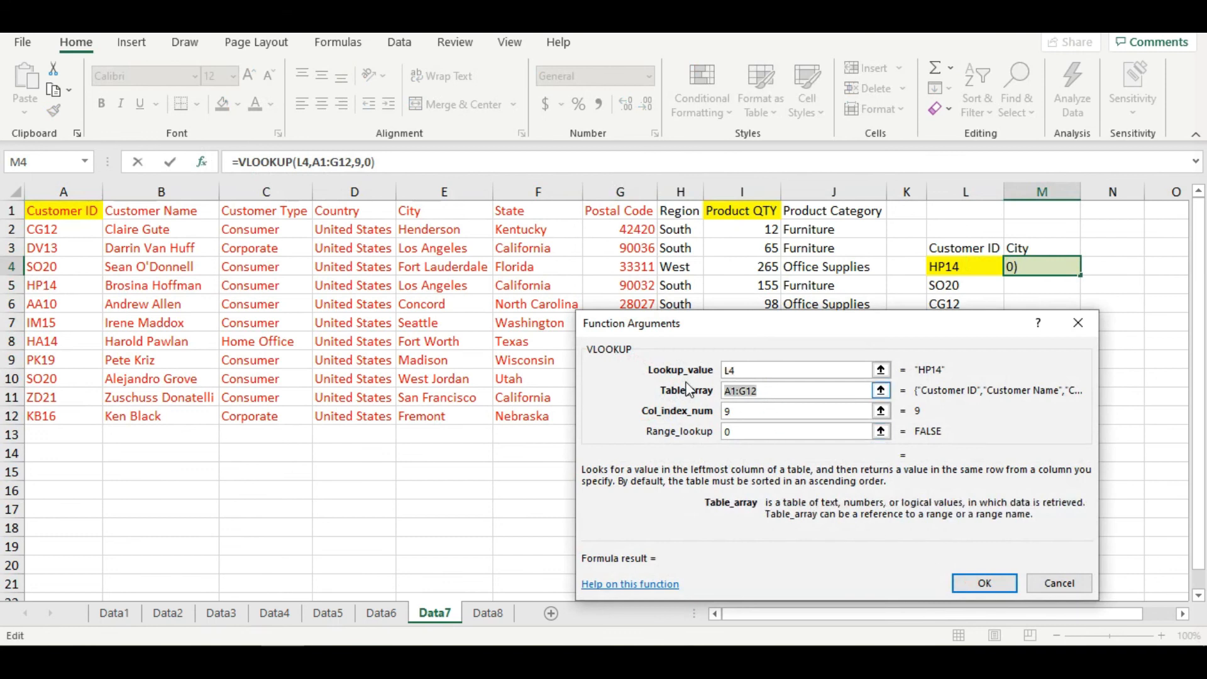
{"action": "key", "text": "Delete"}
{"action": "left_click_drag", "start_coordinate": [60, 211], "coordinate": [759, 426]}
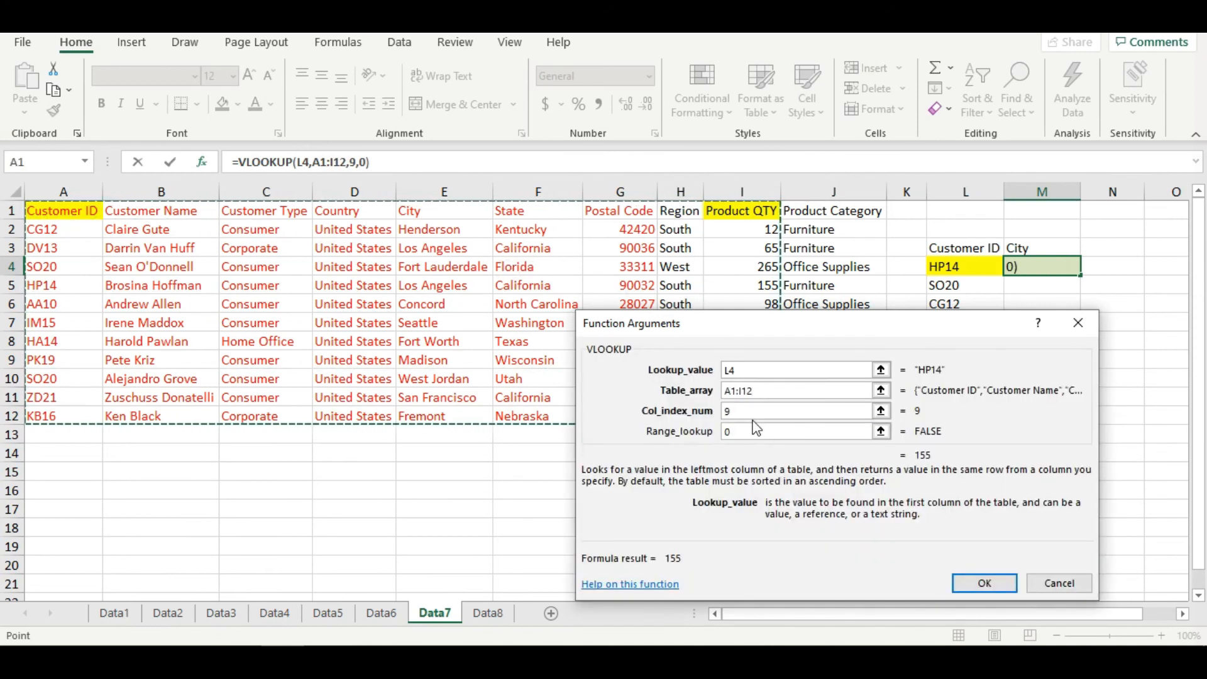
{"action": "left_click", "coordinate": [978, 583]}
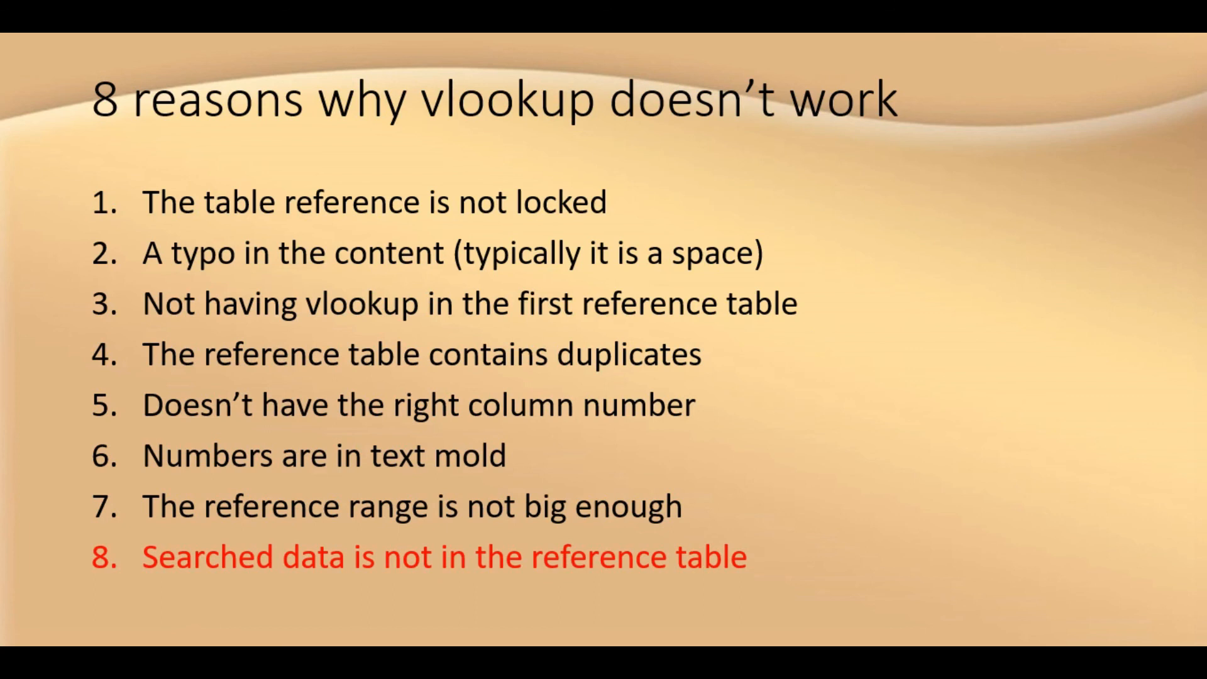
- End the slide show and, on Excel's Data8 sheet, start a VLOOKUP in M4 with lookup value L4 and locked table array $A$1:$I$12
{"action": "key", "text": "Escape"}
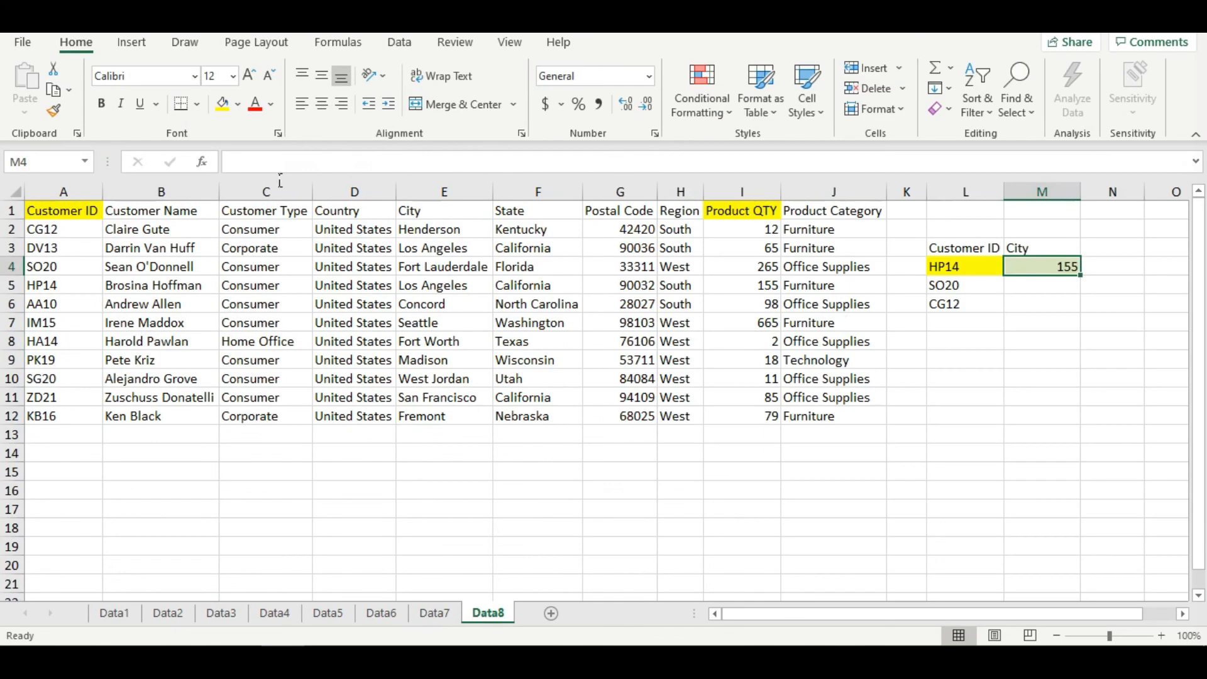
{"action": "key", "text": "Delete"}
{"action": "left_click", "coordinate": [205, 162]}
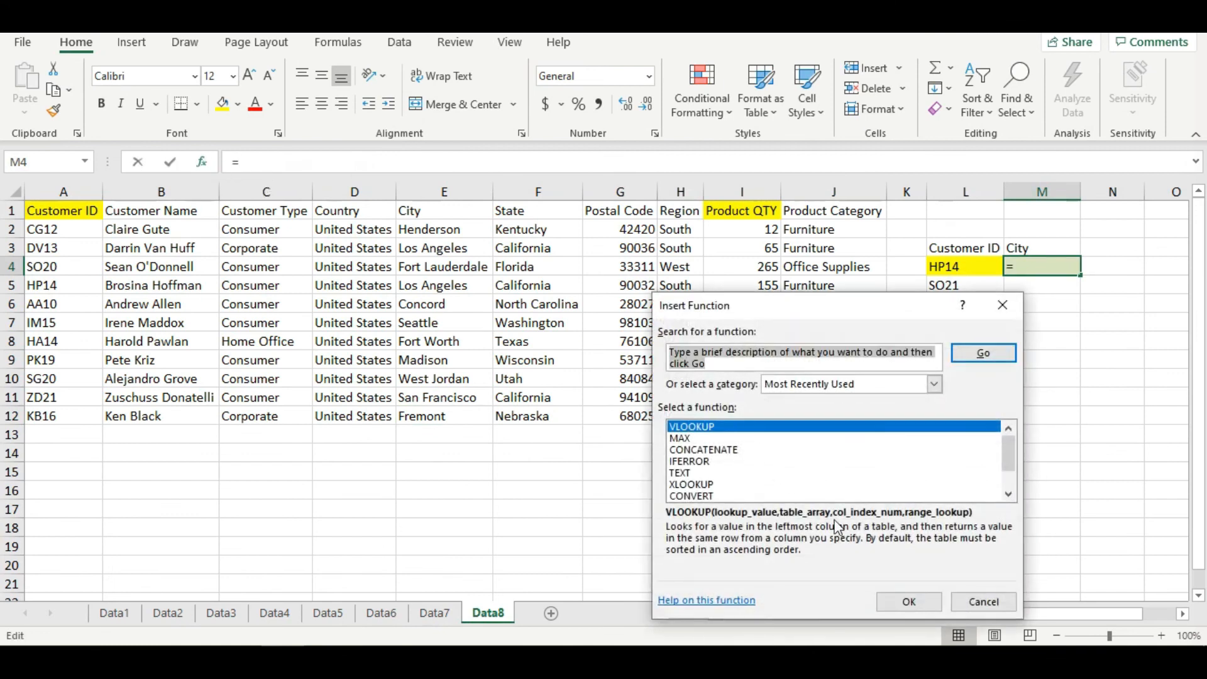
{"action": "left_click", "coordinate": [907, 602]}
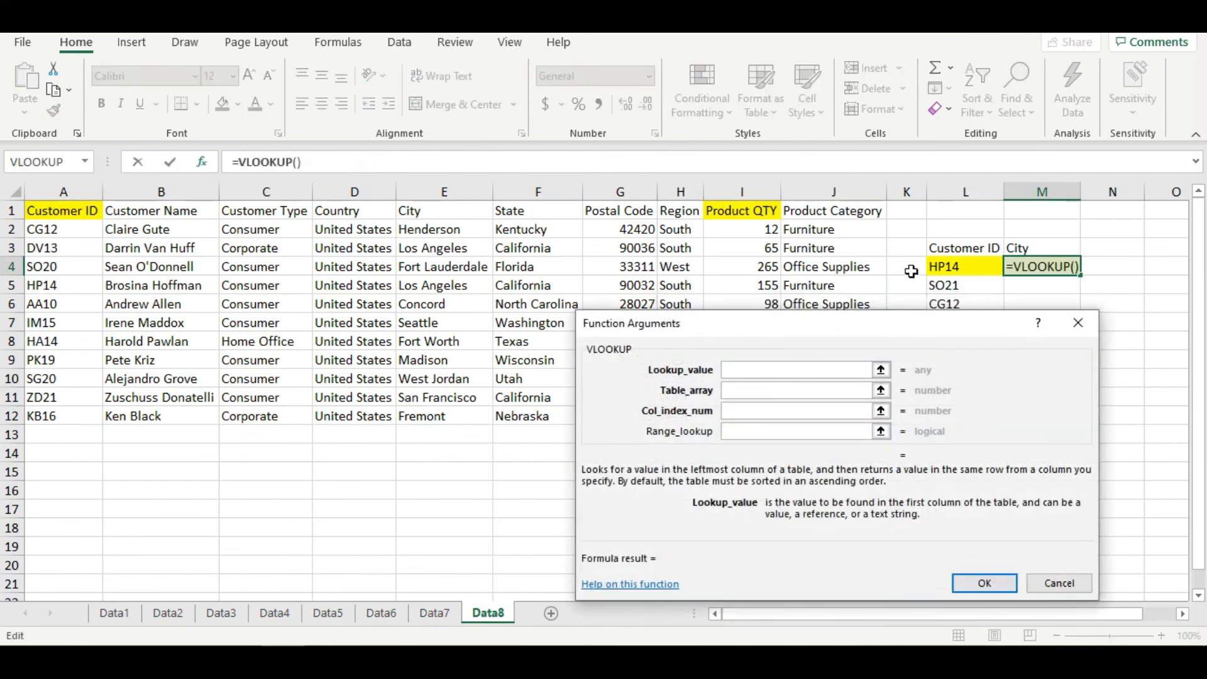
{"action": "left_click", "coordinate": [951, 269]}
{"action": "left_click", "coordinate": [801, 389]}
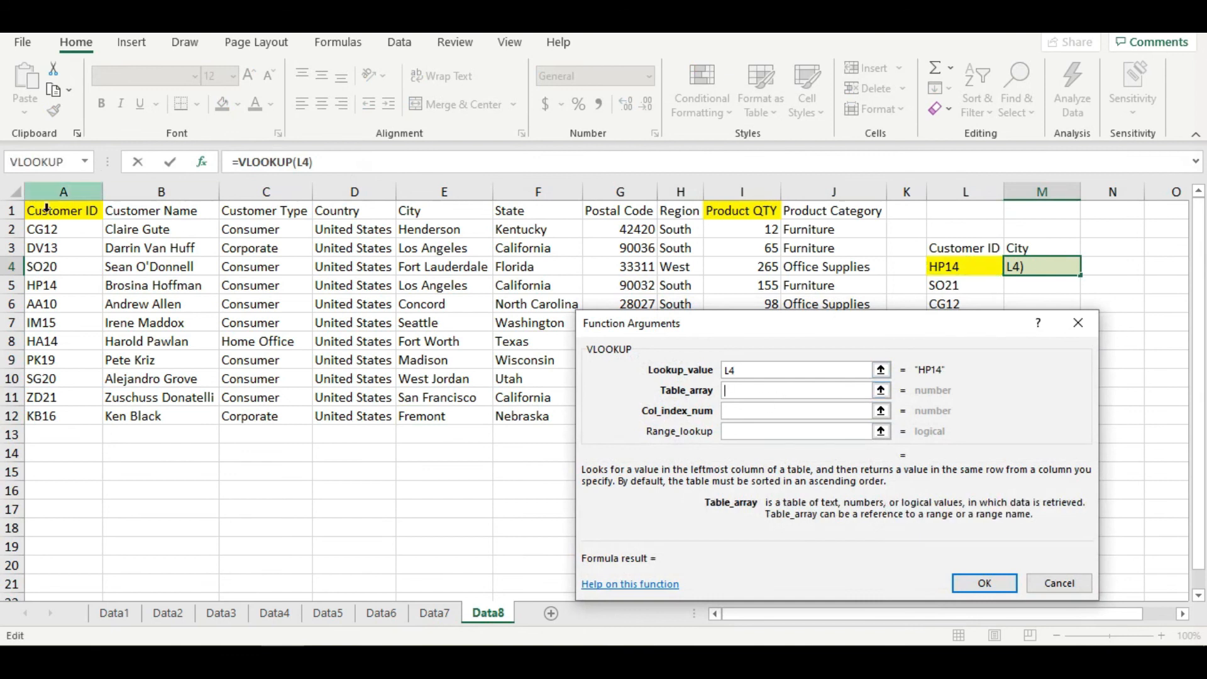
{"action": "left_click_drag", "start_coordinate": [50, 217], "coordinate": [752, 426]}
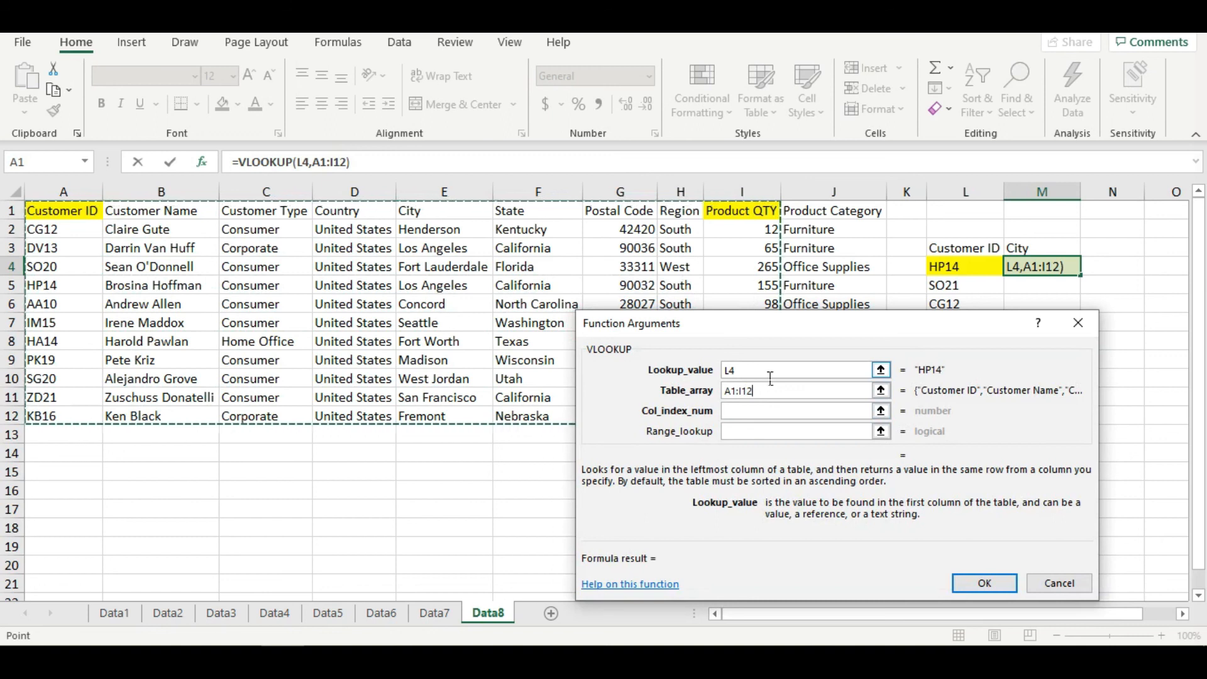
{"action": "key", "text": "F4"}
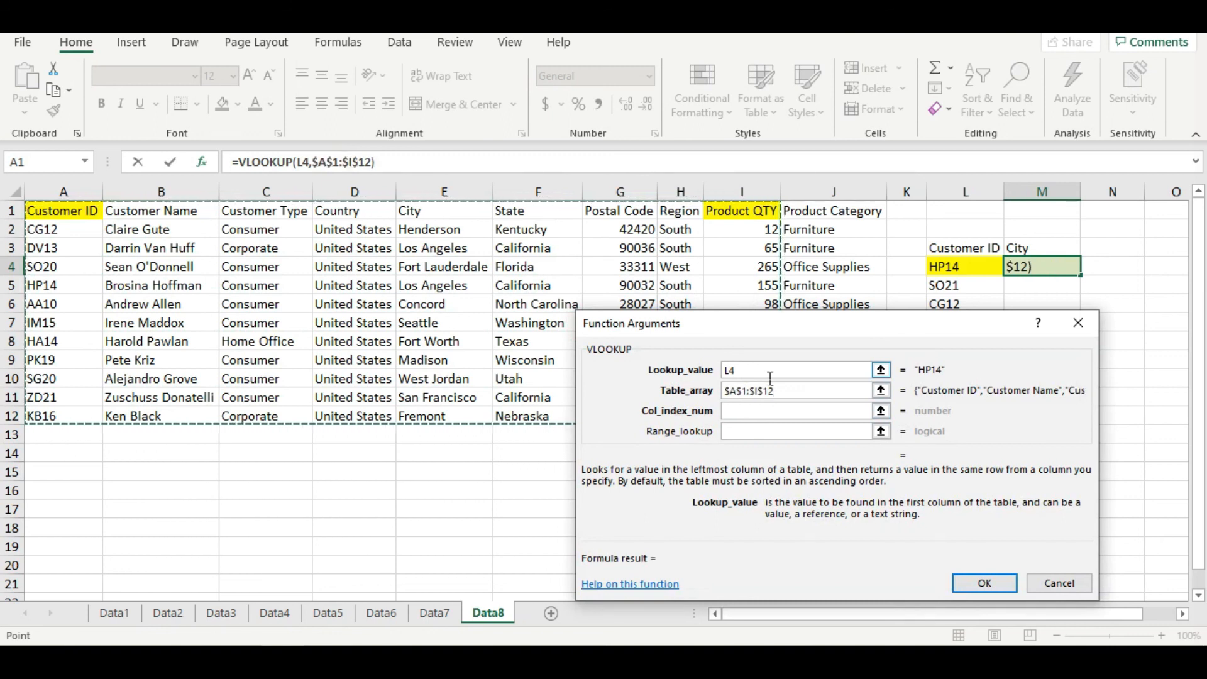
- Complete the Data8 VLOOKUP in M4 with column index 9 and range lookup 0, and fill it down to M6
{"action": "key", "text": "Tab"}
{"action": "type", "text": "9"}
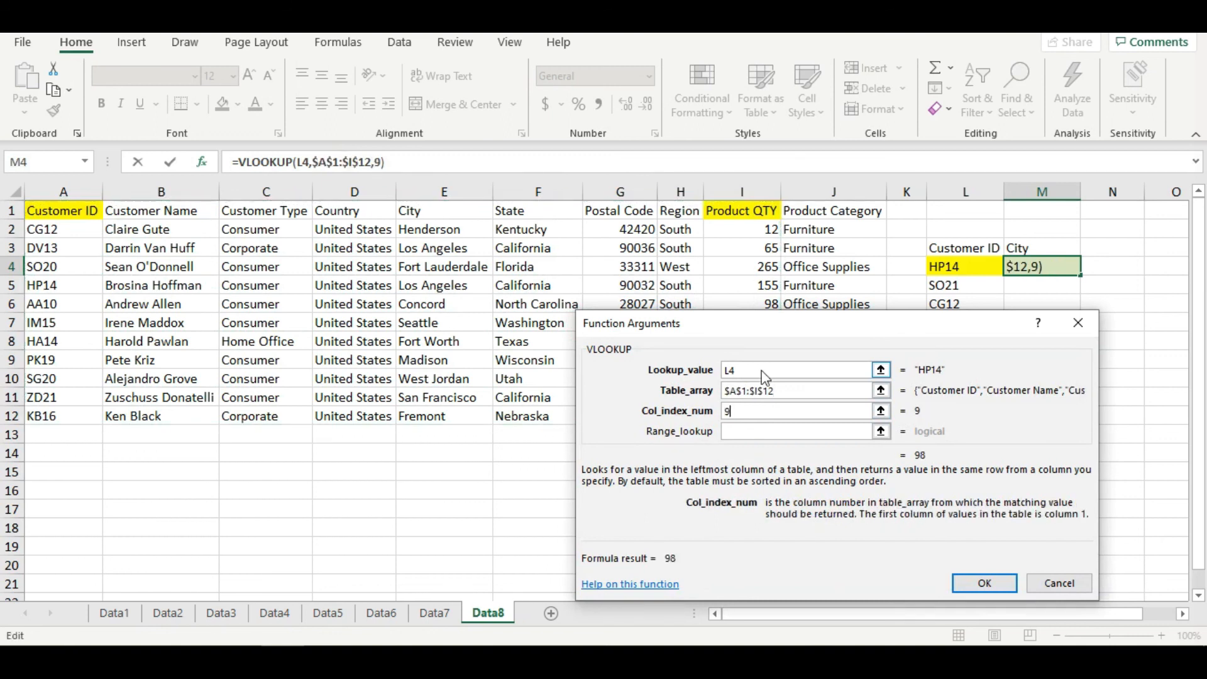
{"action": "key", "text": "Tab"}
{"action": "type", "text": "0"}
{"action": "key", "text": "Return"}
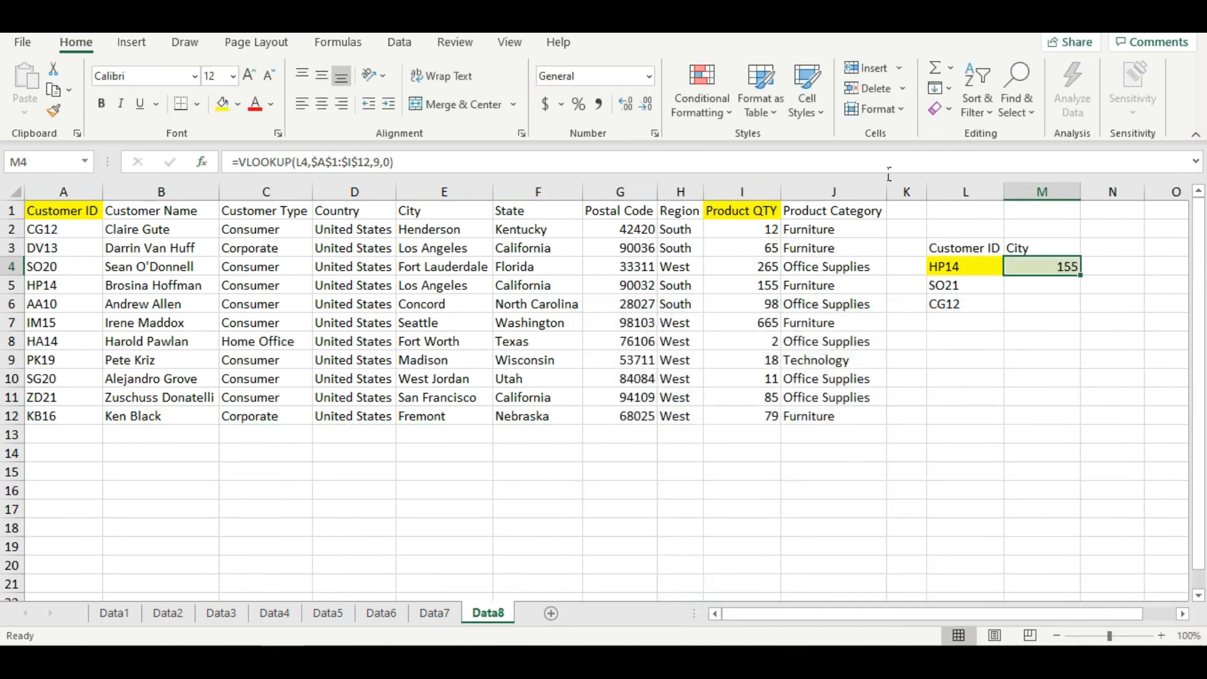
{"action": "left_click_drag", "start_coordinate": [1089, 278], "coordinate": [1077, 321]}
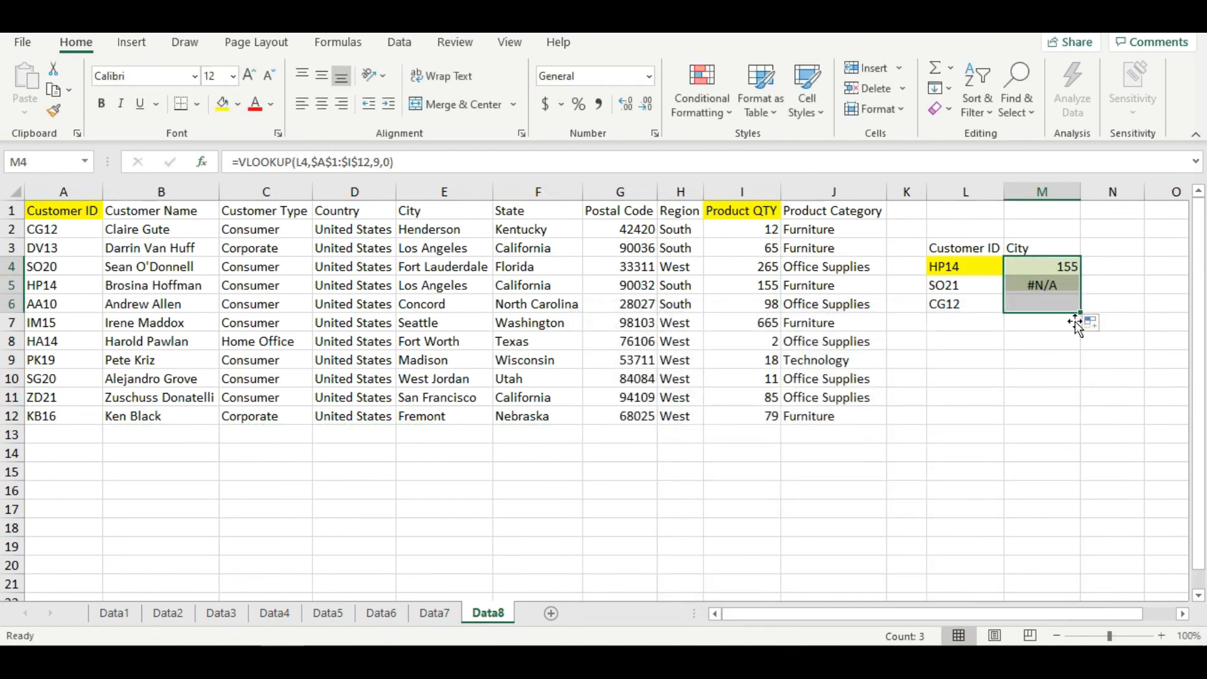
- Inspect the lookup formula in M5 and search the Data8 sheet for the customer ID copied from L5
{"action": "left_click", "coordinate": [1034, 290]}
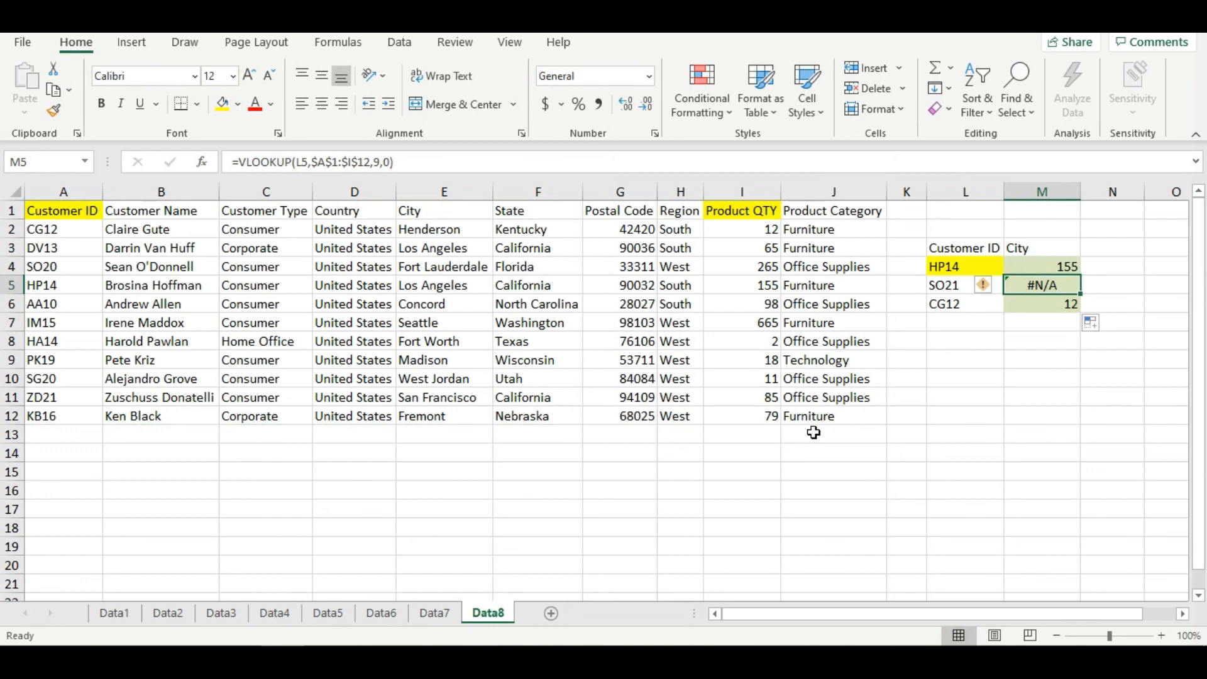
{"action": "left_click", "coordinate": [943, 290]}
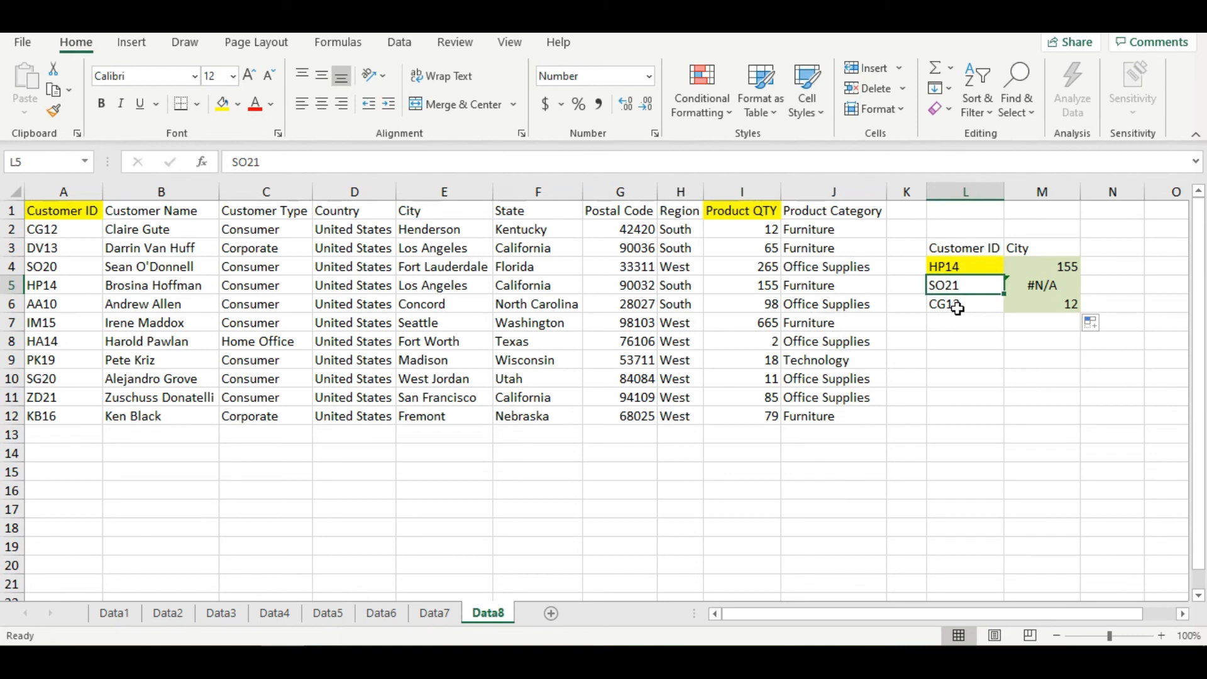
{"action": "key", "text": "ctrl+c"}
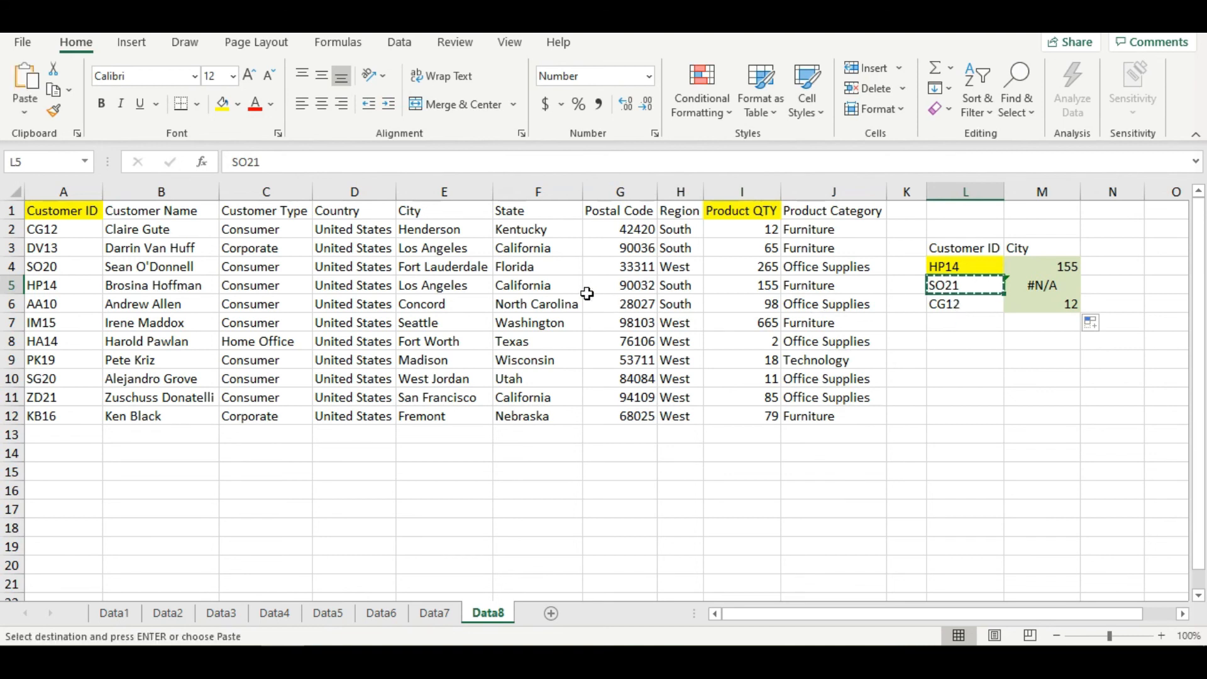
{"action": "key", "text": "ctrl+f"}
{"action": "key", "text": "ctrl+v"}
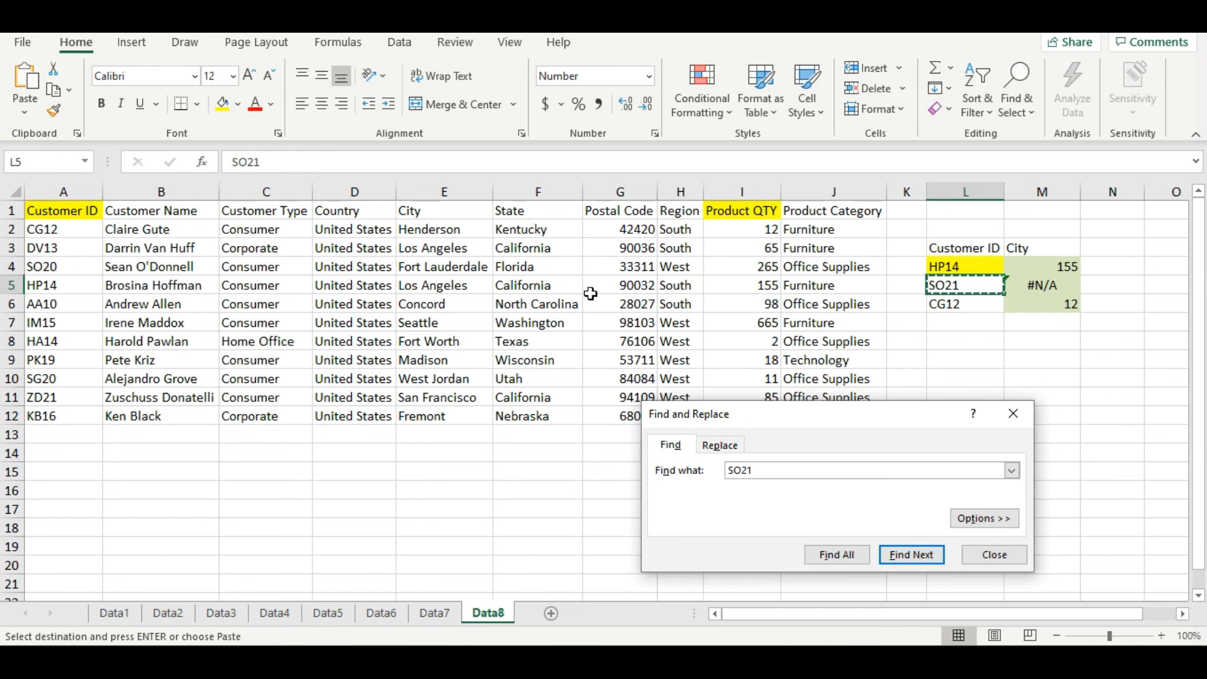
{"action": "key", "text": "Escape"}
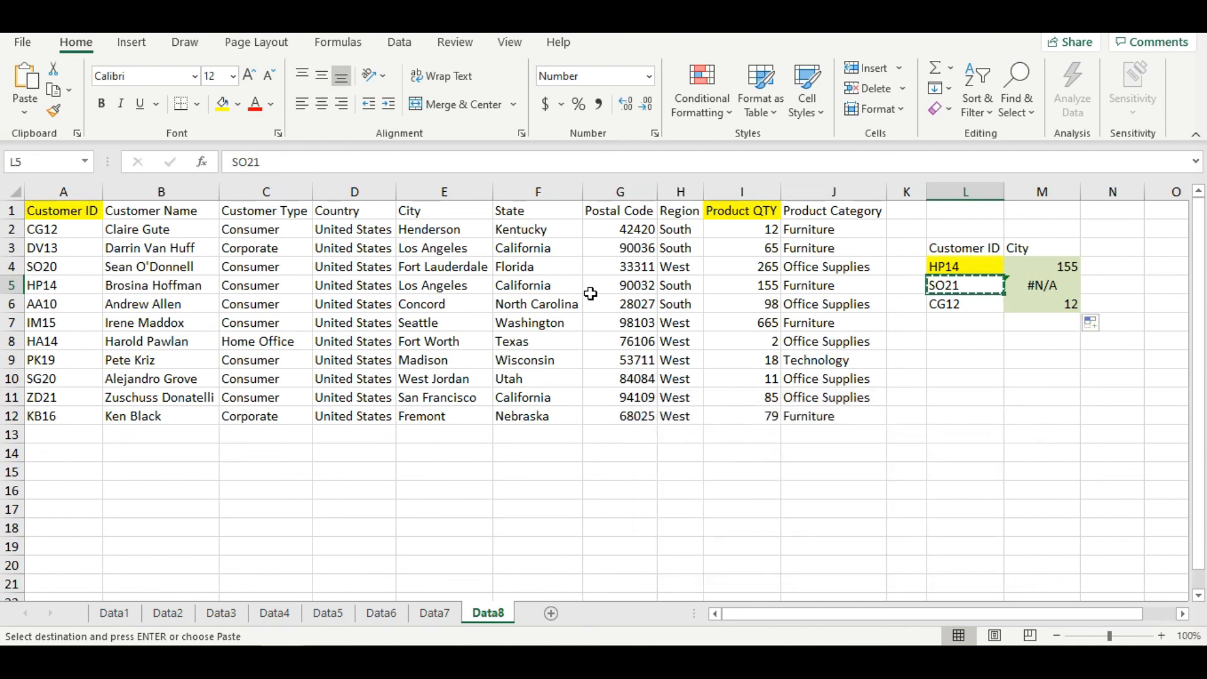